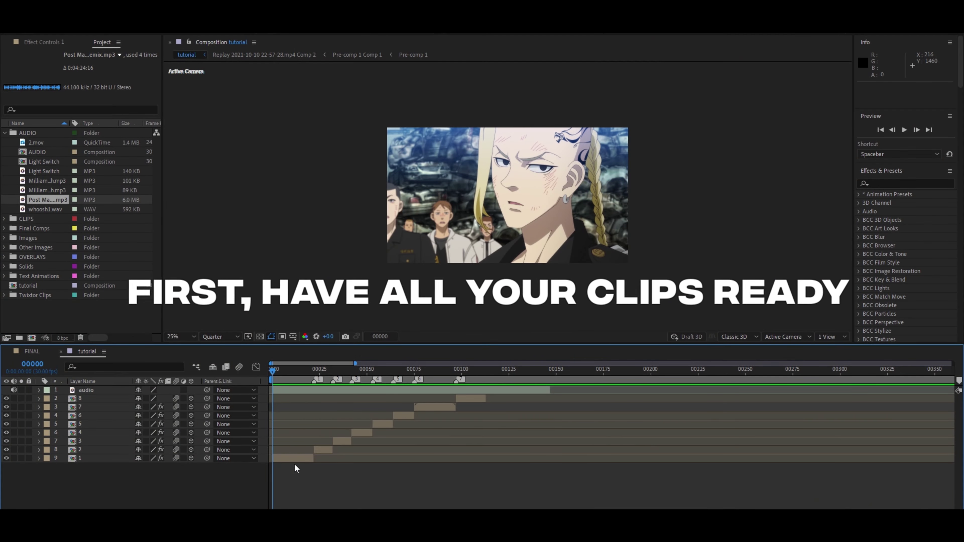
Add a Camera 1 layer with default settings and drag it below all other layers.
click(288, 459)
right_click(266, 463)
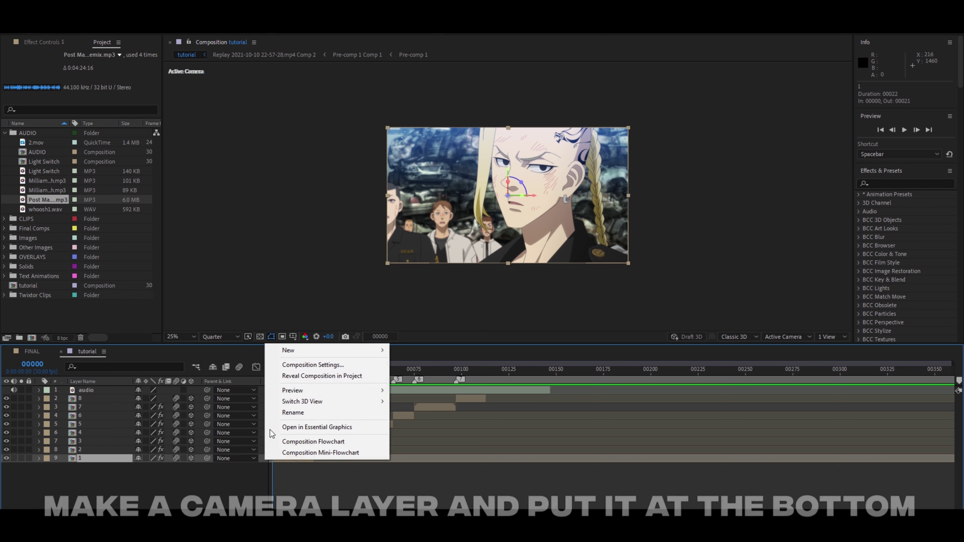
mouse_move(326, 351)
click(442, 397)
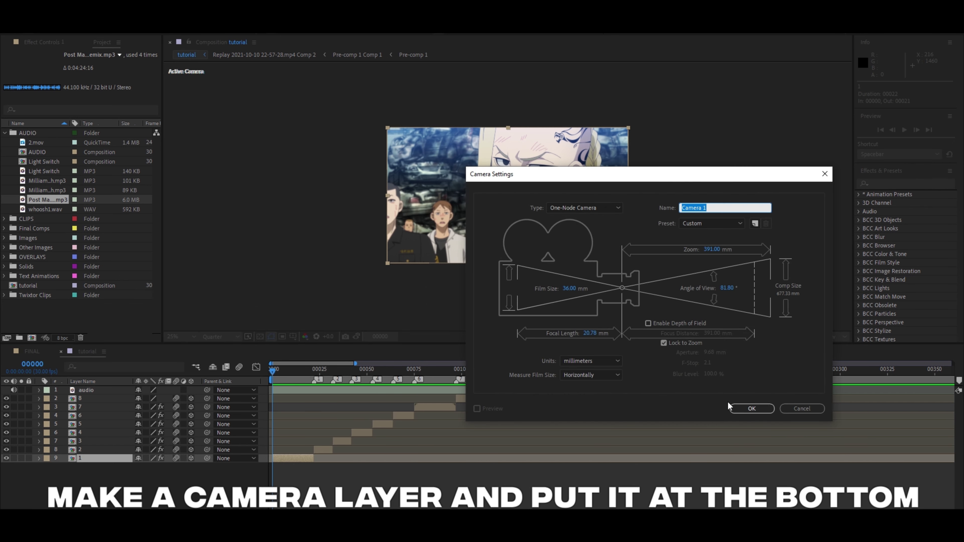
key(Return)
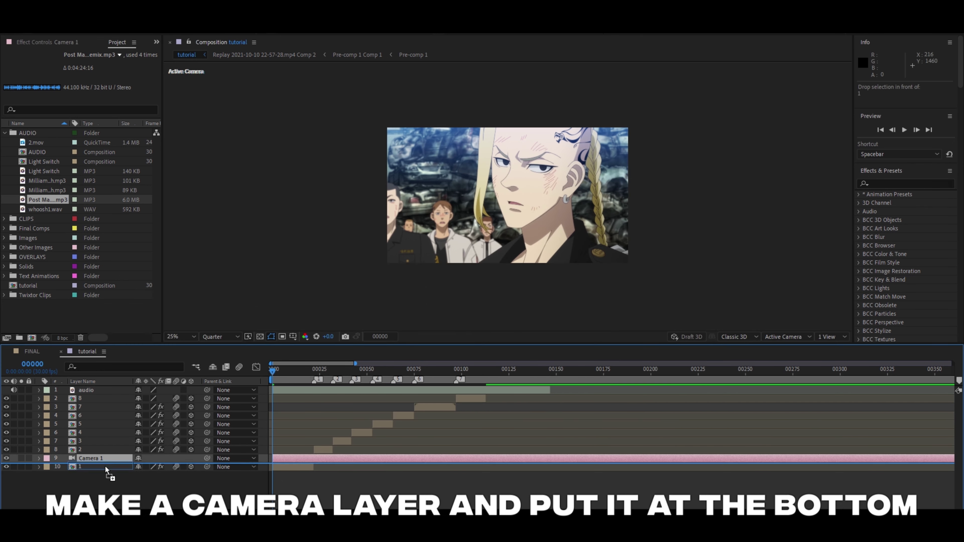
drag(108, 459, 262, 475)
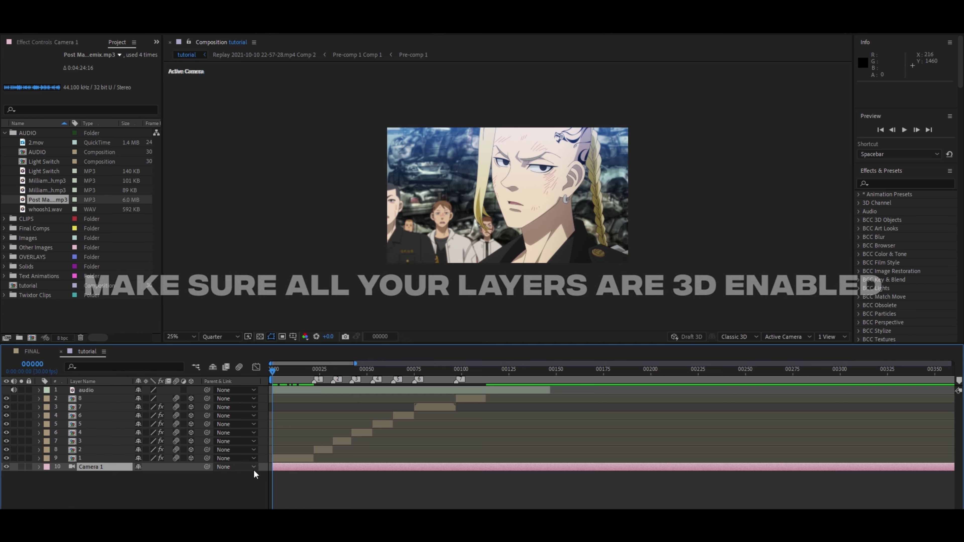
Add Null 29, trim its out point to frame 21, and parent Camera 1 to it.
right_click(266, 458)
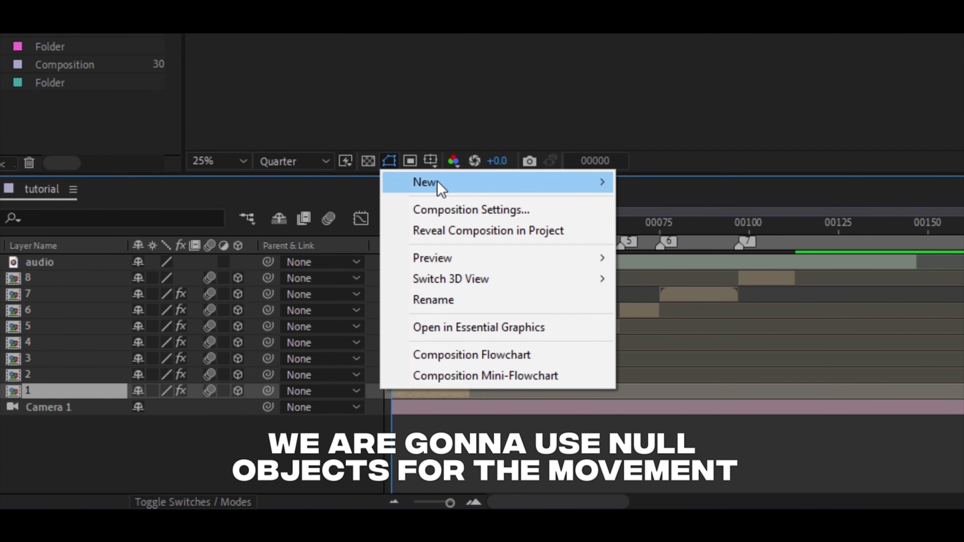
mouse_move(377, 257)
click(576, 344)
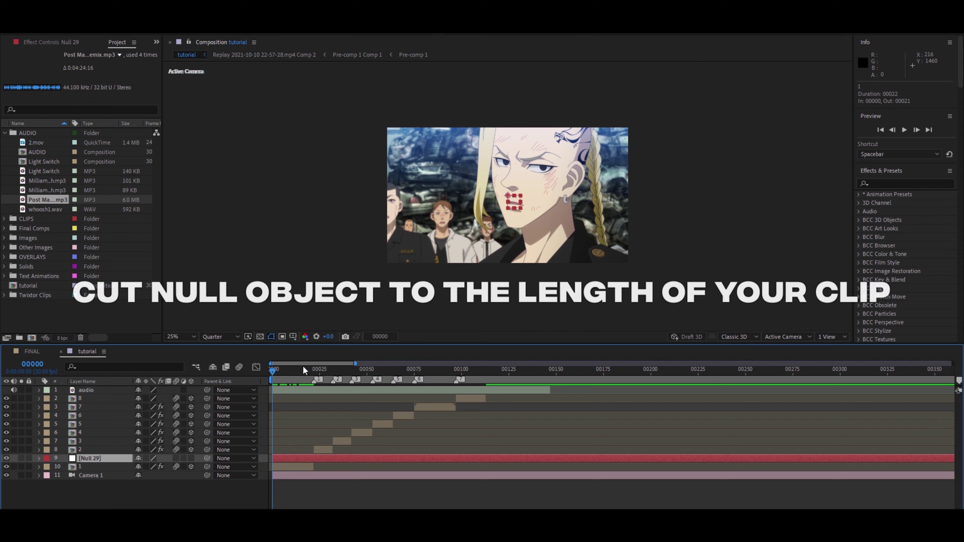
drag(303, 365, 310, 370)
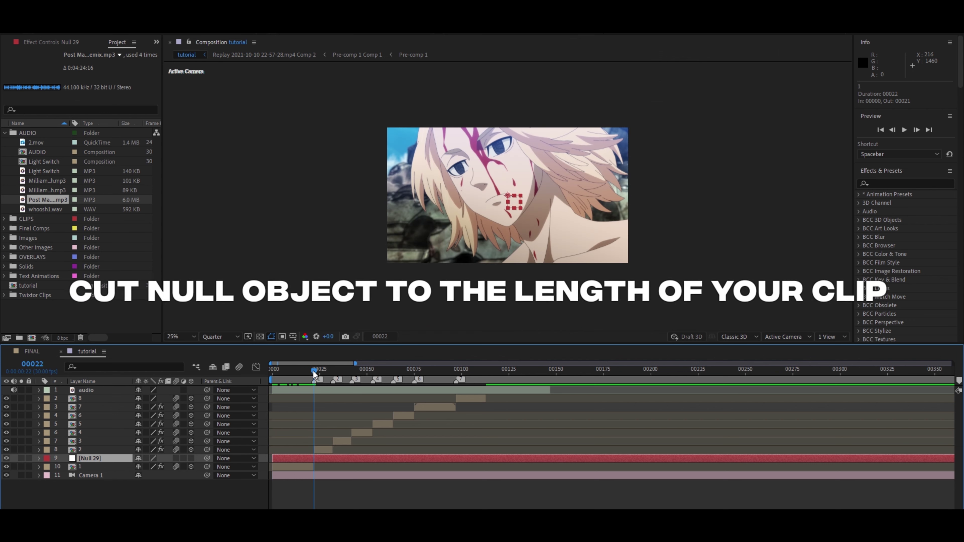
key(alt+bracketright)
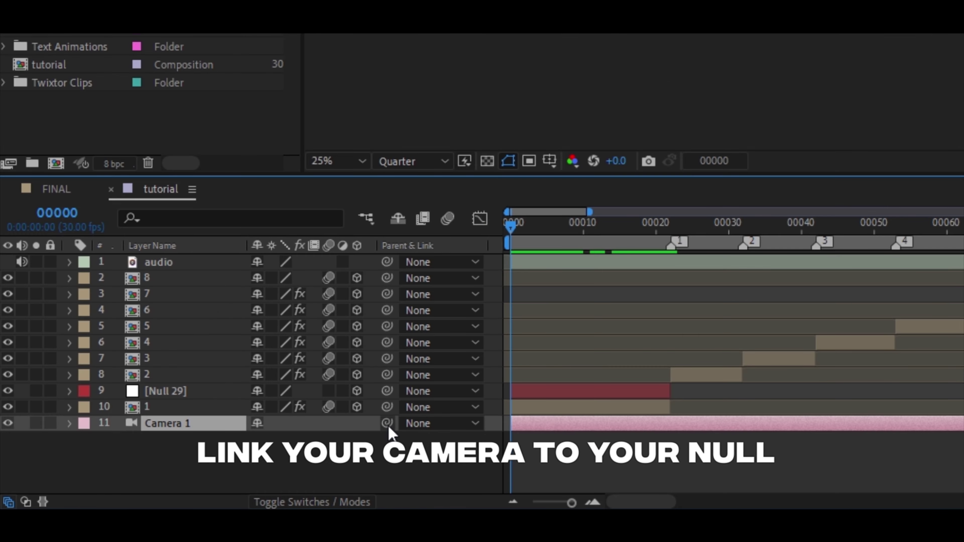
drag(233, 468, 108, 448)
click(551, 391)
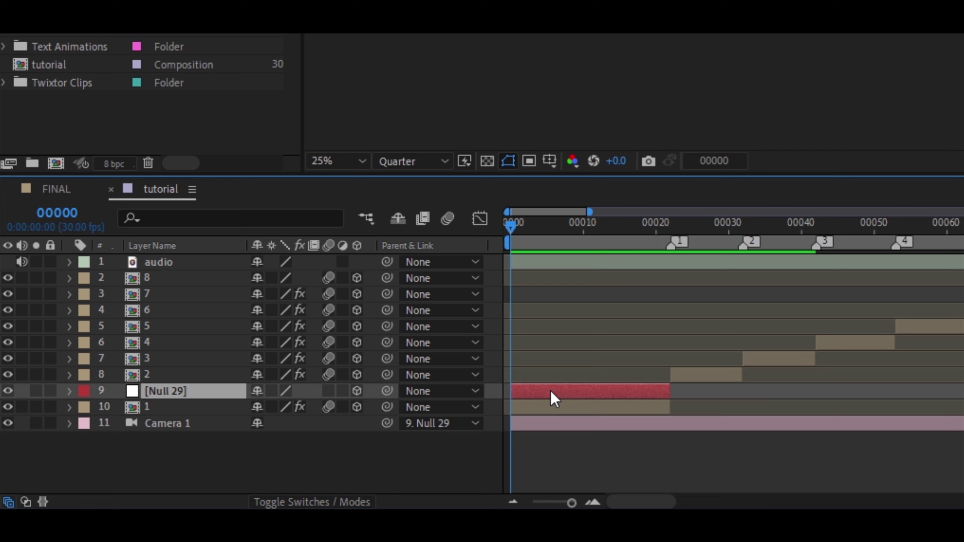
Separate Null 29's Position, set starting X and Y values, and keyframe them at frame 0.
key(p)
right_click(191, 409)
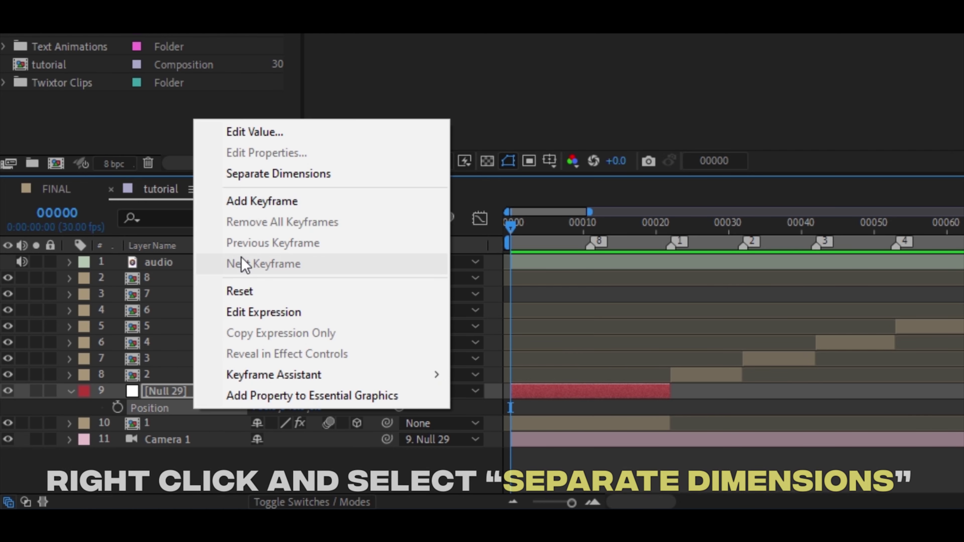
click(273, 173)
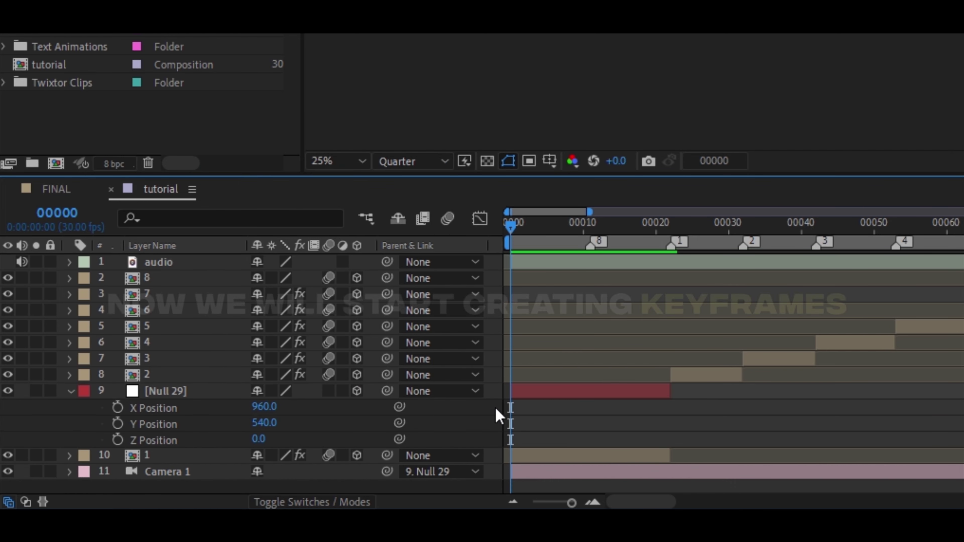
click(542, 391)
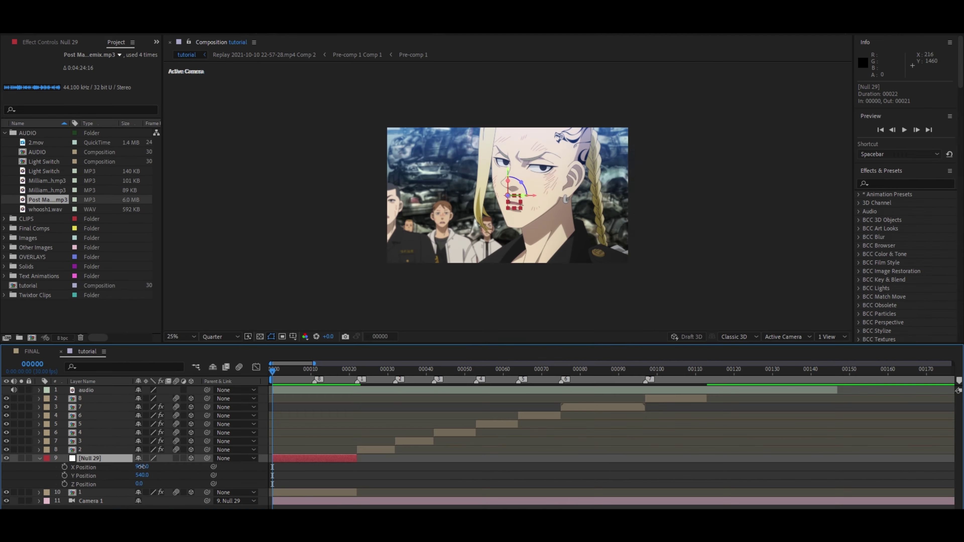
drag(252, 412, 20, 469)
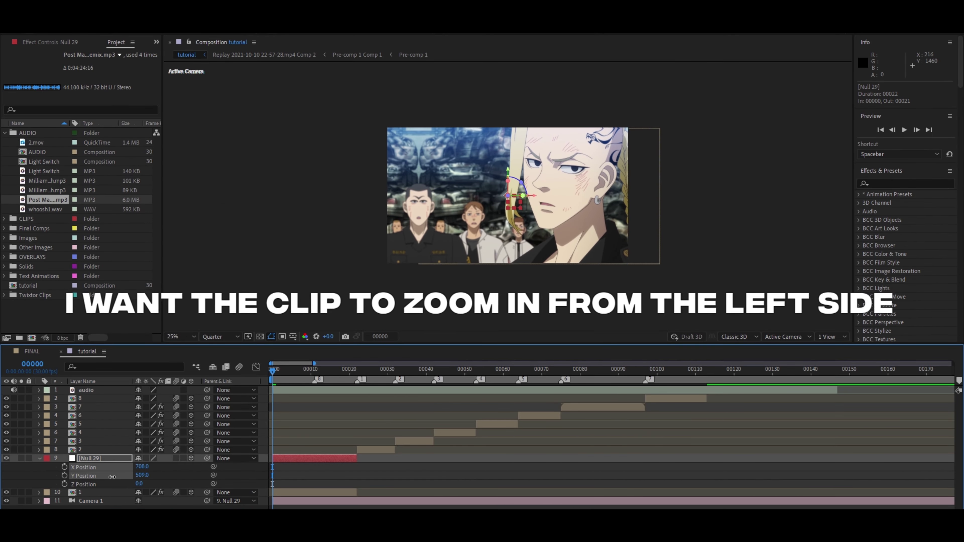
mouse_move(142, 475)
mouse_down()
mouse_move(96, 477)
mouse_move(119, 478)
mouse_move(113, 468)
mouse_move(109, 476)
mouse_up()
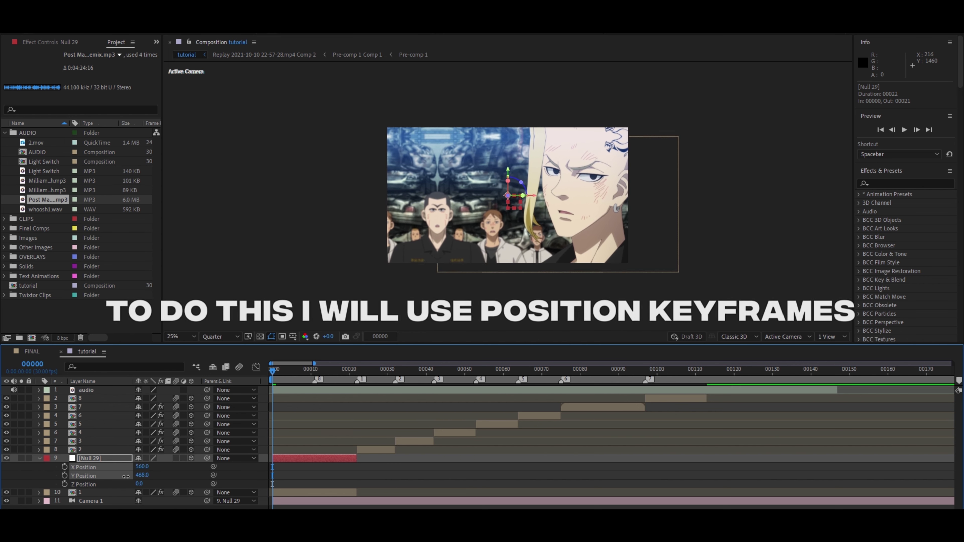
click(64, 466)
click(64, 475)
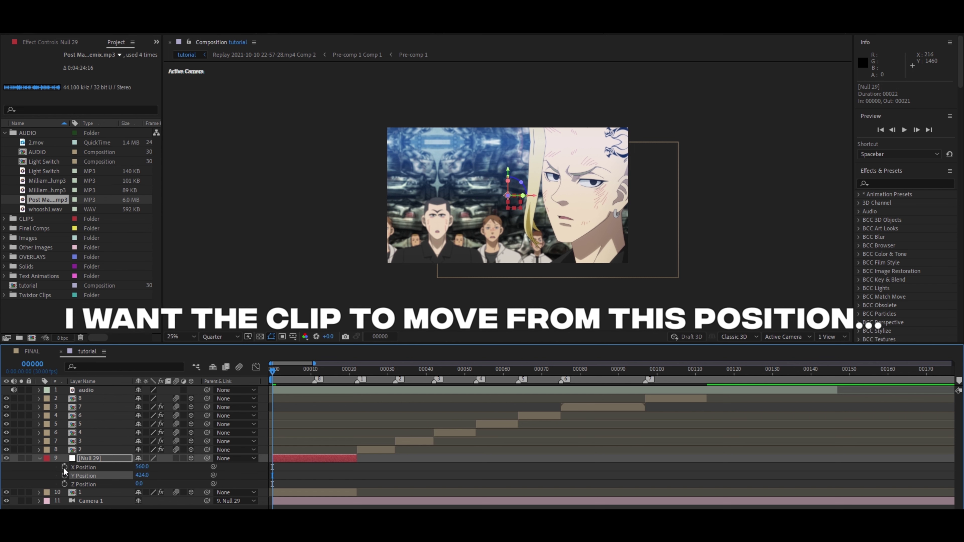
At frame 15, raise X, set Y, push Z Position to 206, then preview.
click(330, 377)
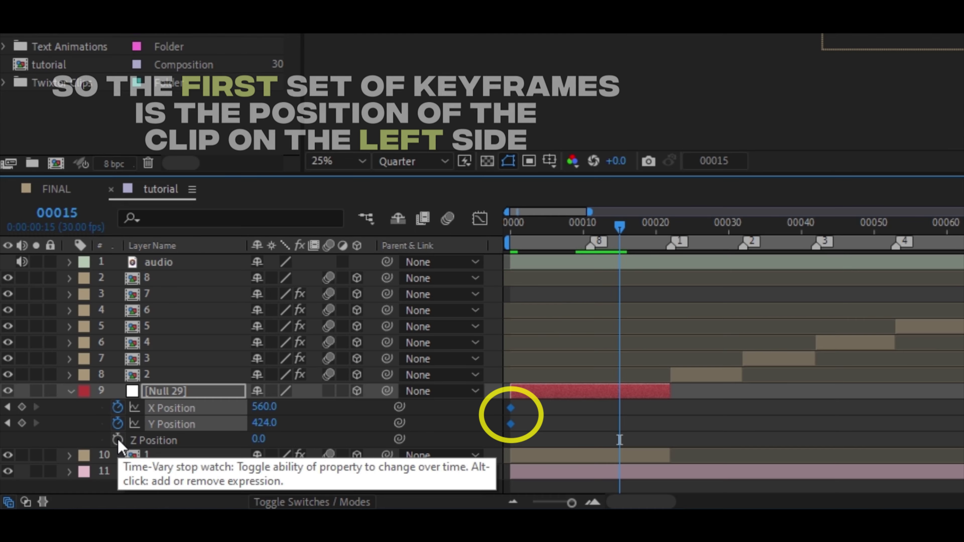
drag(265, 408, 267, 407)
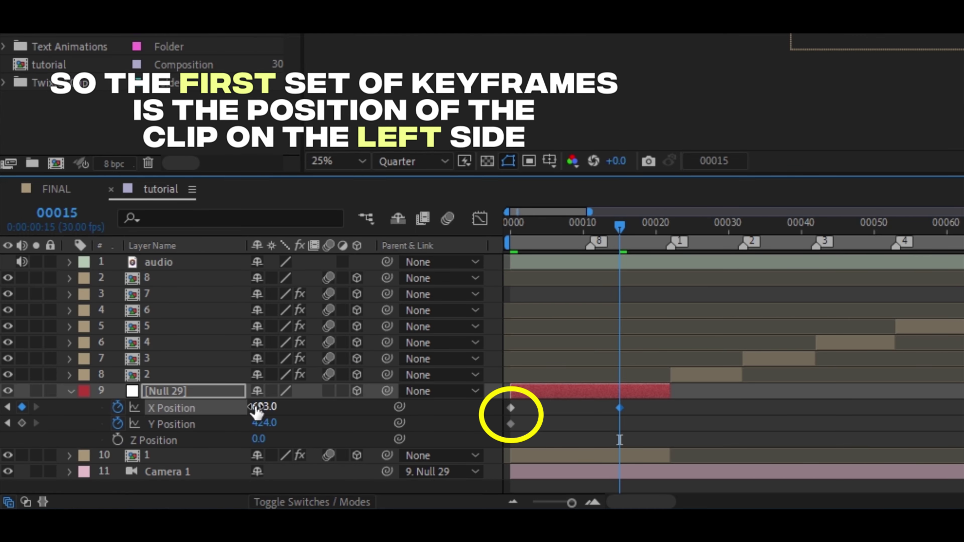
click(268, 408)
click(263, 423)
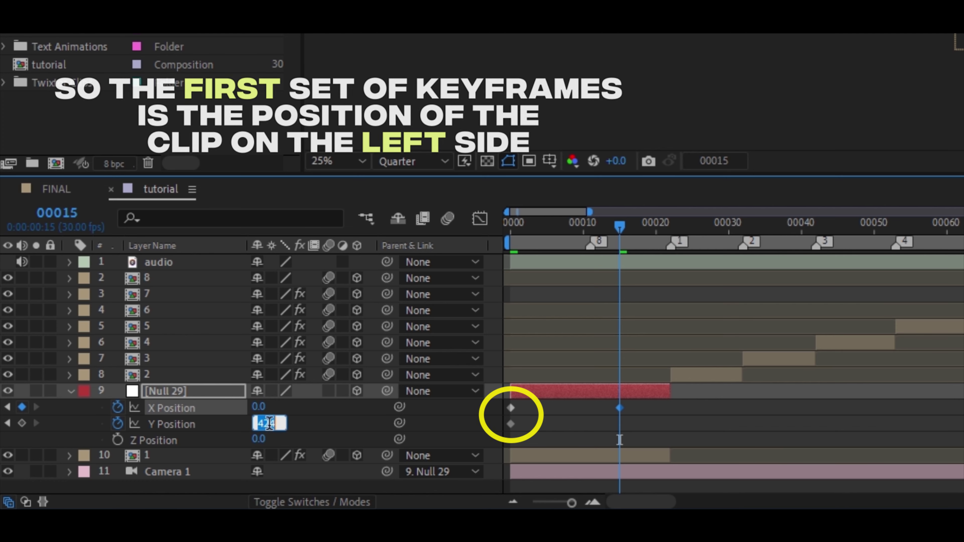
text(0)
key(Return)
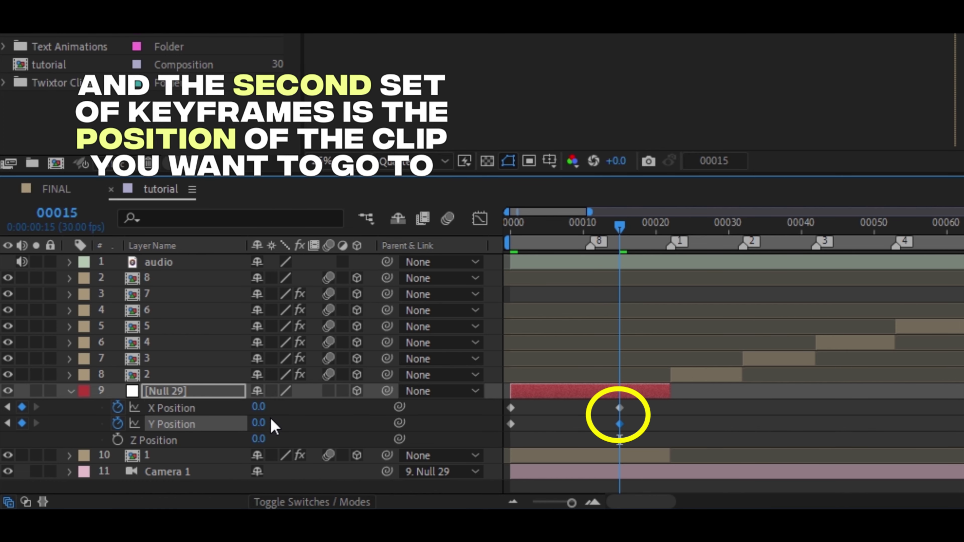
key(ctrl+z)
key(ctrl+z)
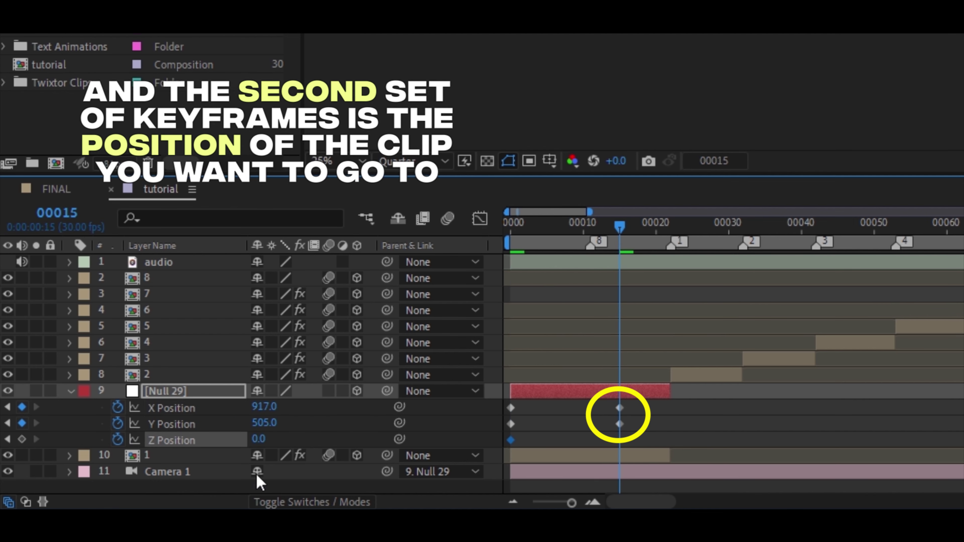
drag(260, 440, 469, 440)
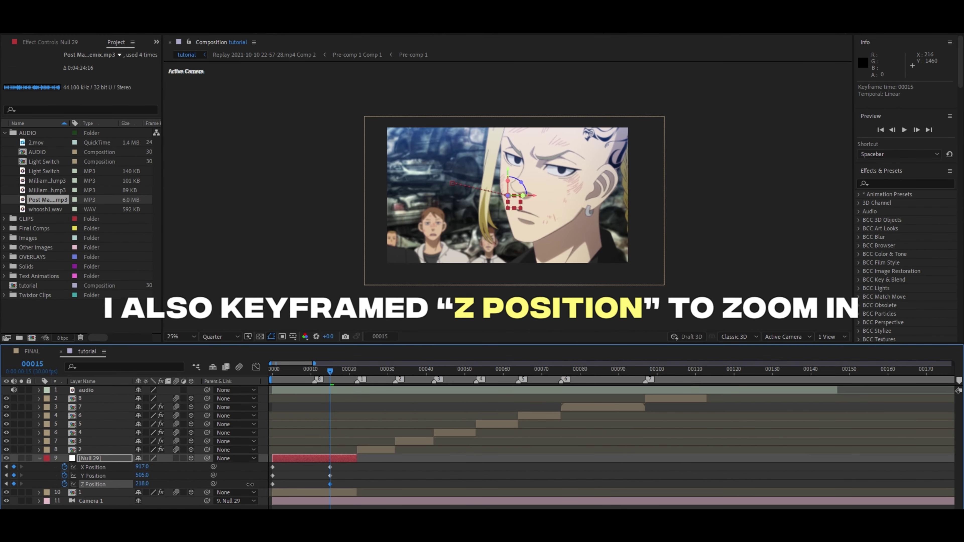
drag(250, 484, 245, 485)
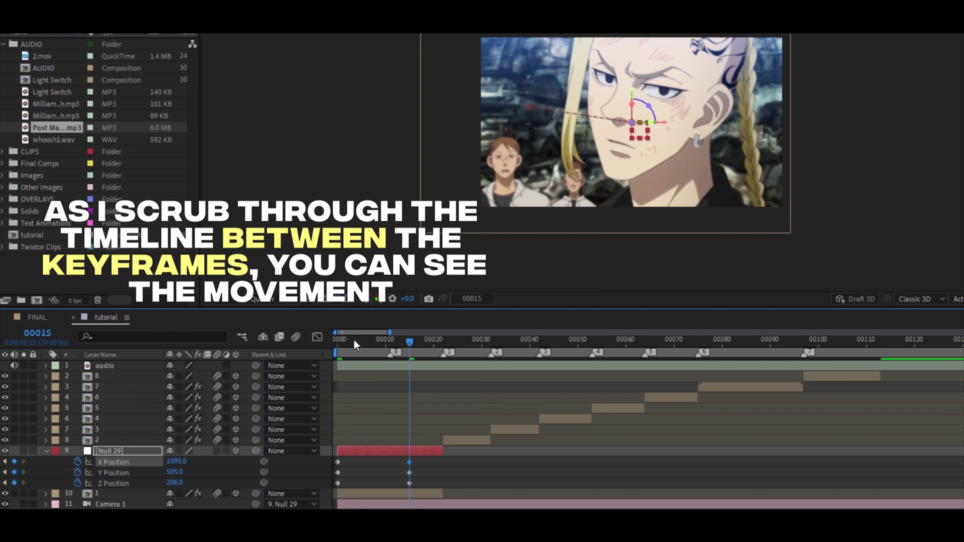
mouse_move(327, 344)
mouse_down()
mouse_move(428, 349)
mouse_move(329, 352)
mouse_up()
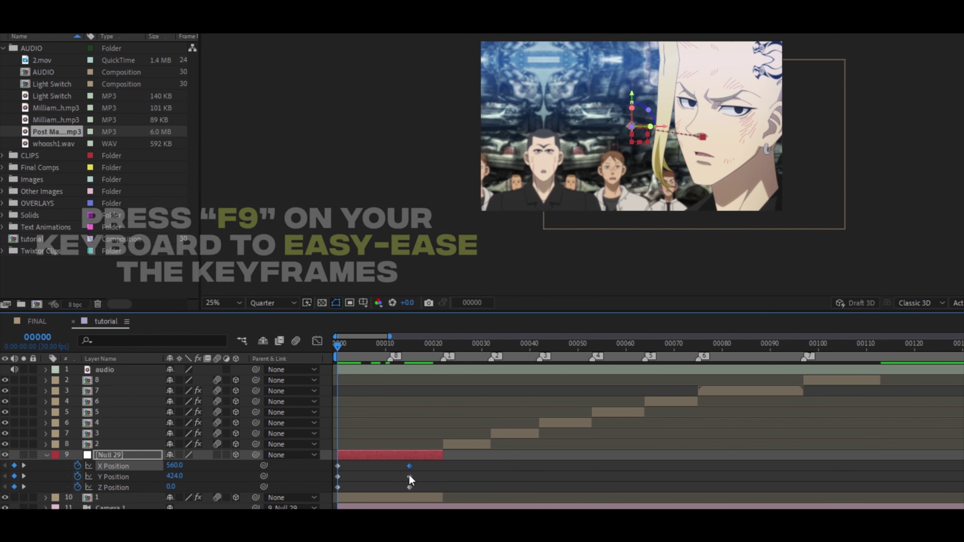
Easy-ease Null 29's position keyframes and reshape the X curve handles in the Graph Editor.
drag(418, 493, 333, 461)
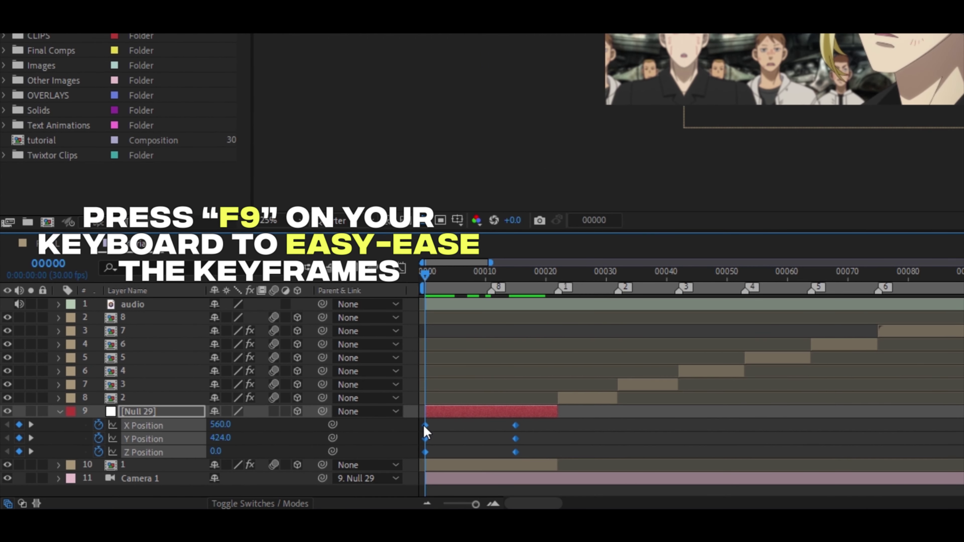
key(F9)
click(399, 269)
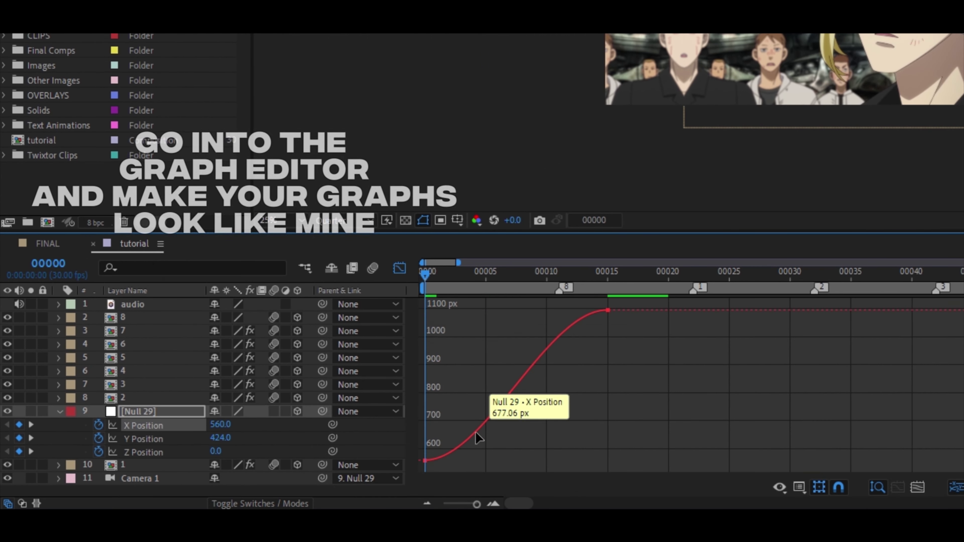
drag(493, 460, 493, 326)
drag(546, 311, 443, 311)
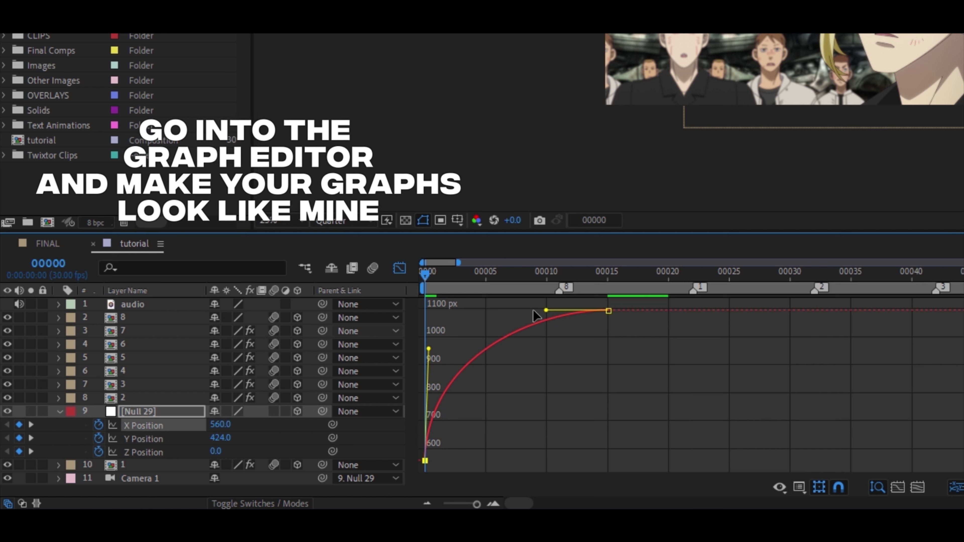
Steepen the Y Position curve into a fast ease-out, check Z, and preview the move.
click(164, 438)
click(425, 460)
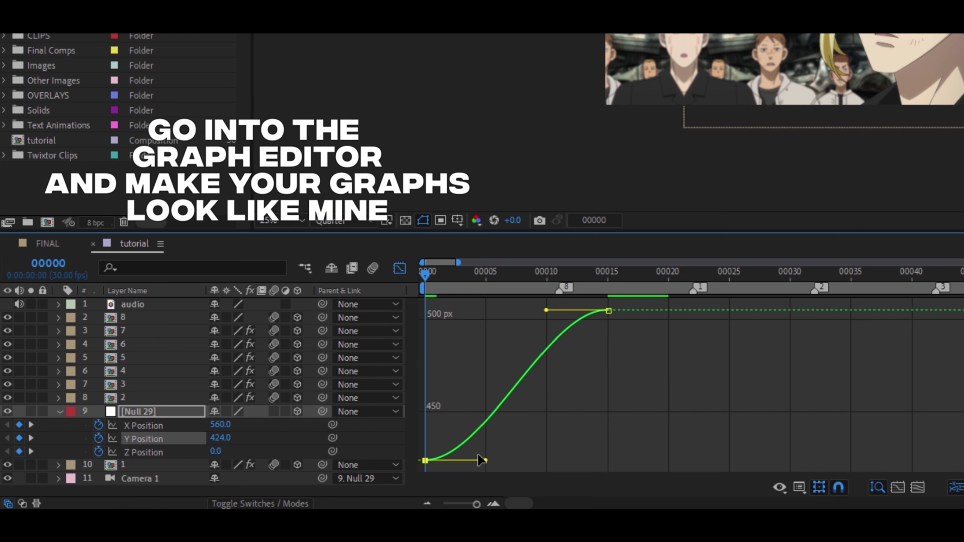
drag(485, 460, 429, 344)
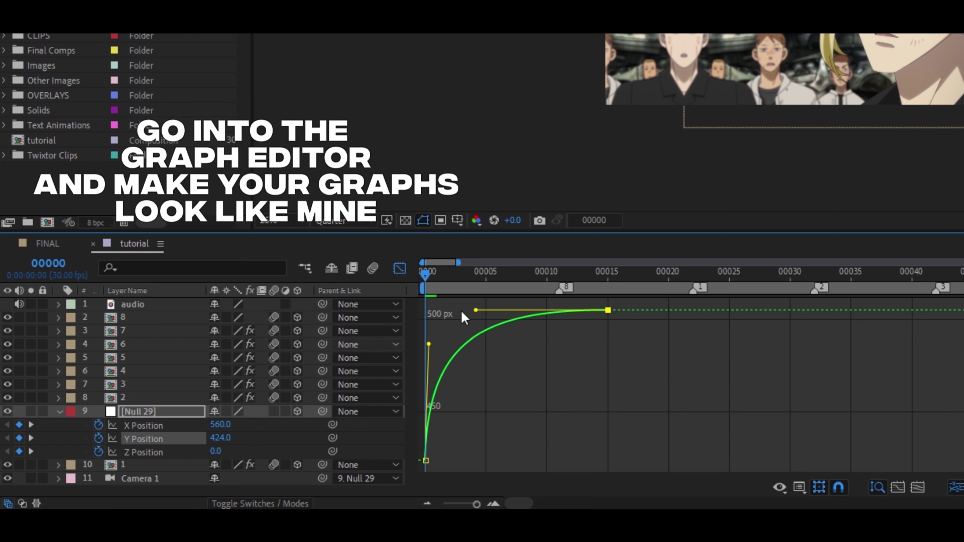
click(171, 451)
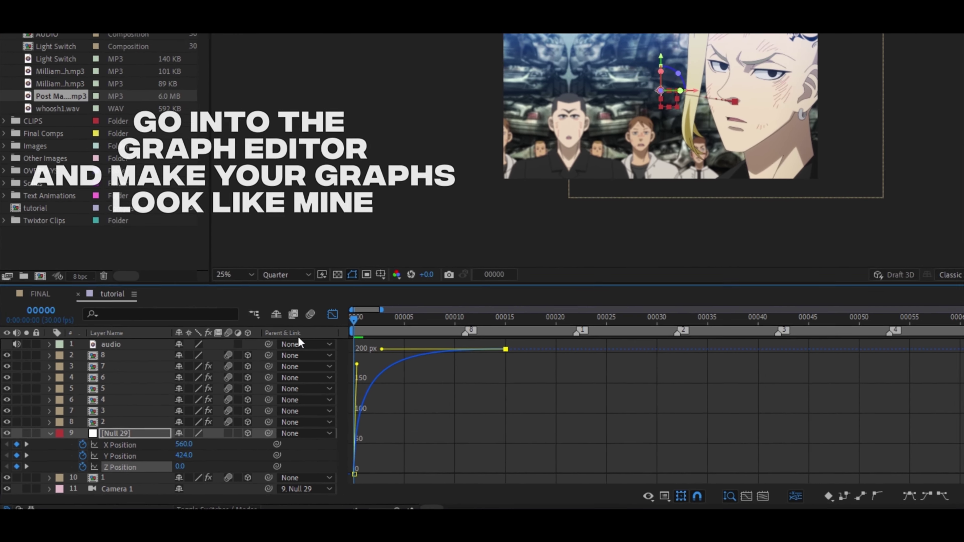
key(shift+F3)
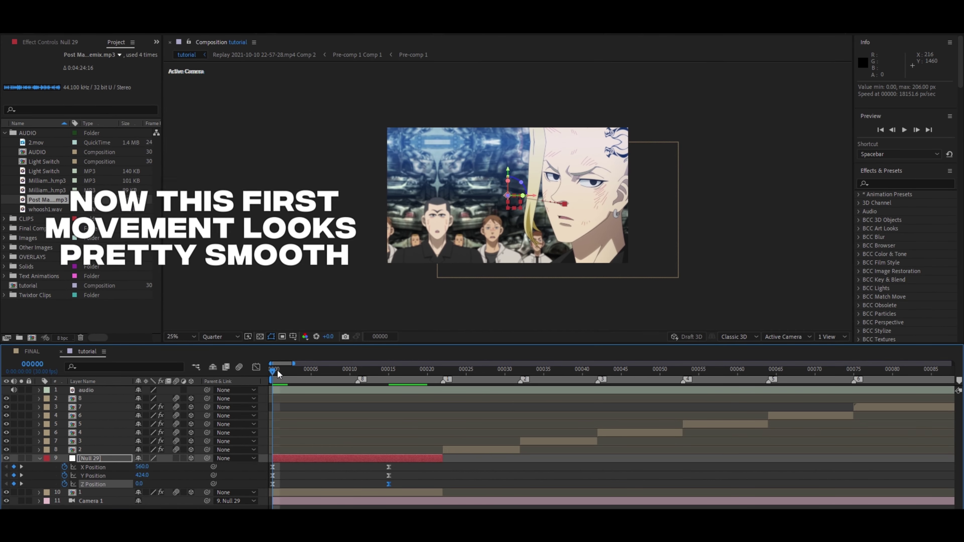
drag(278, 371, 359, 380)
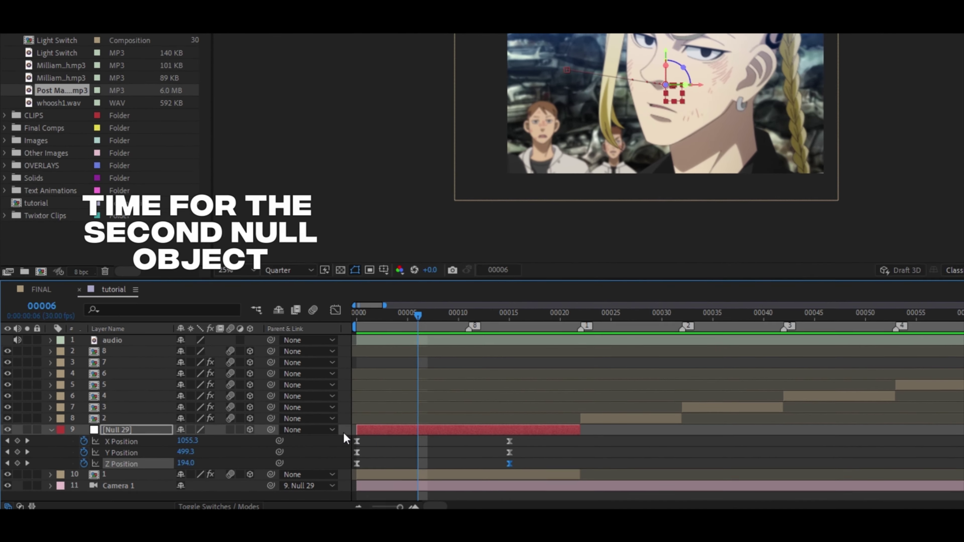
Add Null 30 and trim it to span frames 0 to 21.
right_click(264, 459)
mouse_move(417, 270)
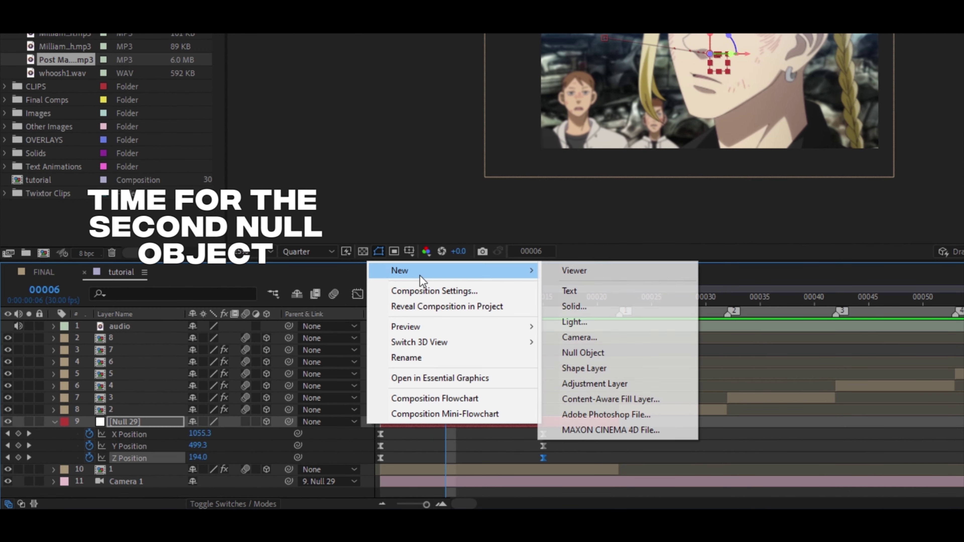
click(574, 353)
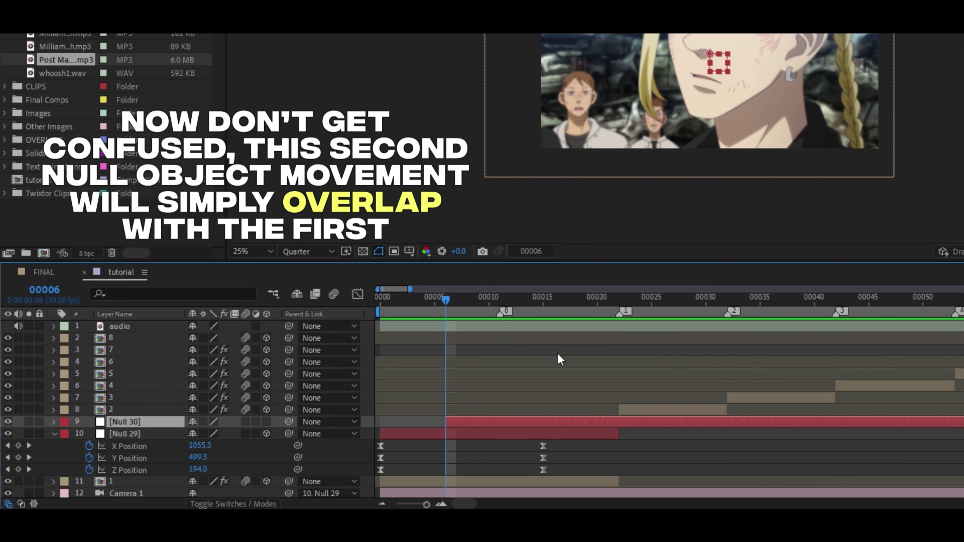
key(alt+bracketleft)
click(587, 299)
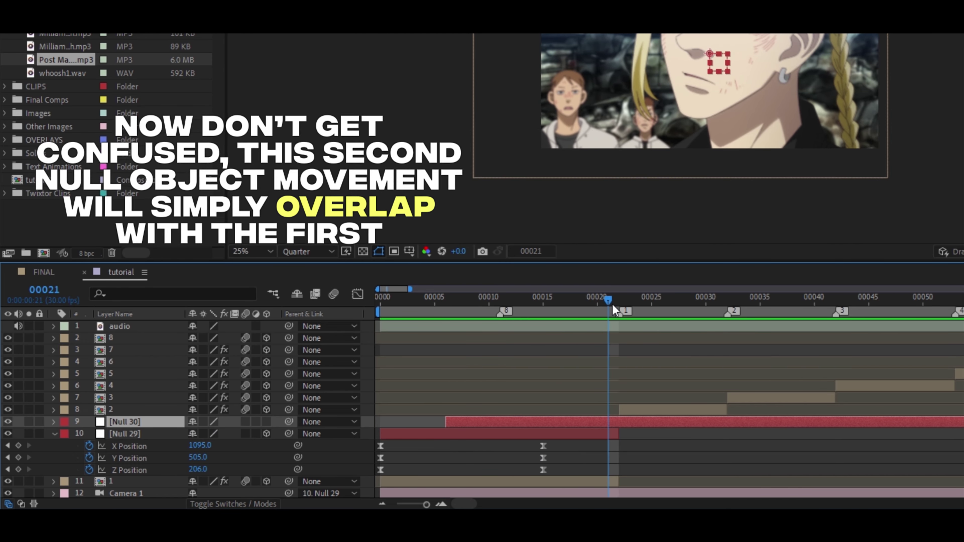
key(alt+bracketright)
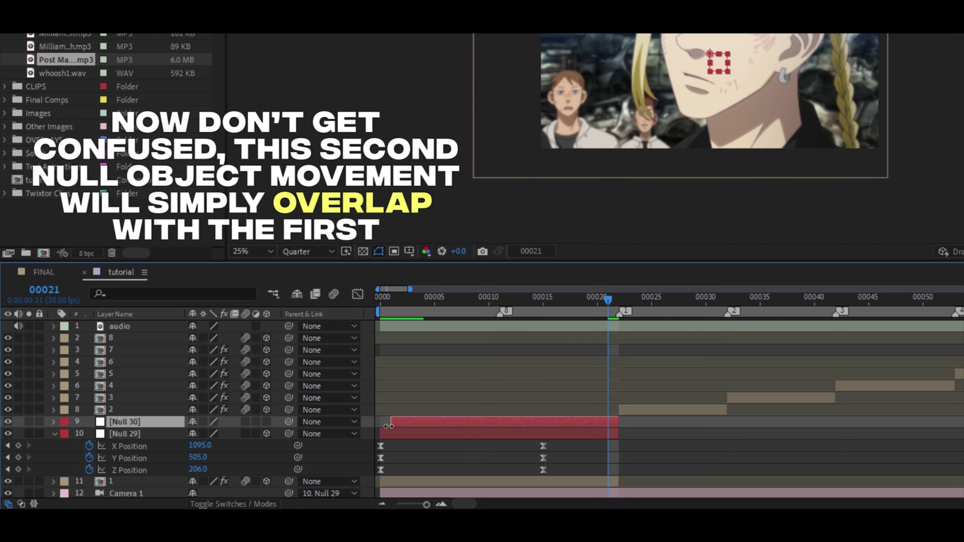
drag(388, 426, 380, 426)
Parent Null 29 to Null 30.
click(376, 440)
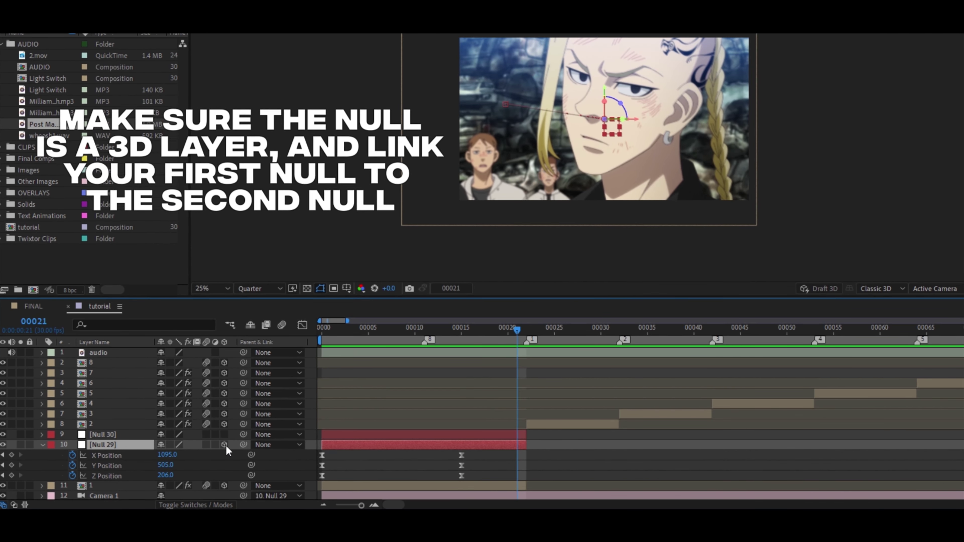
drag(243, 444, 132, 437)
drag(319, 330, 376, 334)
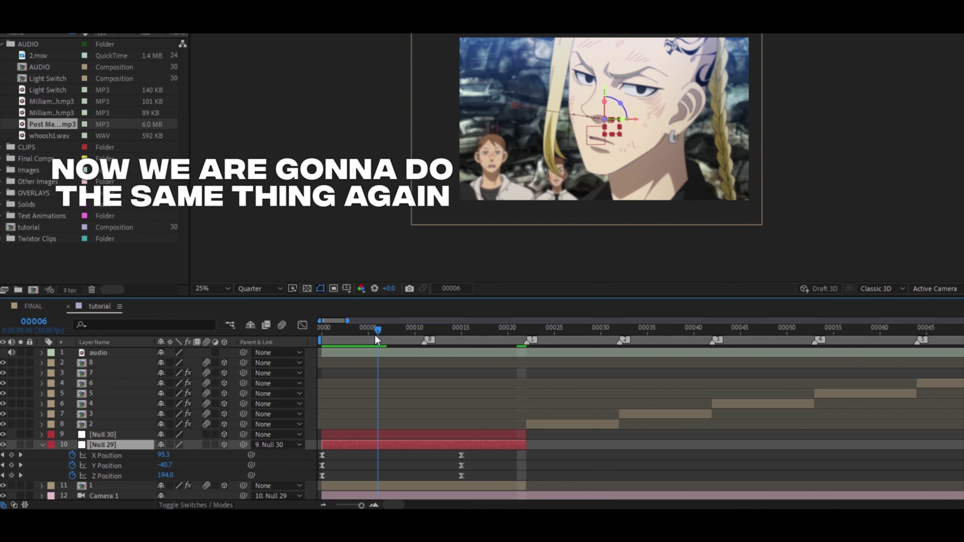
click(372, 436)
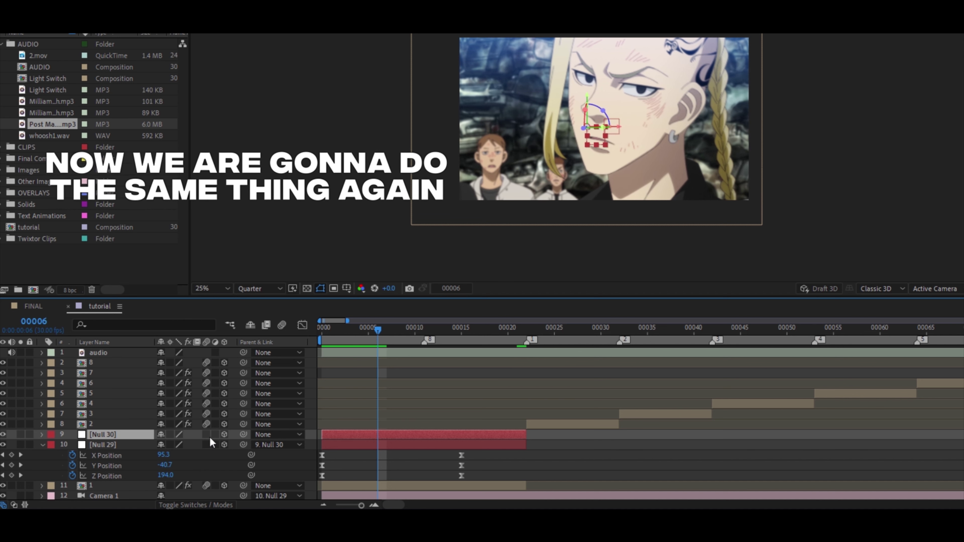
Separate Null 30's Position, keyframe it at frame 6, and at frame 17 set X to 586, Z to 199.
key(p)
right_click(110, 445)
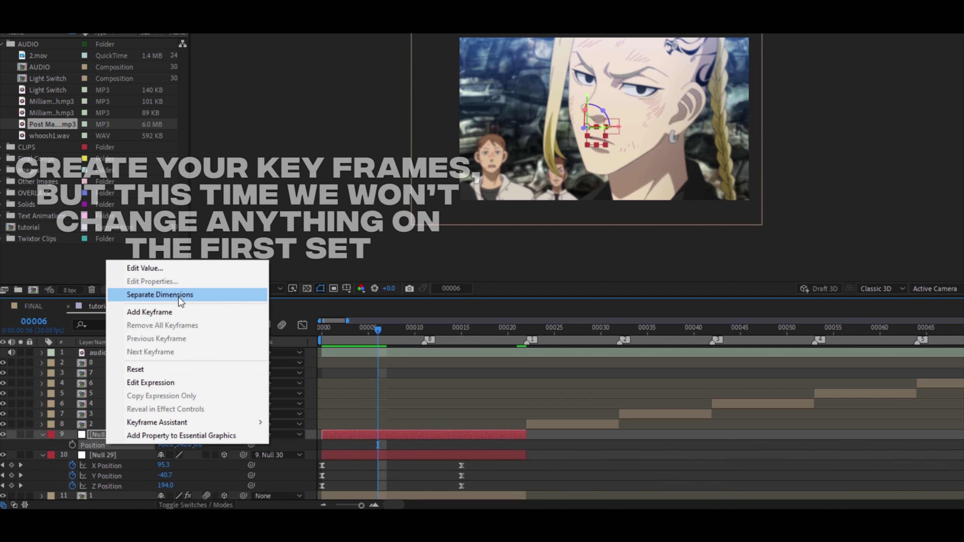
click(160, 294)
key(alt+shift+p)
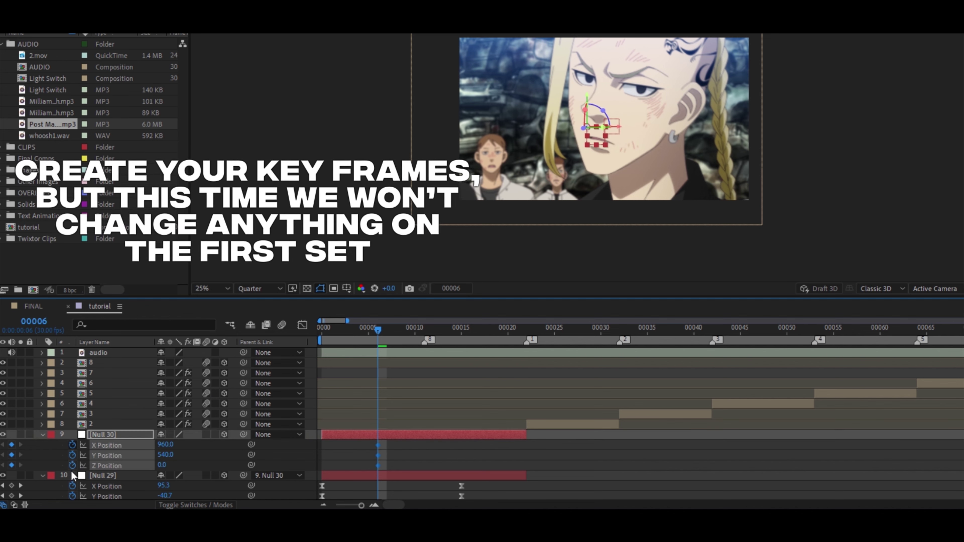
drag(432, 329, 479, 329)
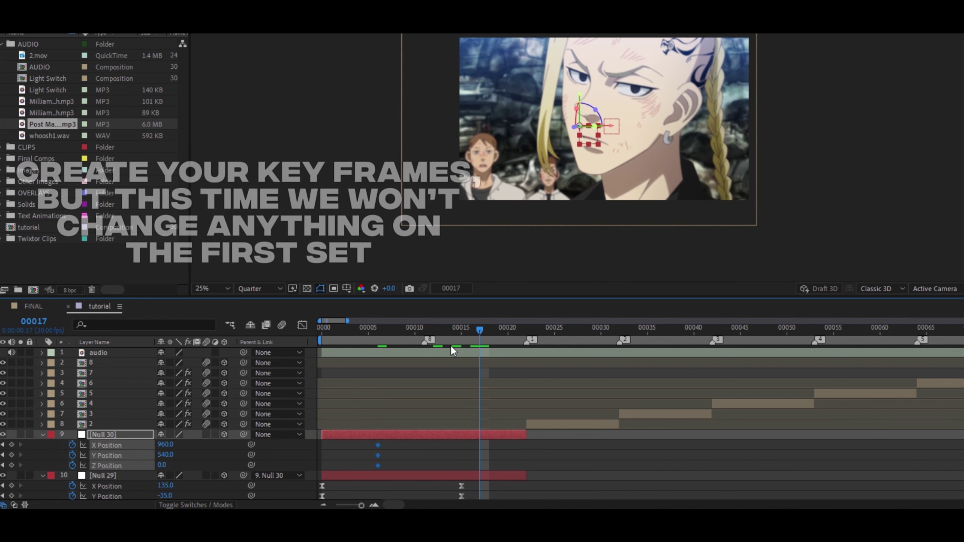
drag(166, 445, 54, 444)
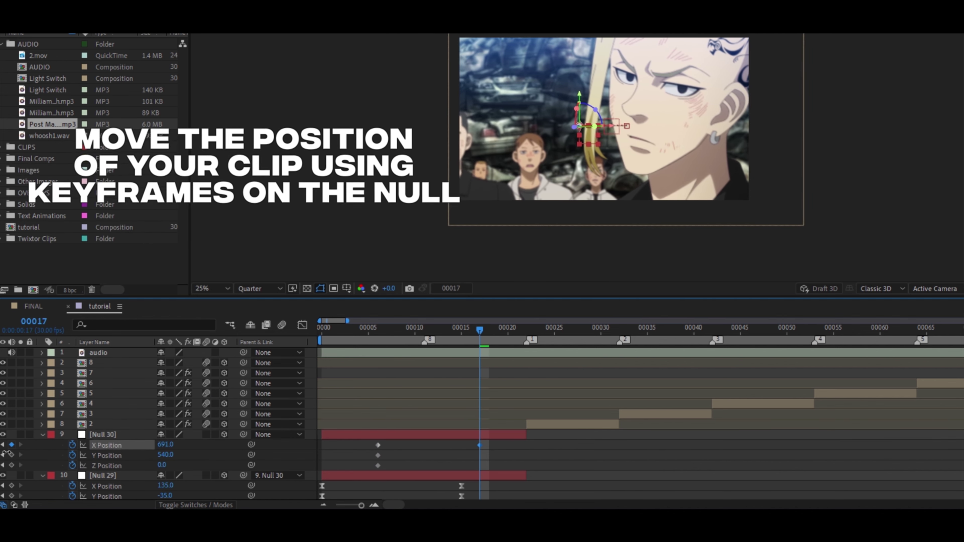
mouse_move(165, 444)
mouse_down()
mouse_move(159, 483)
mouse_move(282, 466)
mouse_up()
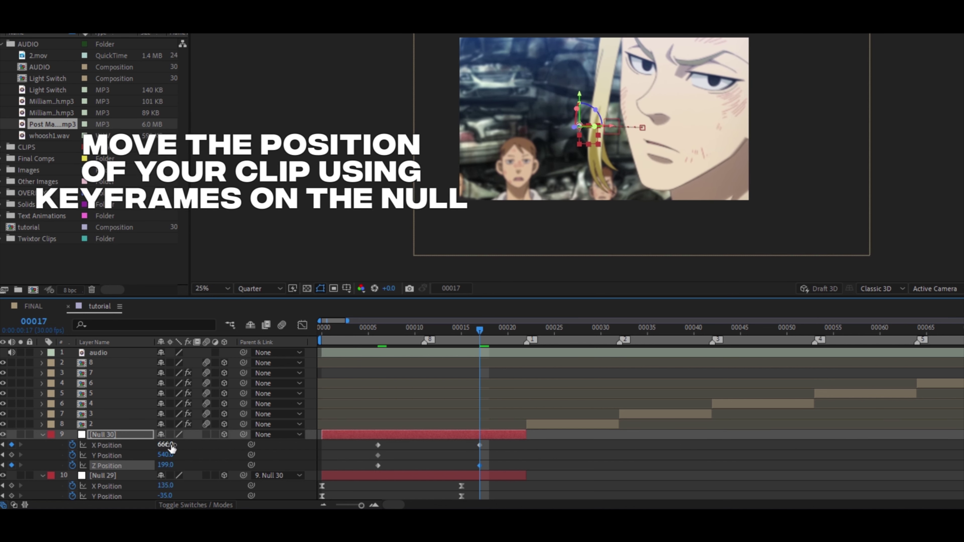
drag(172, 448, 122, 445)
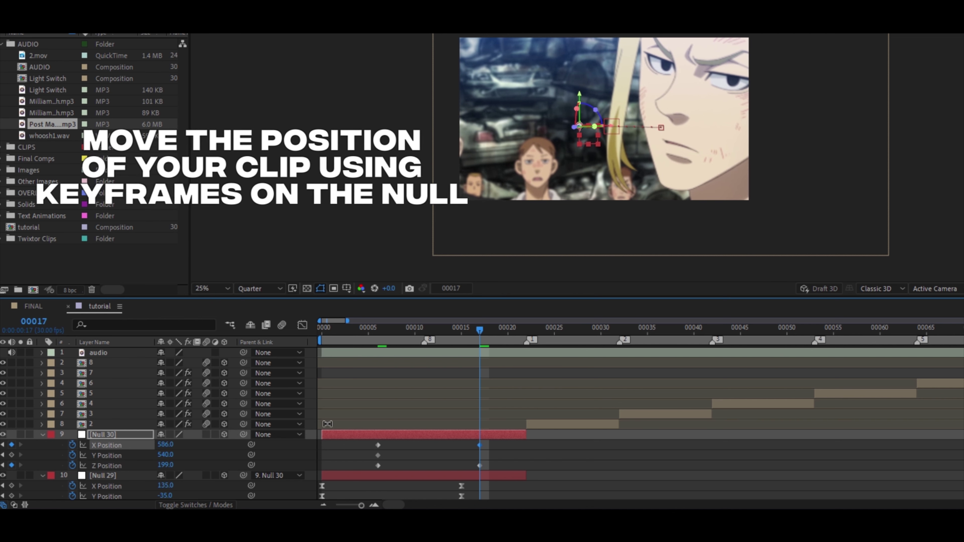
Easy-ease Null 30's position keyframes and show all three curves in the speed graph.
drag(362, 443, 497, 468)
key(F9)
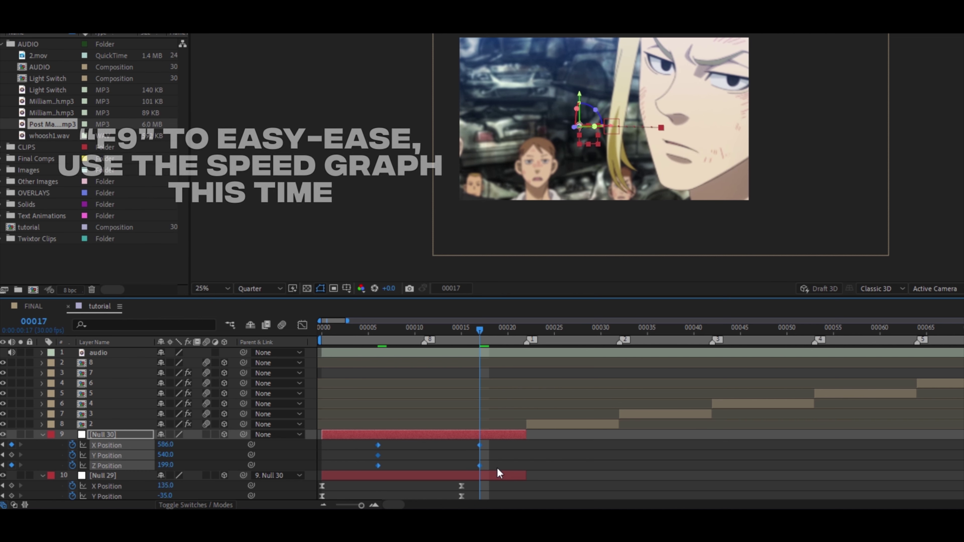
click(378, 445)
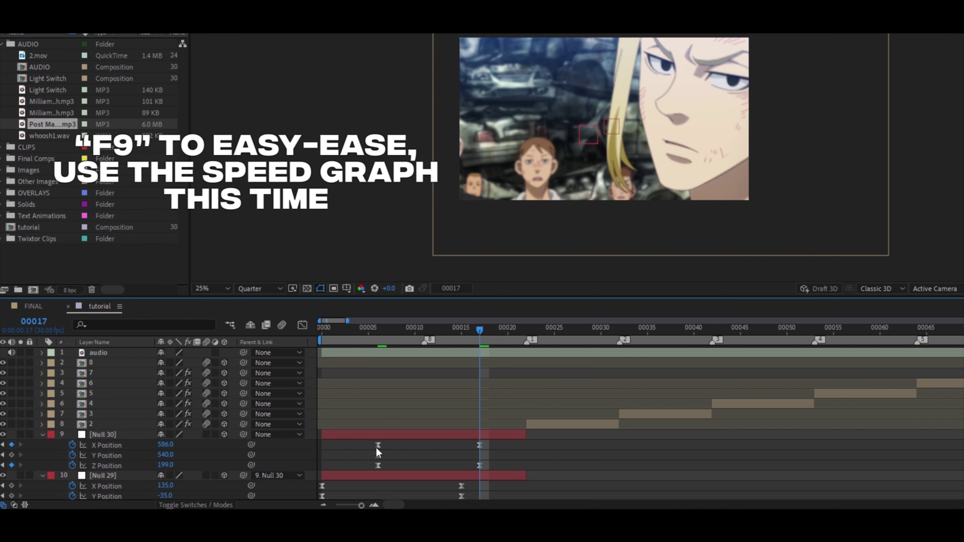
click(302, 324)
click(594, 492)
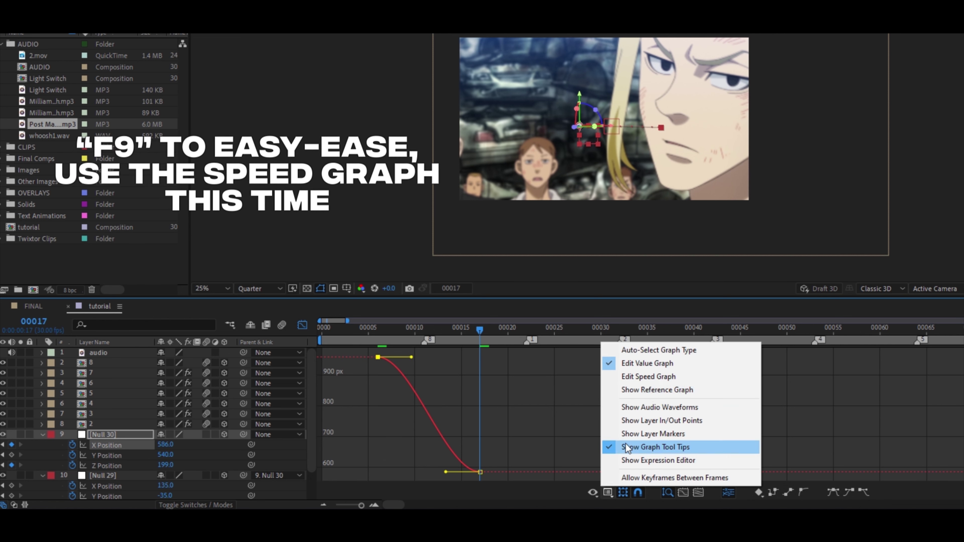
click(644, 380)
shift+click(98, 467)
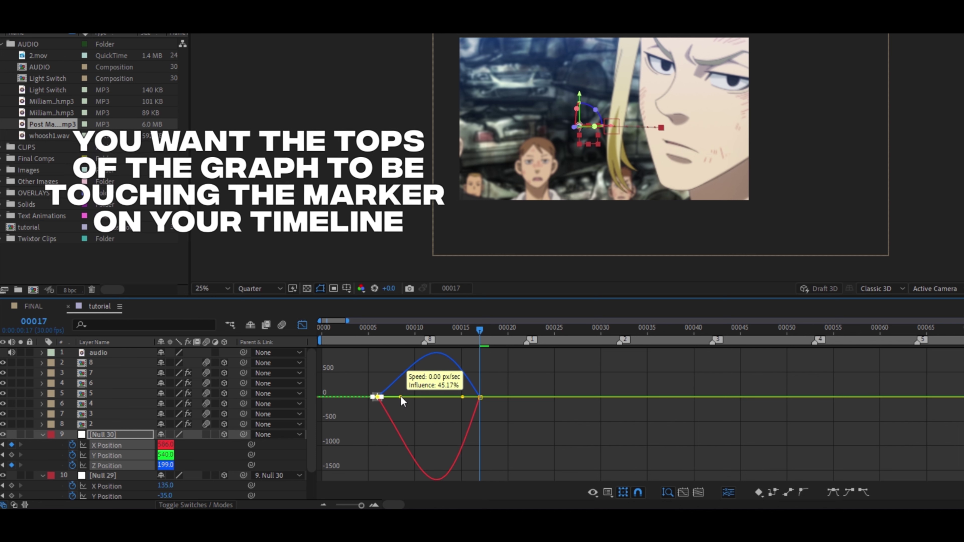
Raise both keyframes' influence so peak speed lands on the frame 11 marker, then preview.
drag(401, 397, 408, 398)
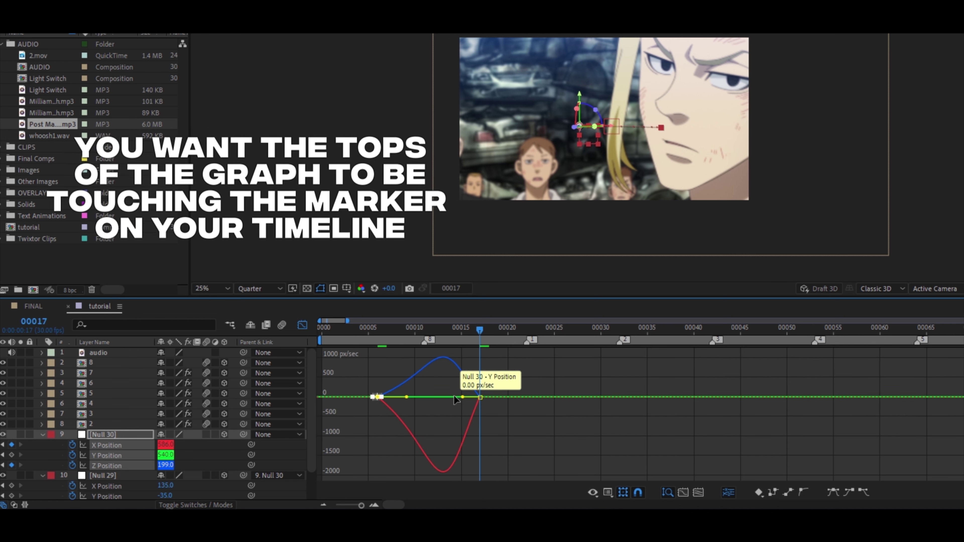
click(427, 335)
mouse_move(462, 397)
mouse_down()
mouse_move(427, 398)
mouse_move(447, 398)
mouse_up()
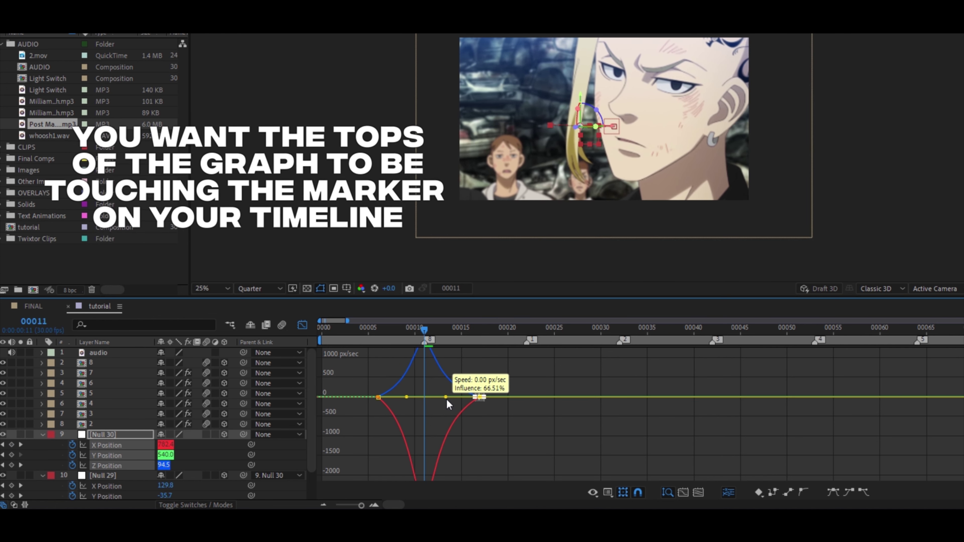
key(shift+F3)
mouse_move(353, 331)
mouse_down()
mouse_move(313, 333)
mouse_move(435, 330)
mouse_up()
key(space)
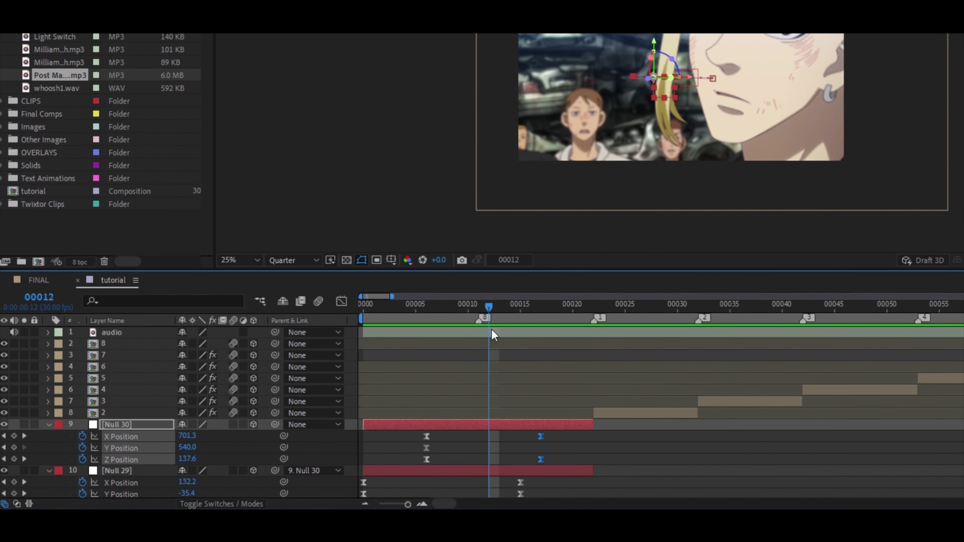
Add Null 31 above Null 30, trimmed to end at frame 21.
click(497, 433)
right_click(372, 428)
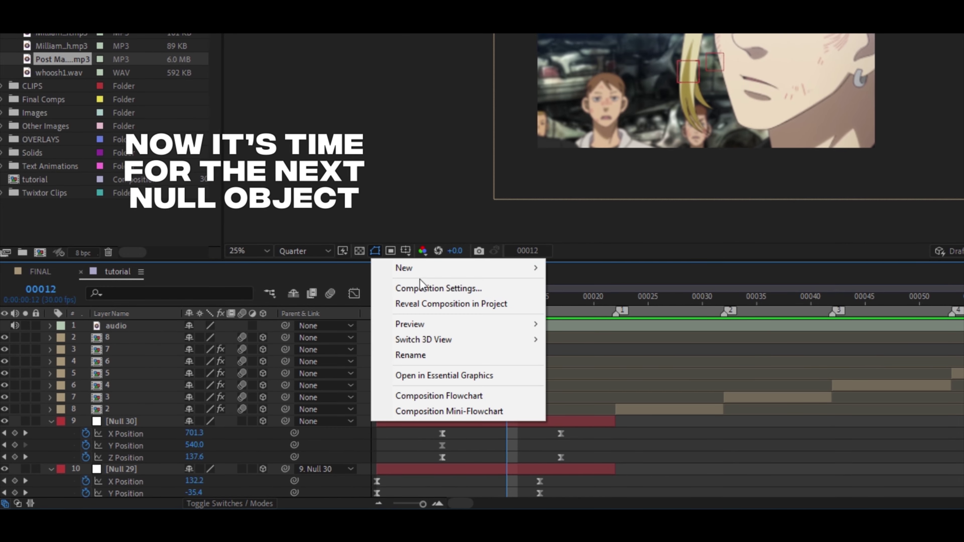
mouse_move(409, 269)
click(580, 350)
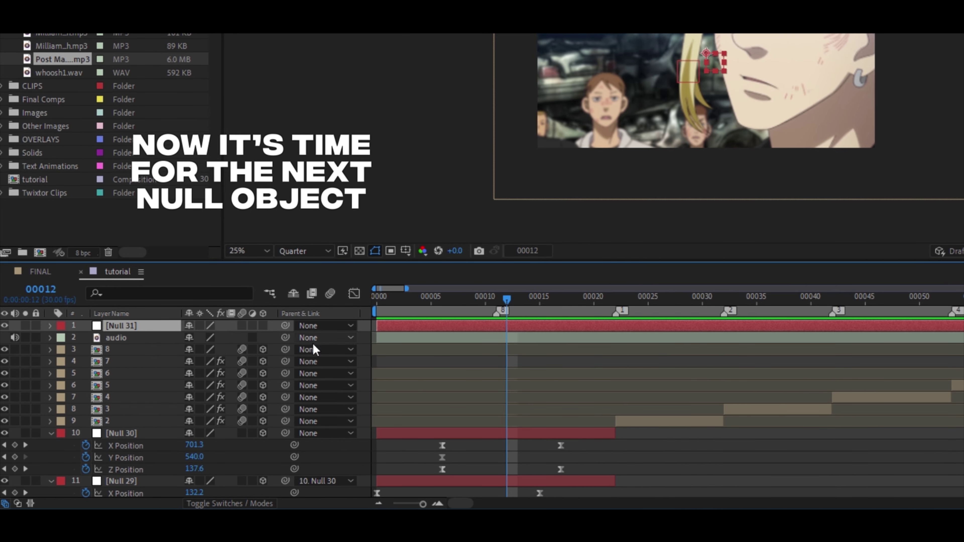
drag(169, 433, 250, 433)
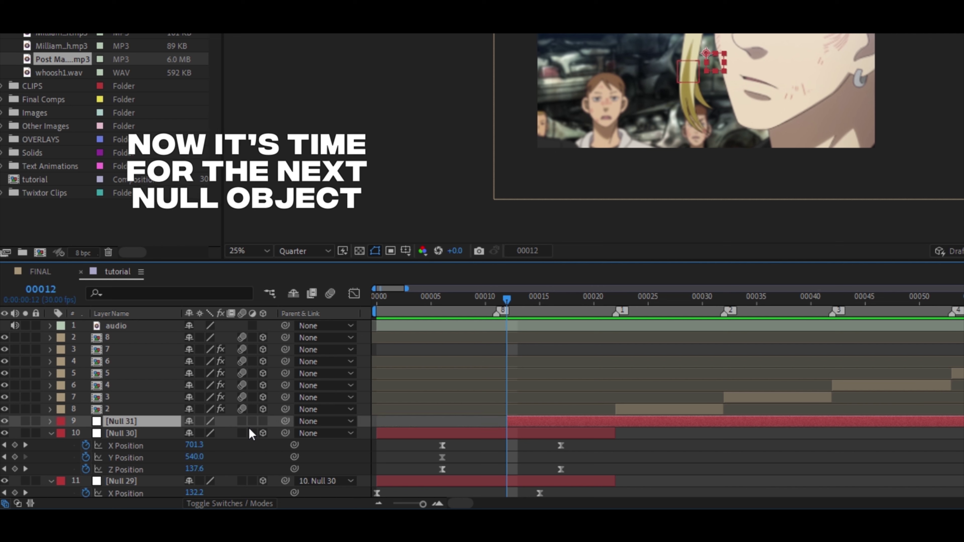
click(606, 302)
key(alt+])
key(Home)
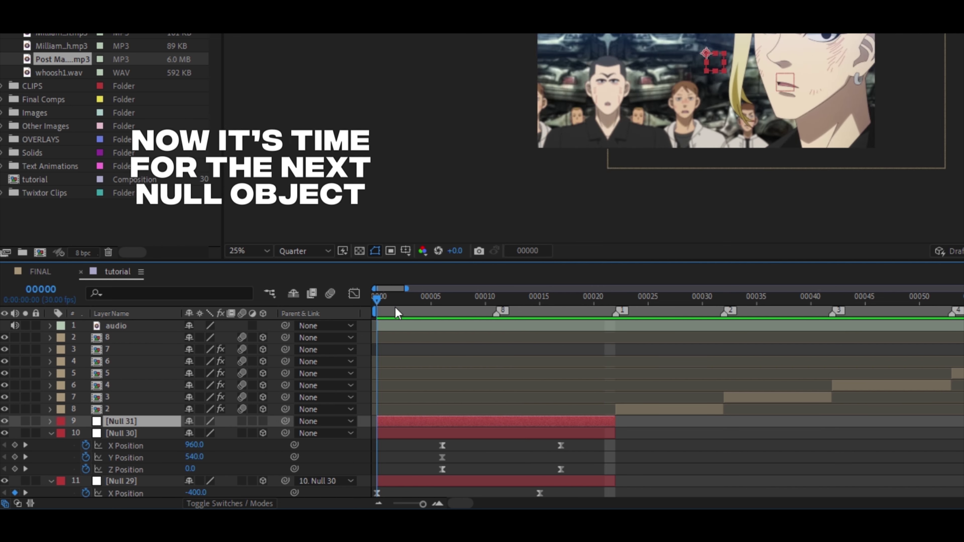
drag(396, 312, 522, 326)
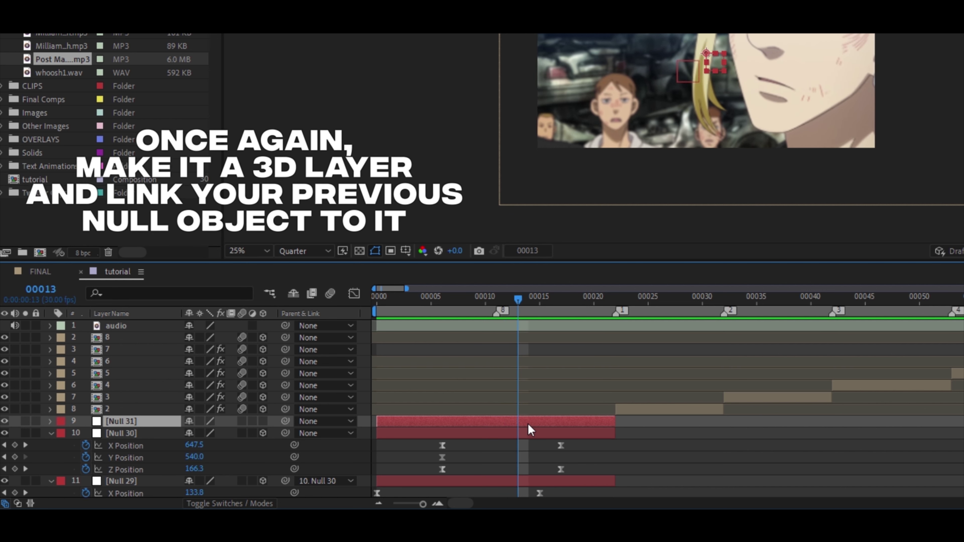
Make Null 31 3D, separate its Position, parent Null 30 to it, and keyframe X and Y at frame 13.
key(p)
click(263, 421)
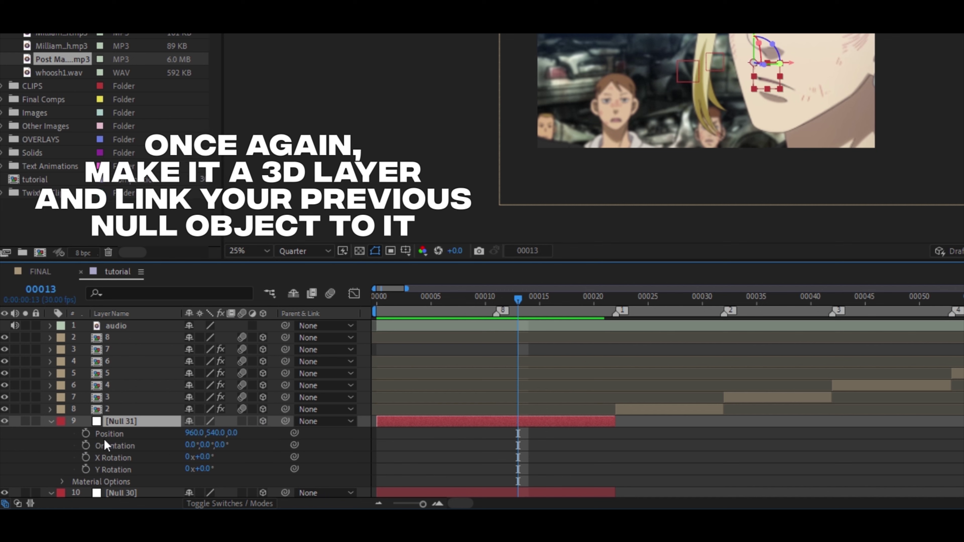
right_click(104, 437)
click(164, 259)
scroll(472, 461, down, 3)
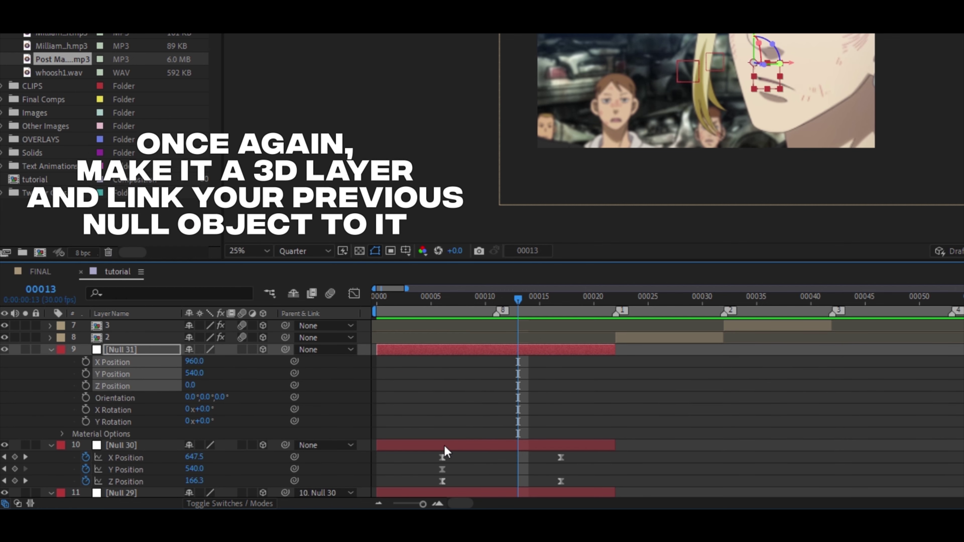
drag(138, 360, 139, 360)
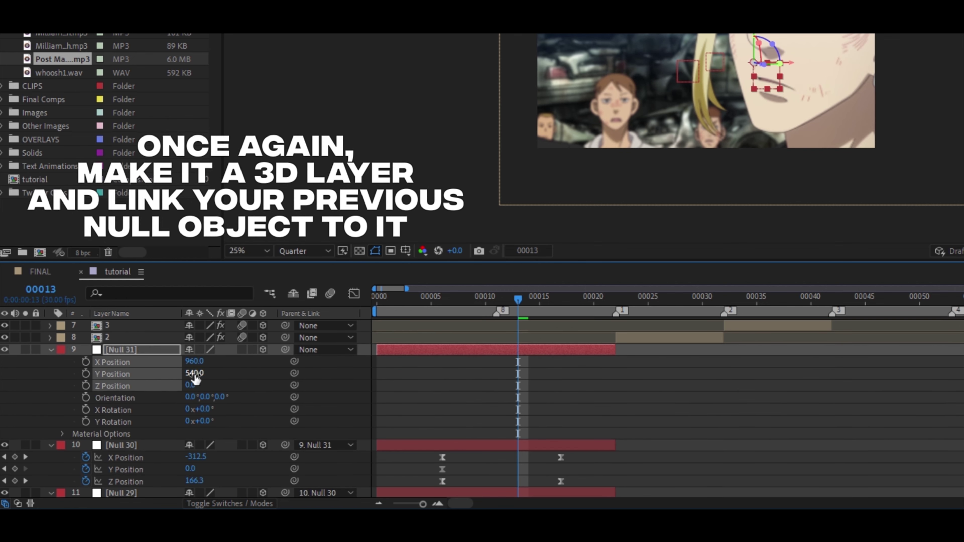
click(86, 363)
click(86, 373)
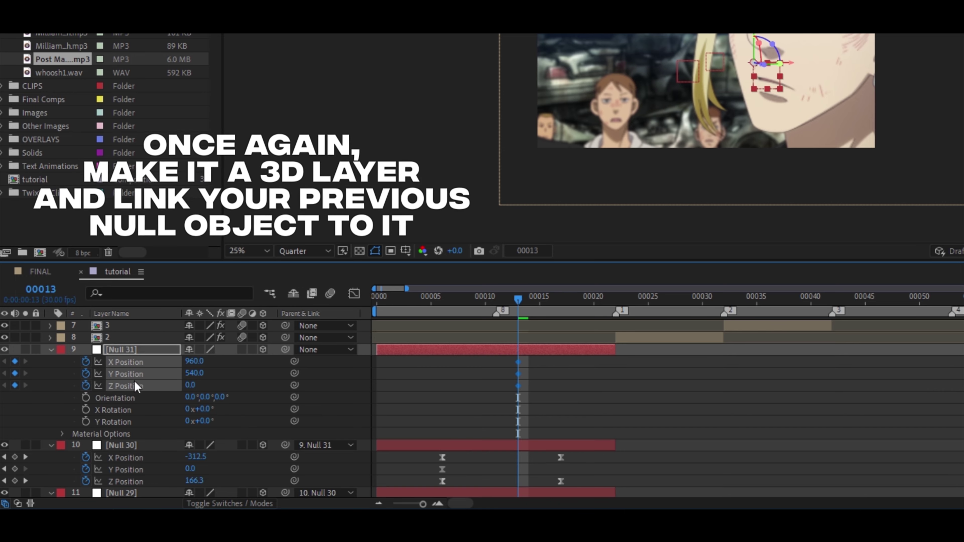
drag(527, 301, 604, 301)
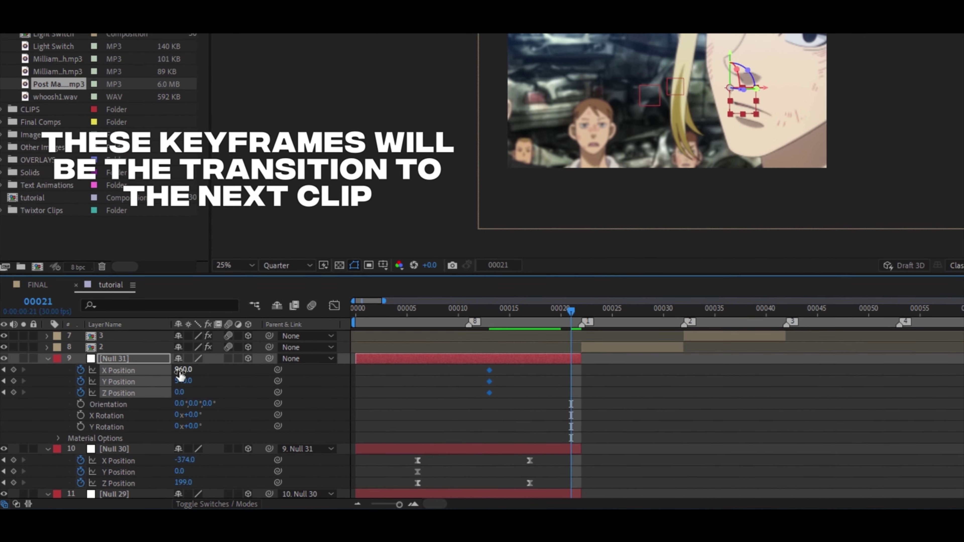
Raise Null 31's X Position to 1685.2 ending at frame 22, easy-ease it, and view the value graph.
mouse_move(175, 374)
mouse_down()
mouse_move(564, 380)
mouse_move(516, 390)
mouse_move(624, 393)
mouse_up()
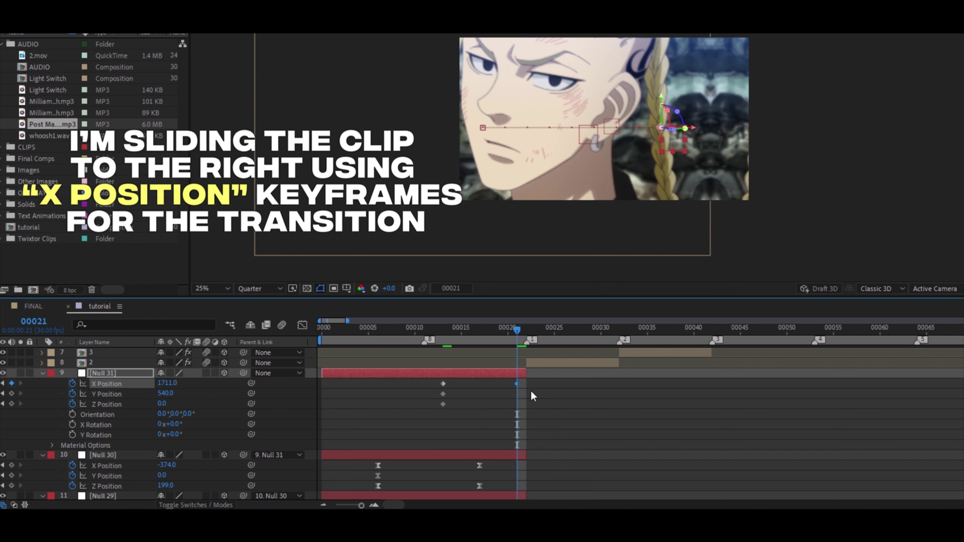
drag(517, 384, 527, 385)
key(F9)
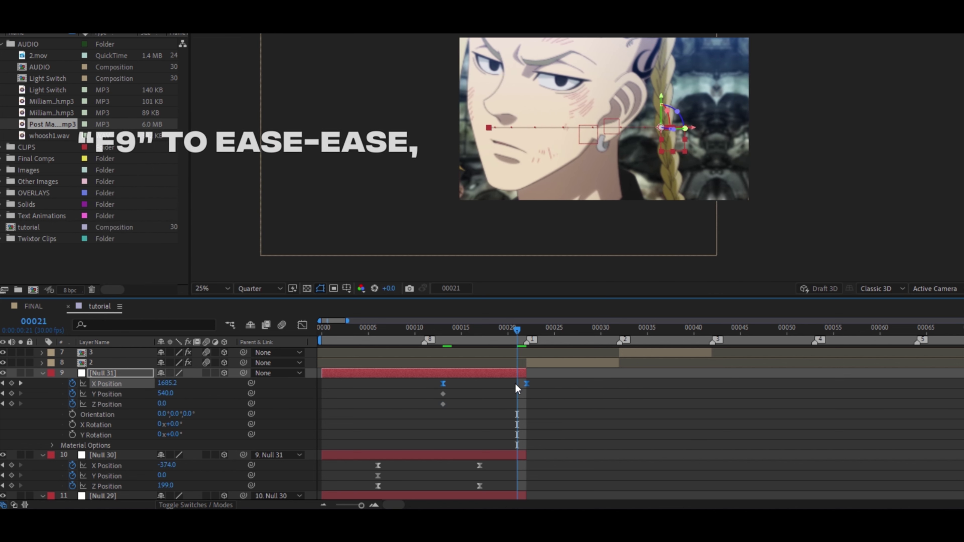
click(301, 327)
click(614, 493)
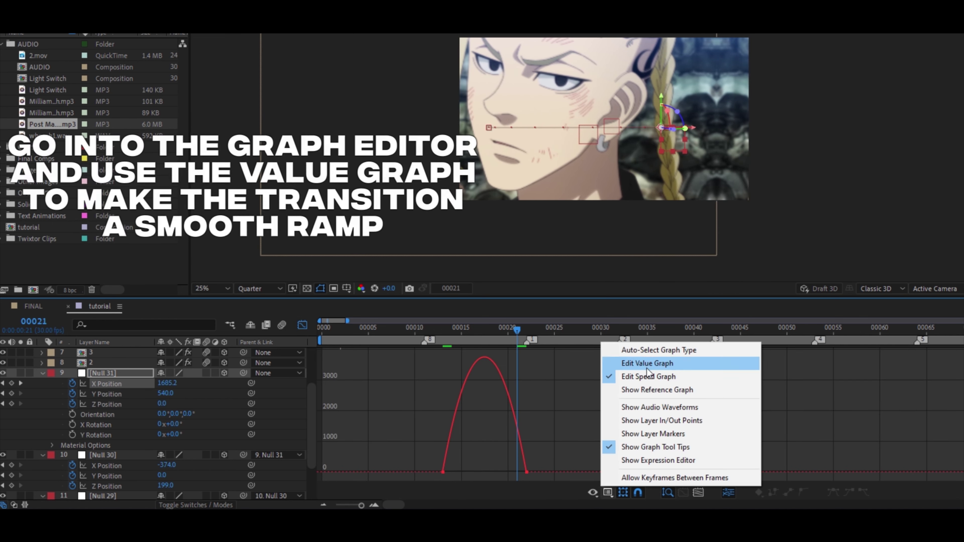
click(653, 364)
double_click(445, 474)
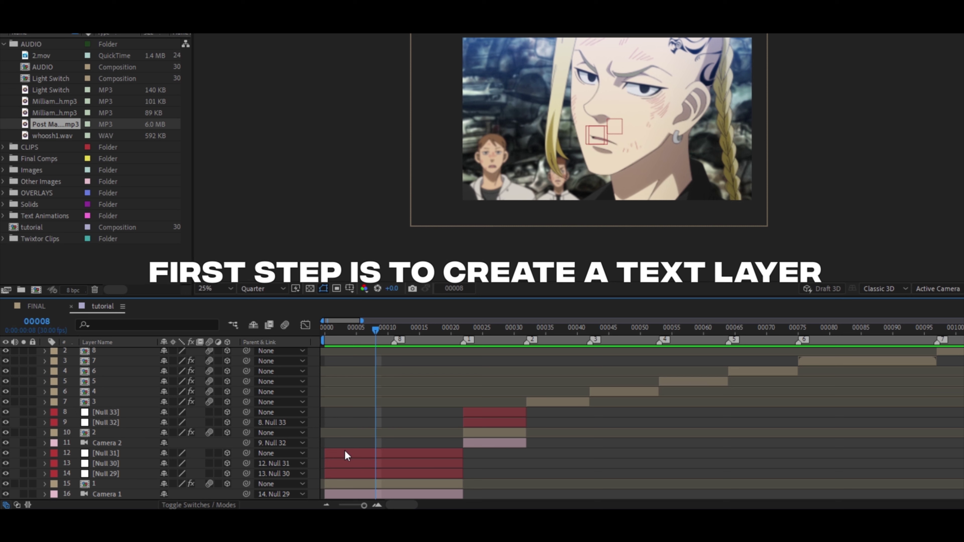
Add a new text layer trimmed to end with the first clip.
click(344, 452)
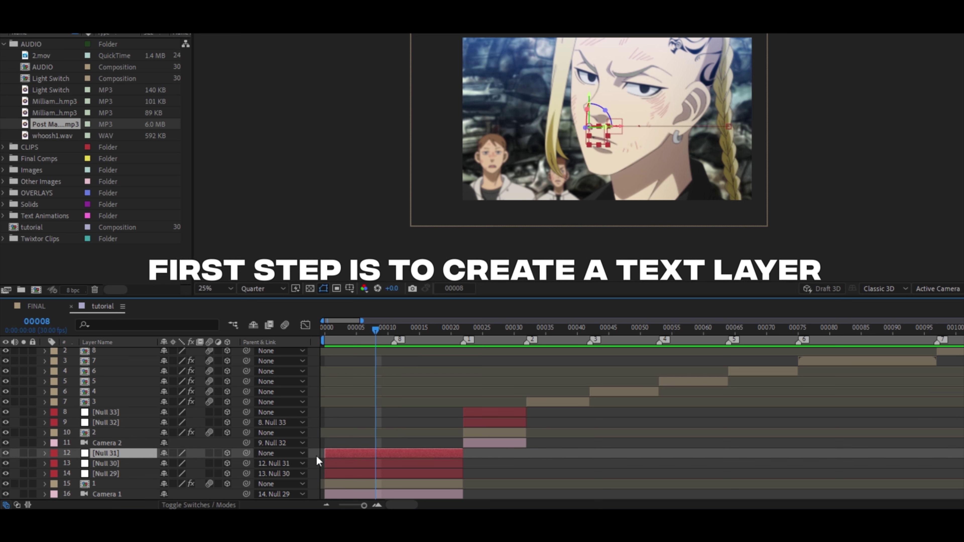
right_click(316, 455)
mouse_move(368, 323)
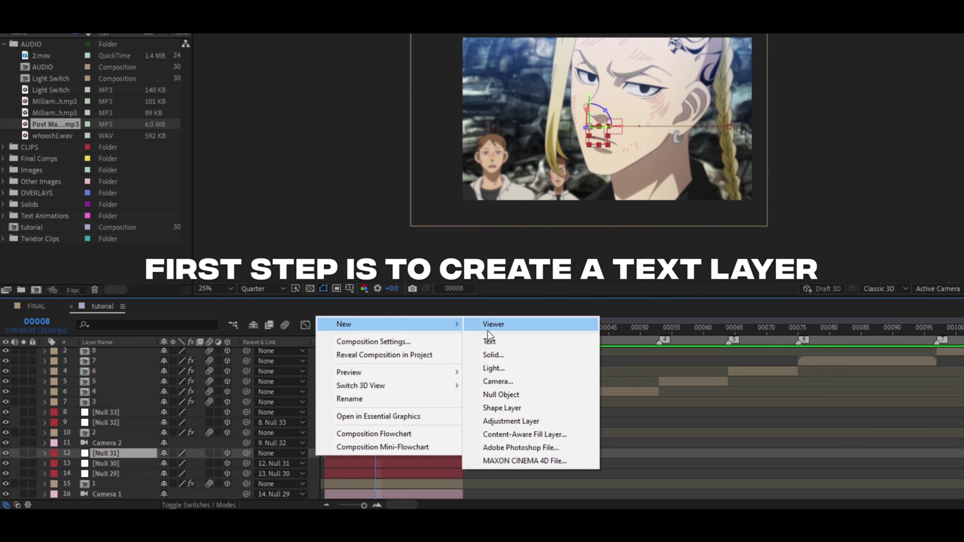
click(490, 343)
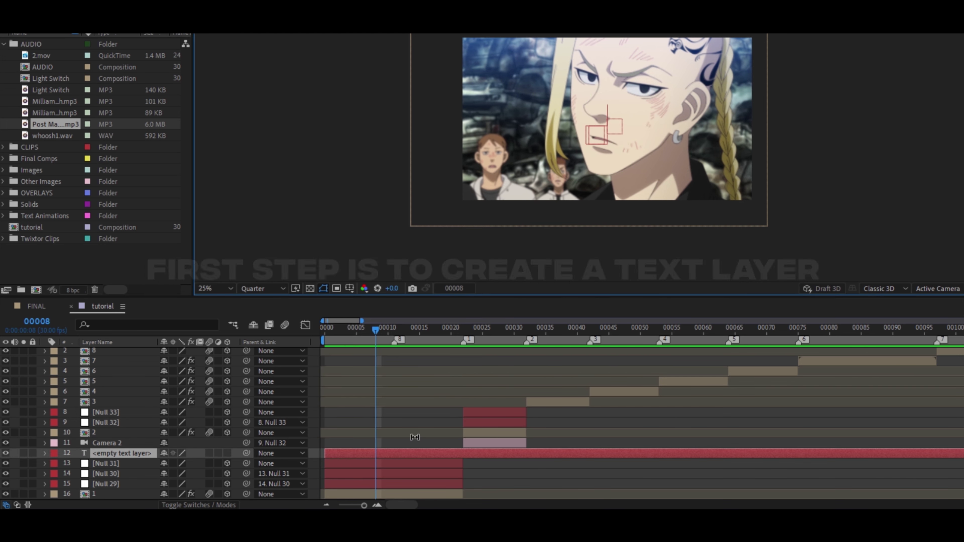
click(456, 328)
key(alt+bracketright)
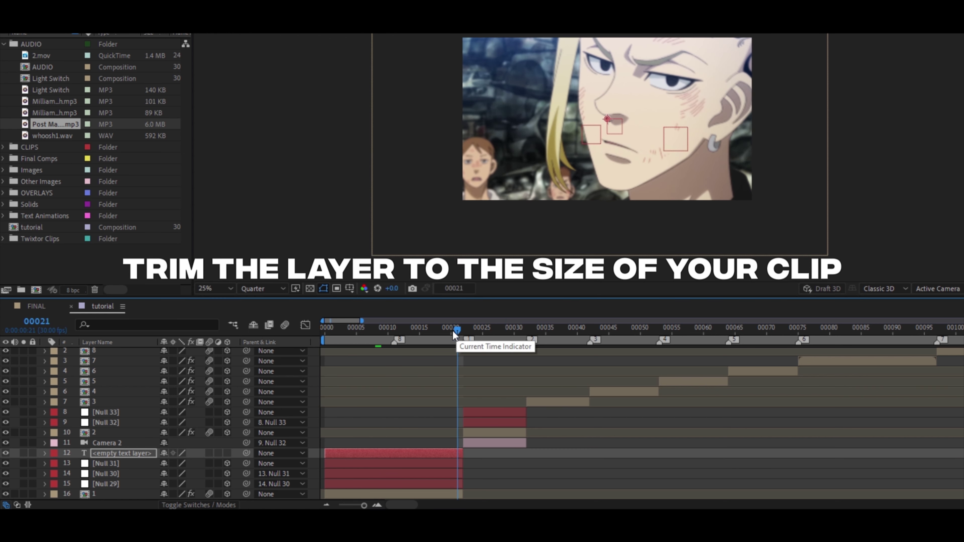
drag(456, 328, 330, 329)
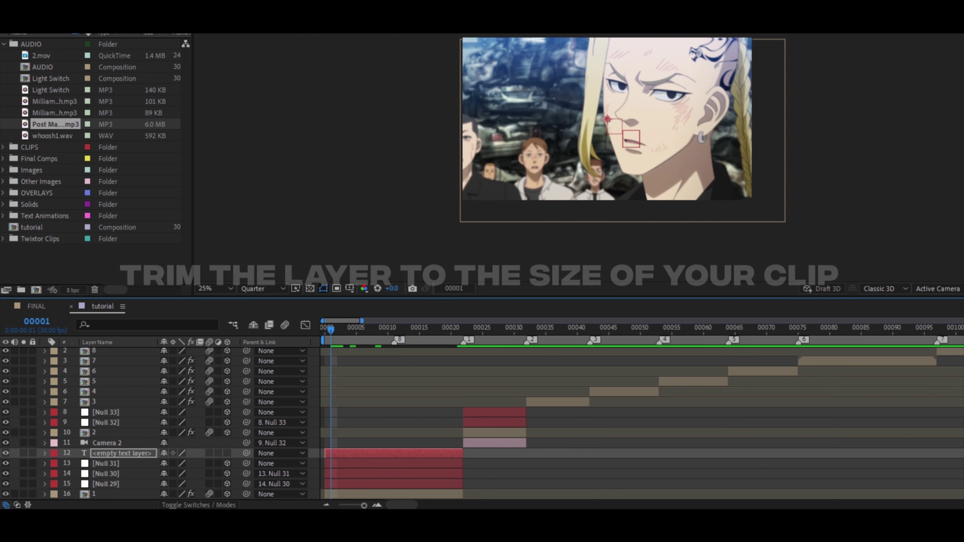
Type "I BEEN" and set the text fill colour to white.
double_click(375, 455)
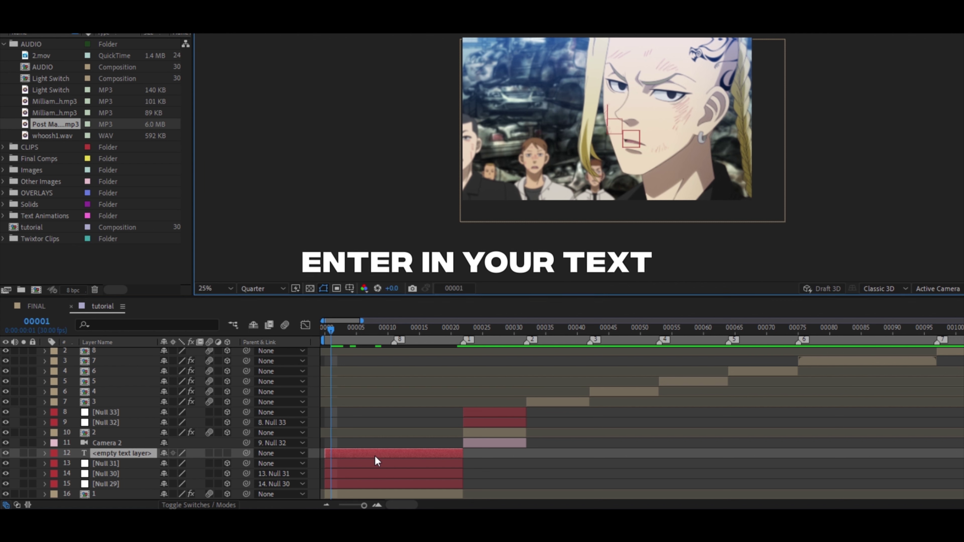
text(I been)
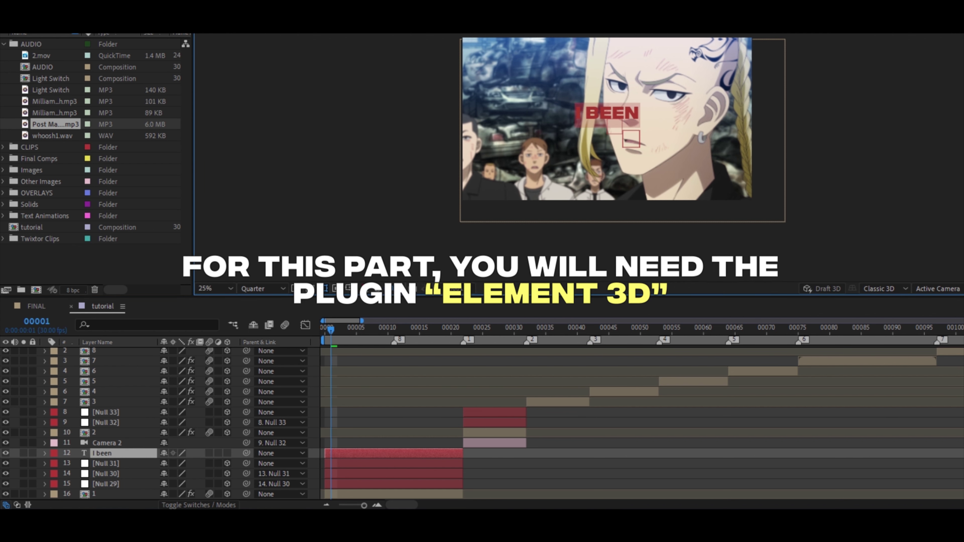
click(620, 287)
click(882, 265)
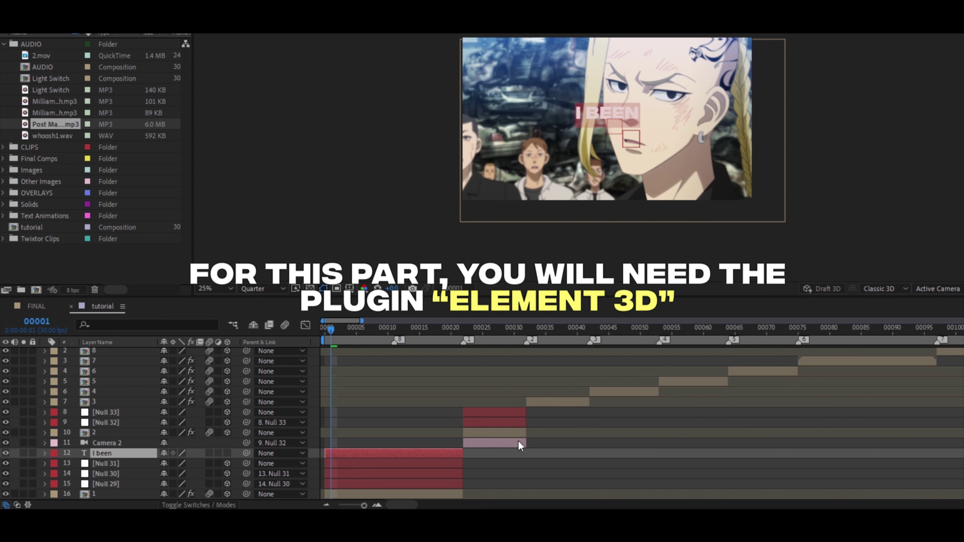
click(320, 330)
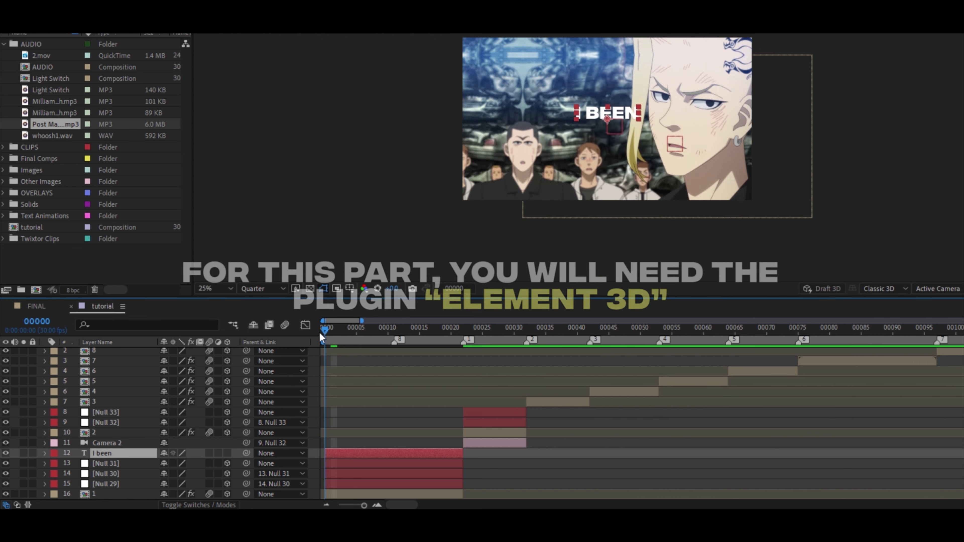
Create a composition-sized black solid named 'i been element'.
right_click(314, 457)
mouse_move(348, 326)
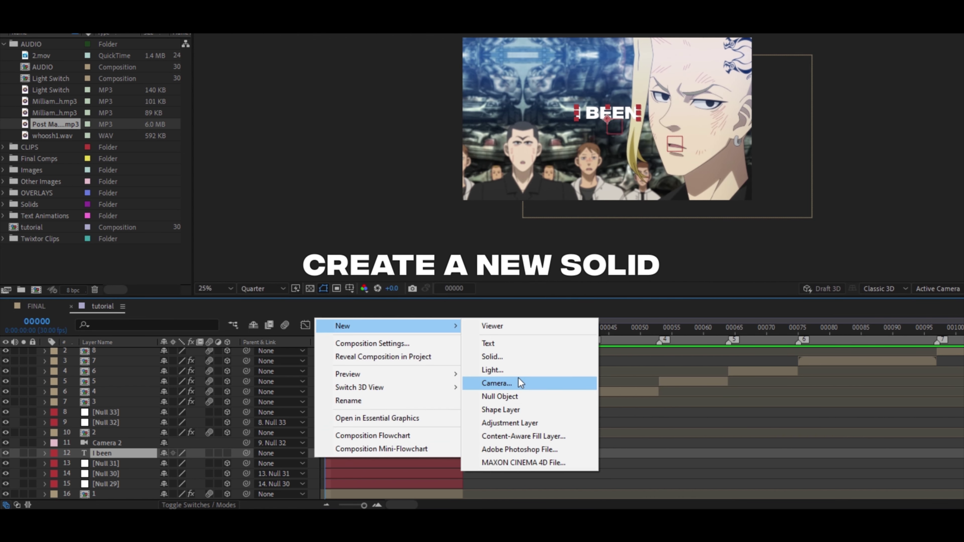
click(498, 357)
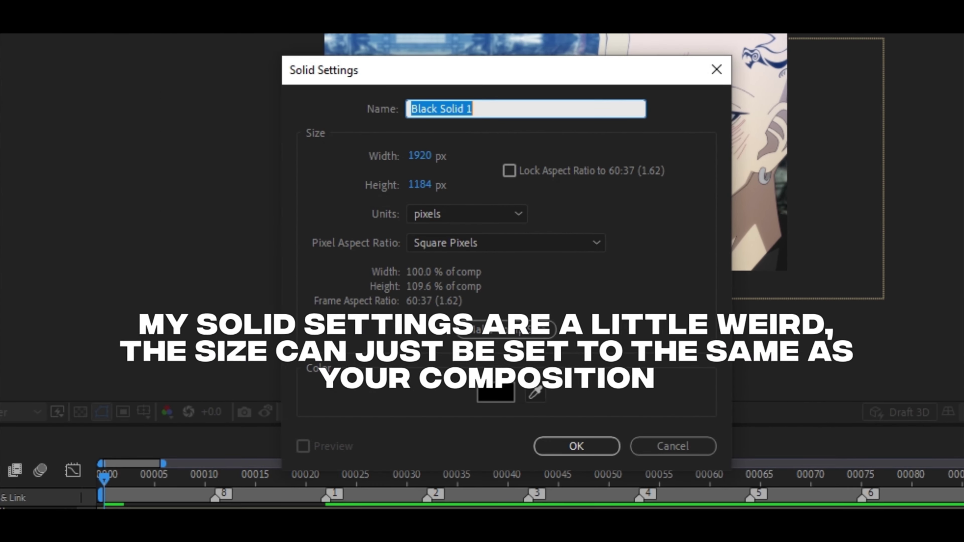
text(i beene l)
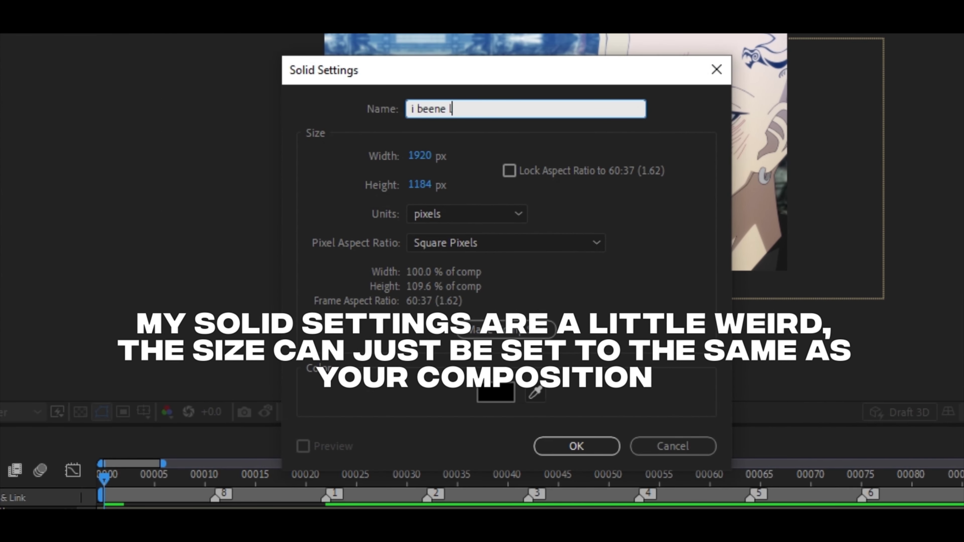
key(BackSpace)
key(BackSpace)
key(BackSpace)
text(elele)
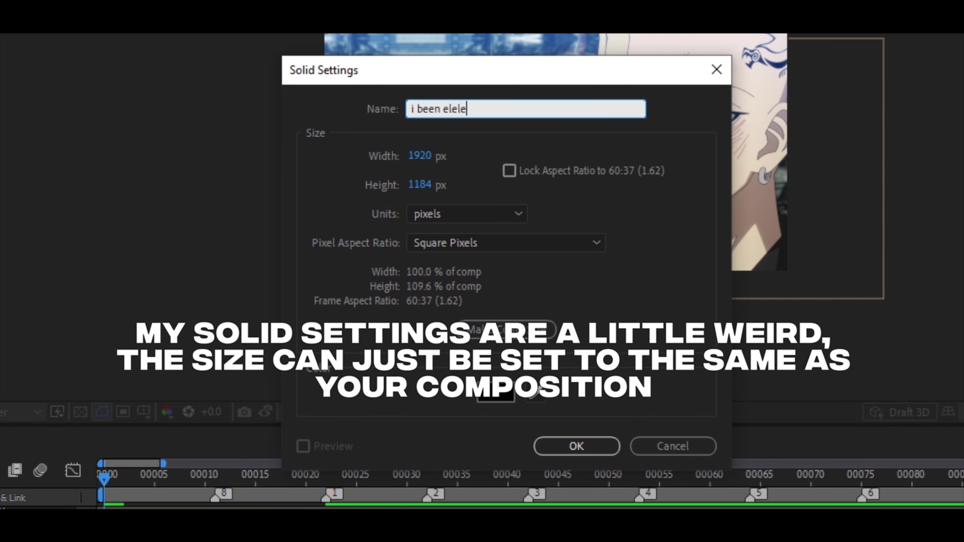
key(BackSpace)
key(BackSpace)
text(ment)
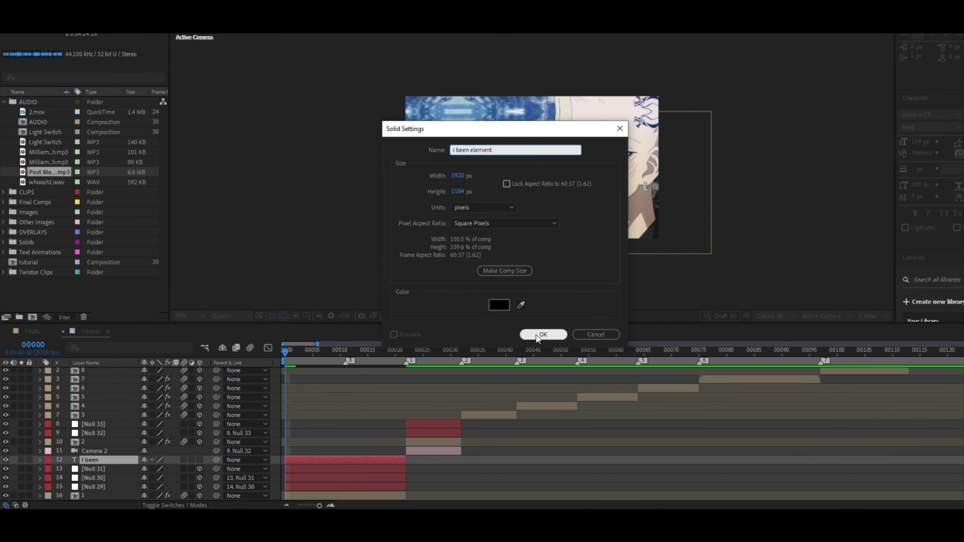
click(576, 446)
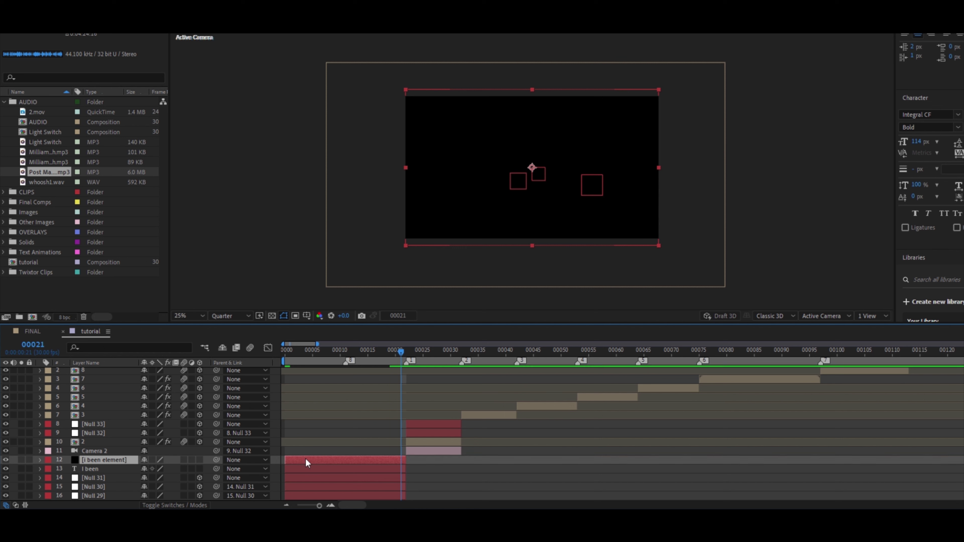
Apply the Element effect to the i been element solid from Effects & Presets.
key(ctrl+5)
click(938, 154)
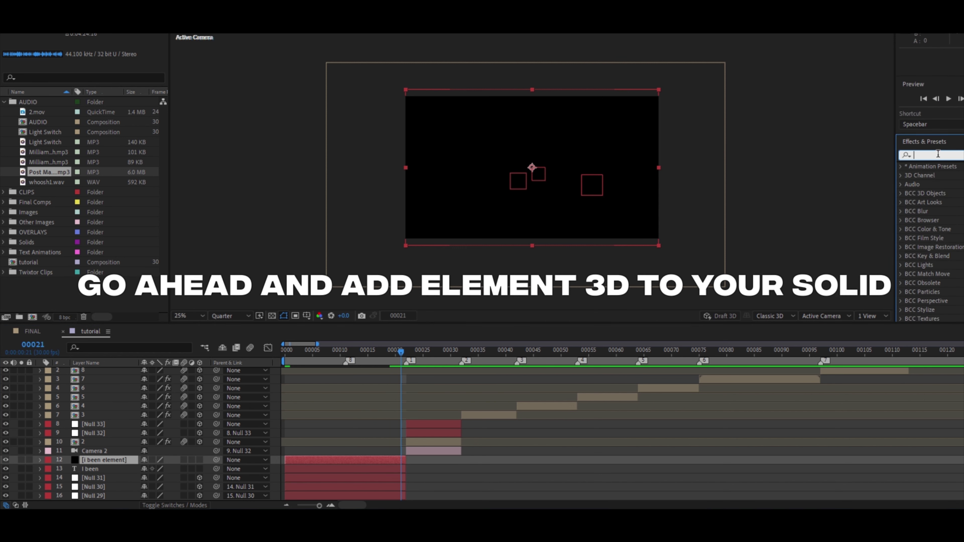
text(eleme)
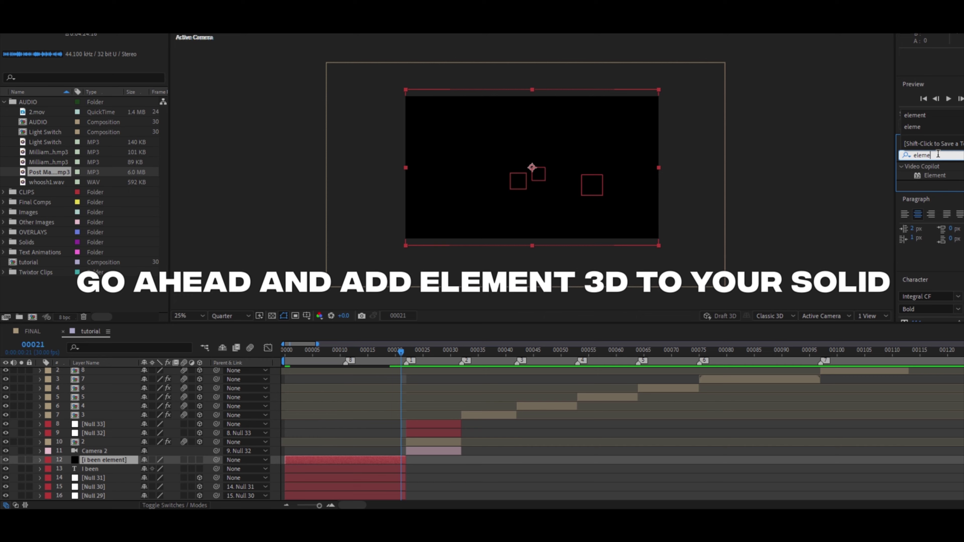
double_click(935, 175)
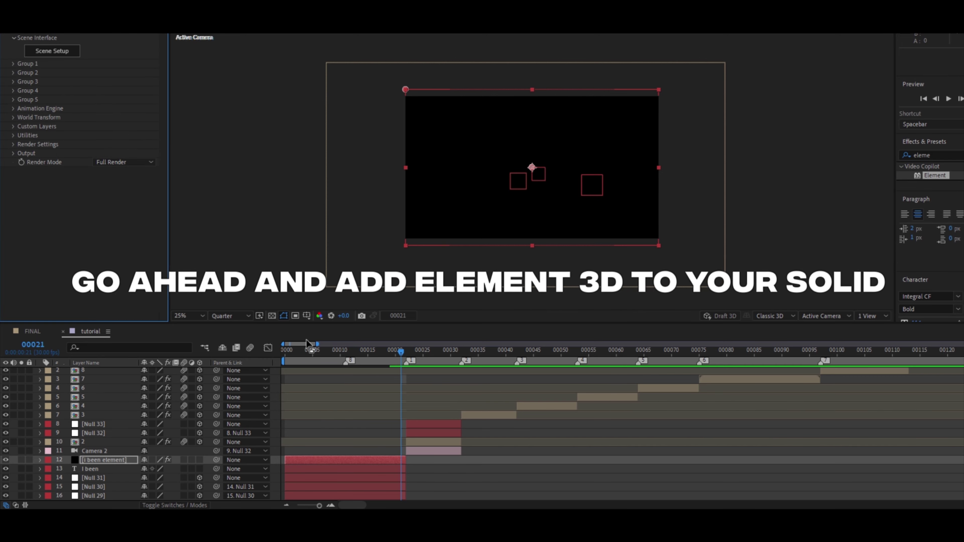
At the first frame, set Custom Text and Masks Path Layer 1 to the I been text layer.
click(287, 353)
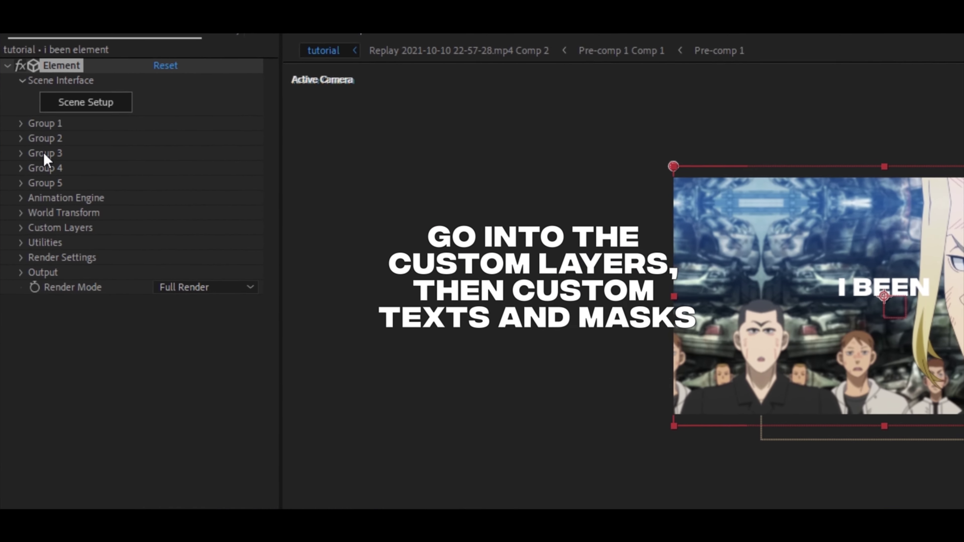
click(20, 228)
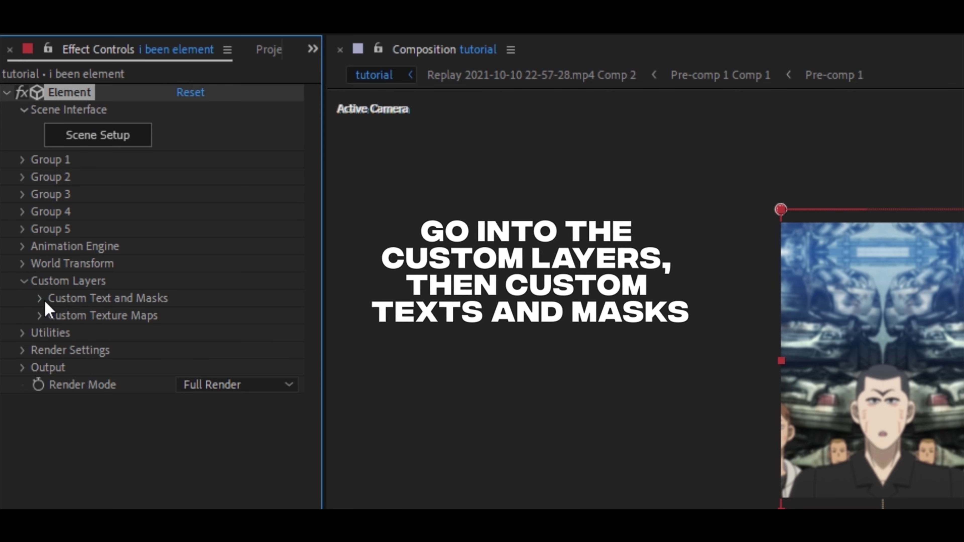
click(39, 298)
click(205, 147)
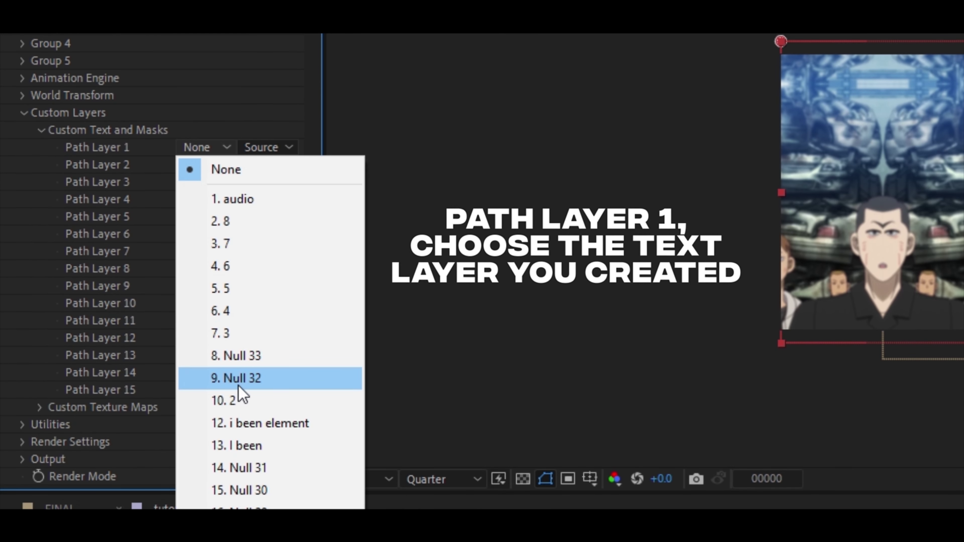
click(251, 448)
scroll(114, 228, up, 5)
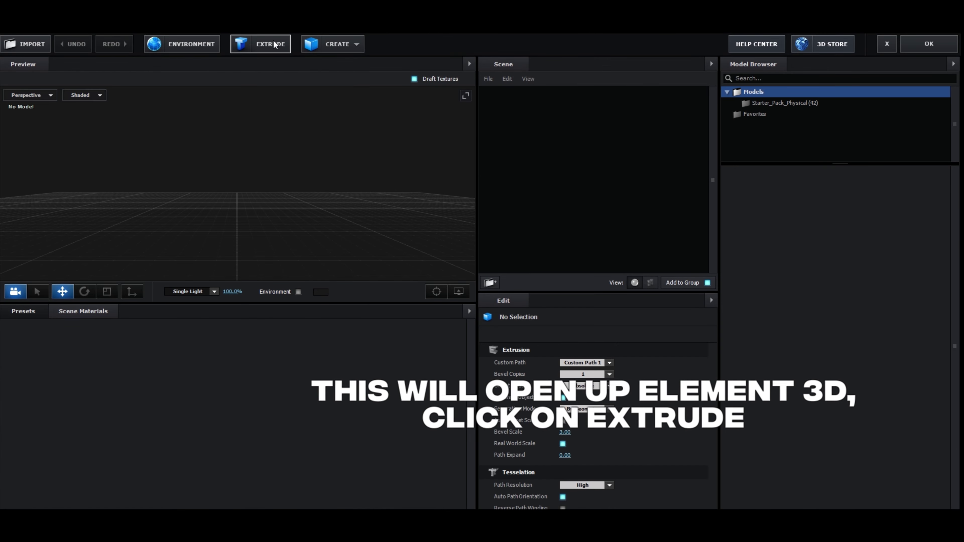
Extrude the I BEEN text and give it the Pro_Shaders brushed_metal material.
click(275, 44)
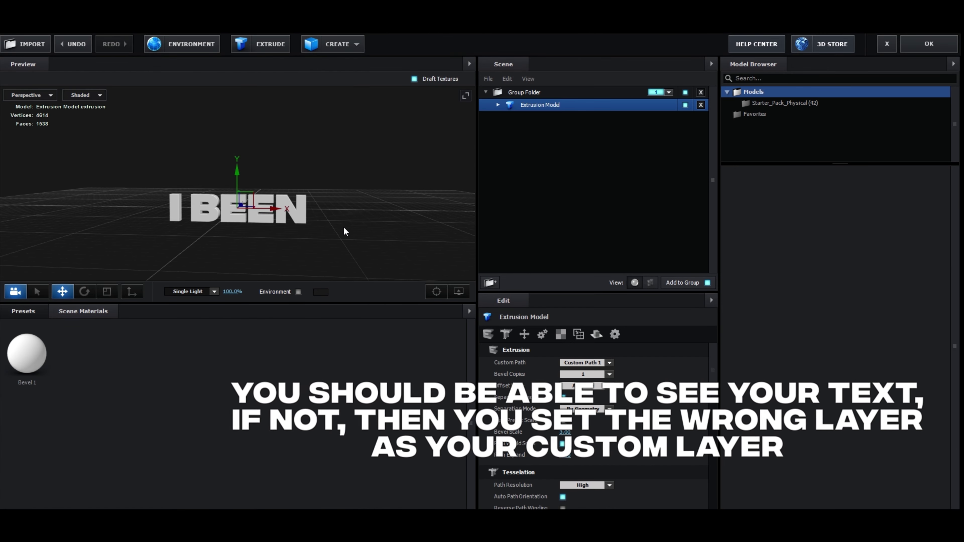
drag(344, 228, 332, 231)
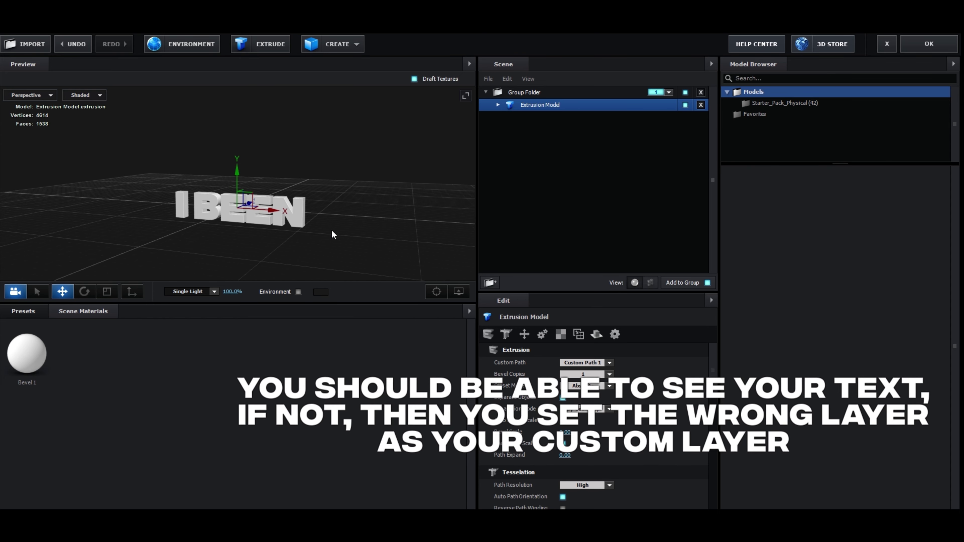
click(26, 311)
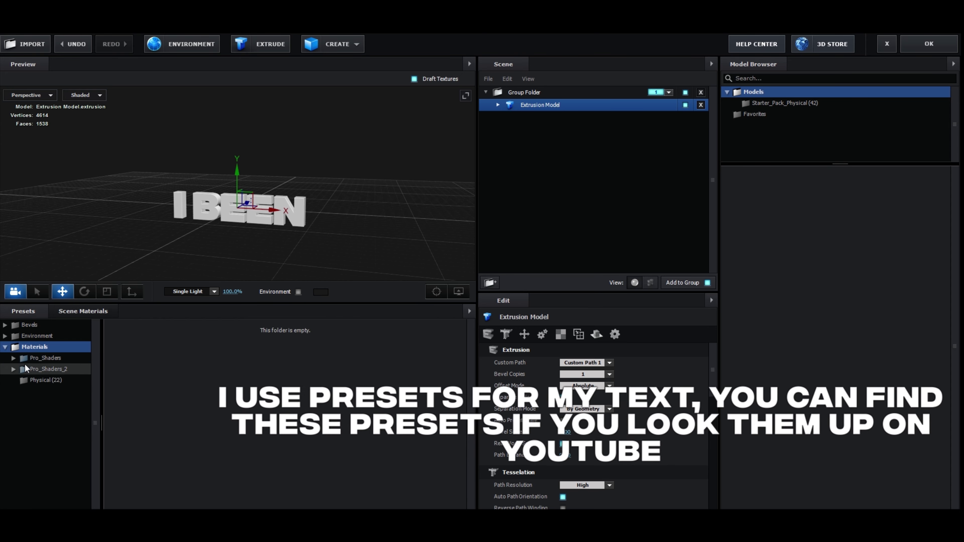
double_click(50, 359)
click(54, 400)
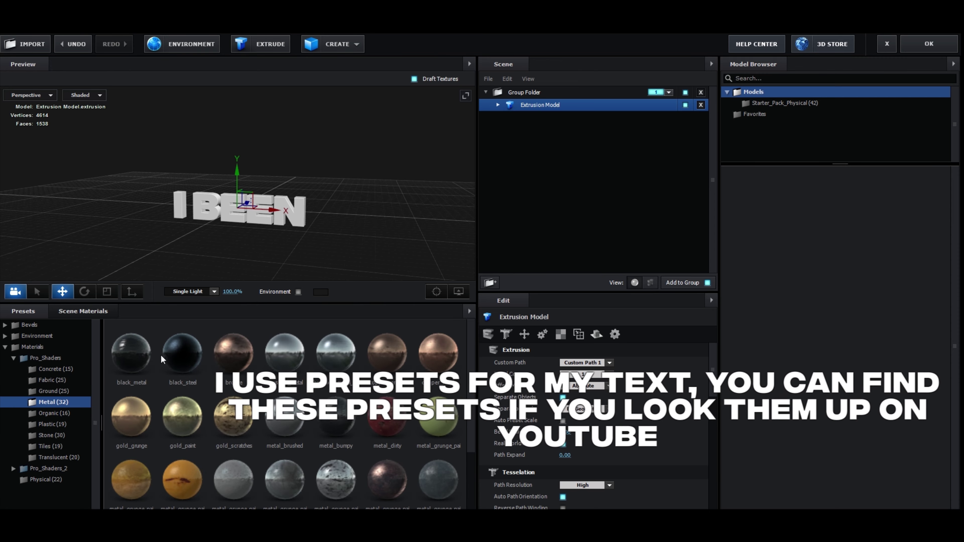
double_click(51, 469)
click(86, 420)
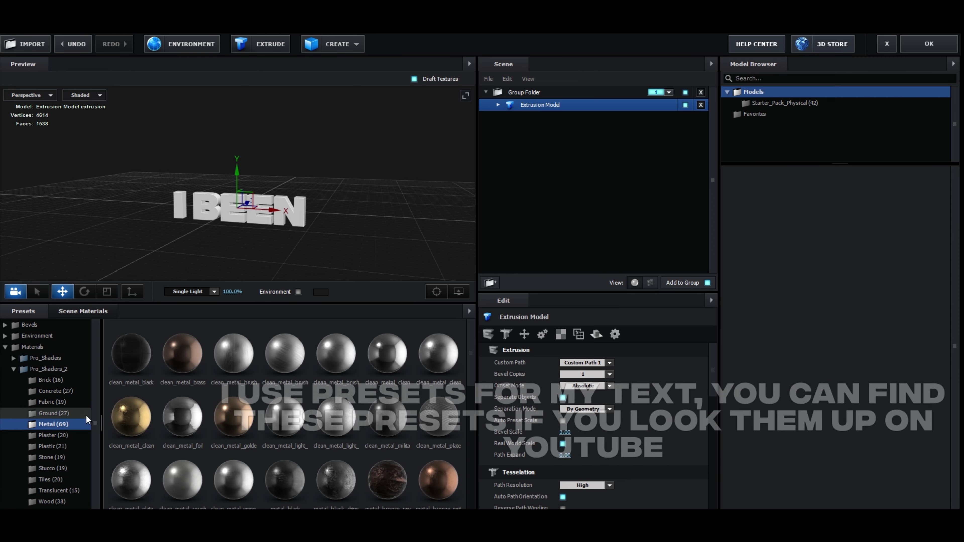
click(131, 355)
double_click(43, 359)
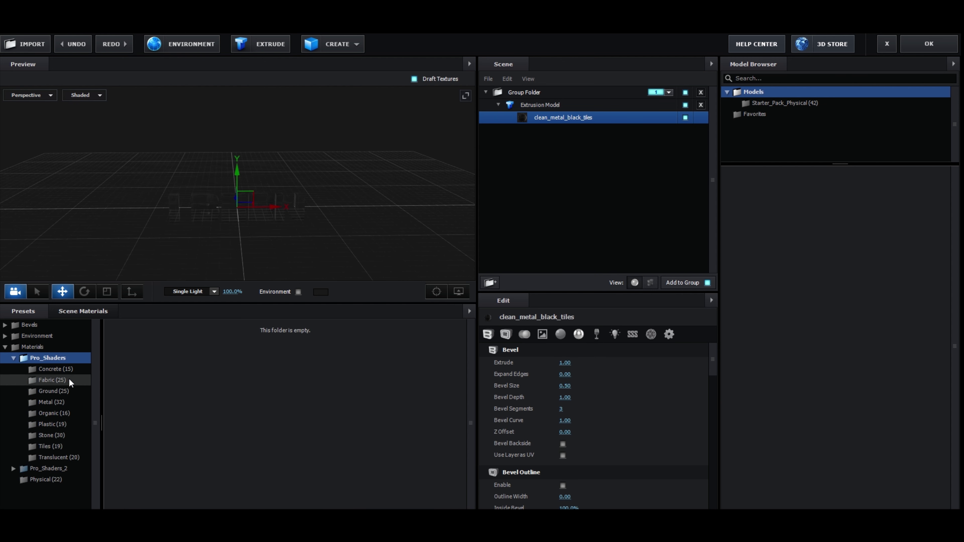
click(75, 401)
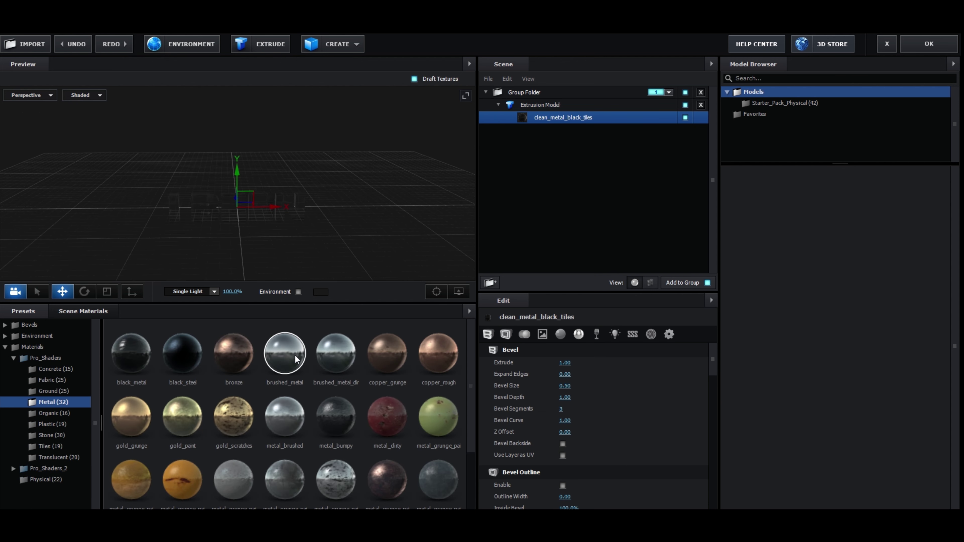
click(283, 365)
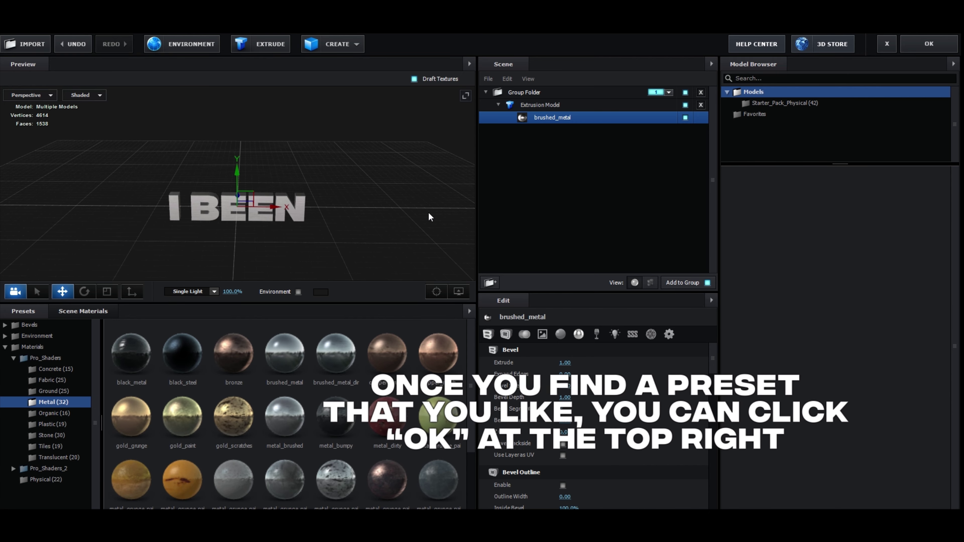
Raise the environment map brightness to 20% and apply the scene back to After Effects.
click(192, 45)
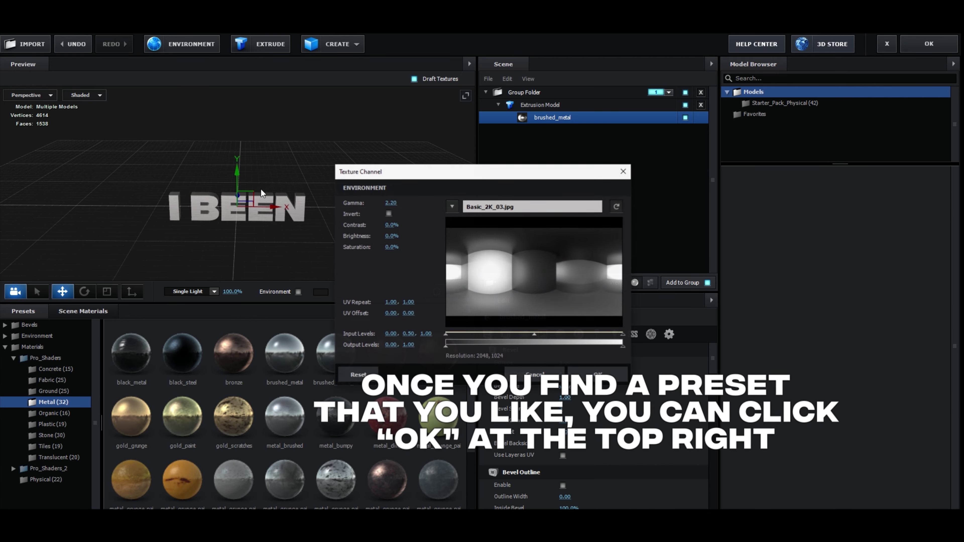
drag(388, 236, 424, 254)
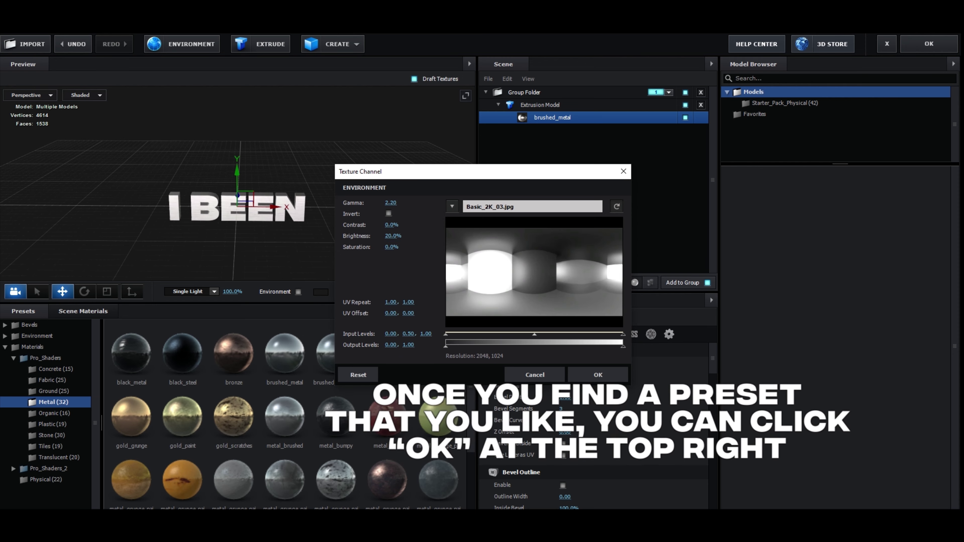
click(598, 375)
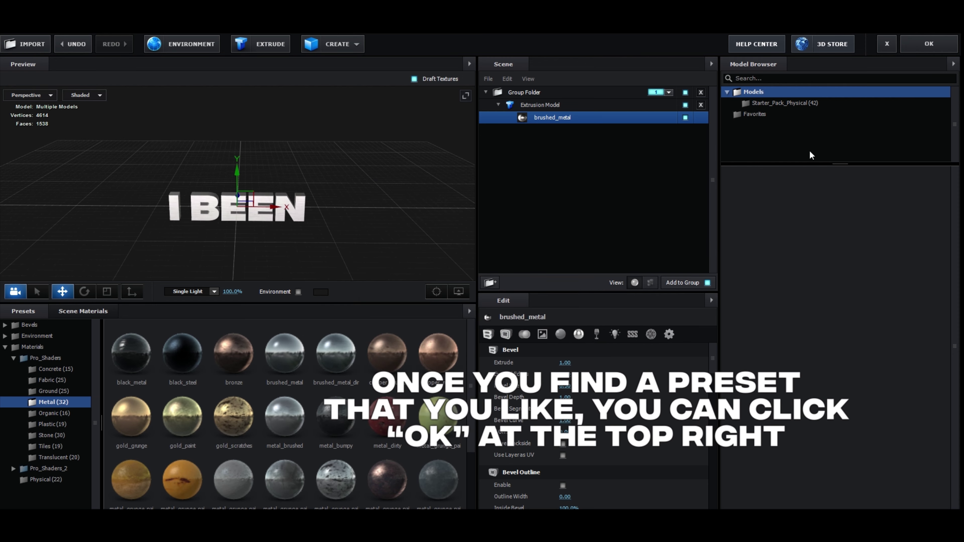
click(929, 44)
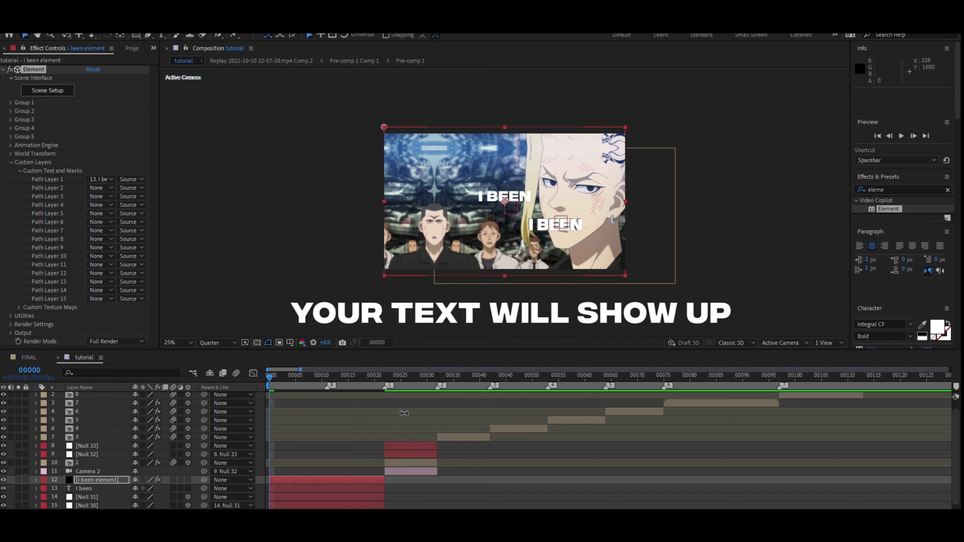
Turn on the 3D Layer switch for i been element, checking the text near frame 10.
click(86, 488)
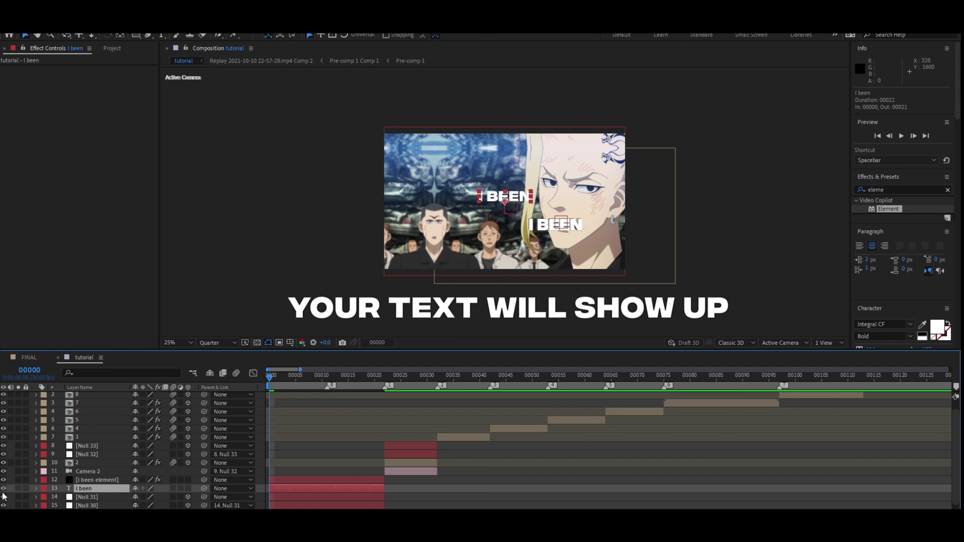
click(113, 480)
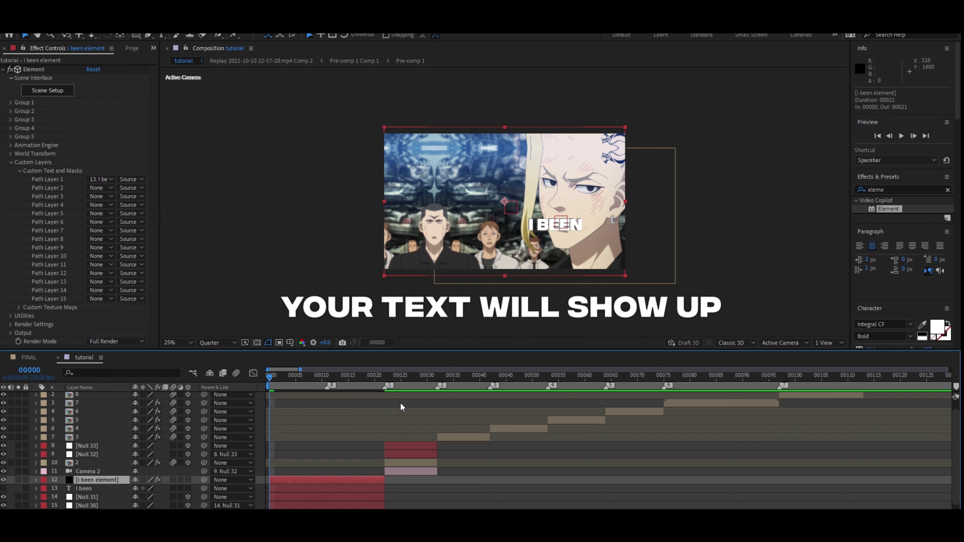
drag(349, 381, 321, 381)
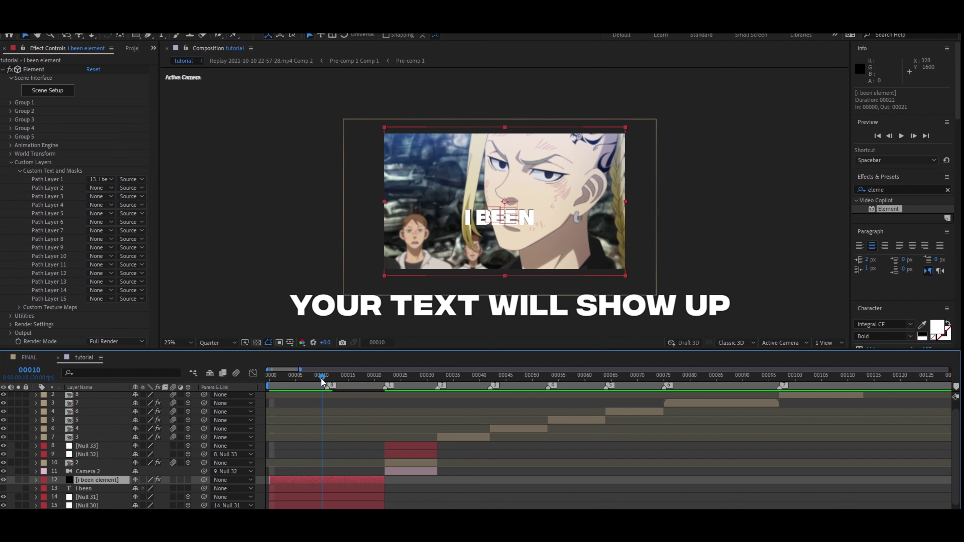
click(188, 480)
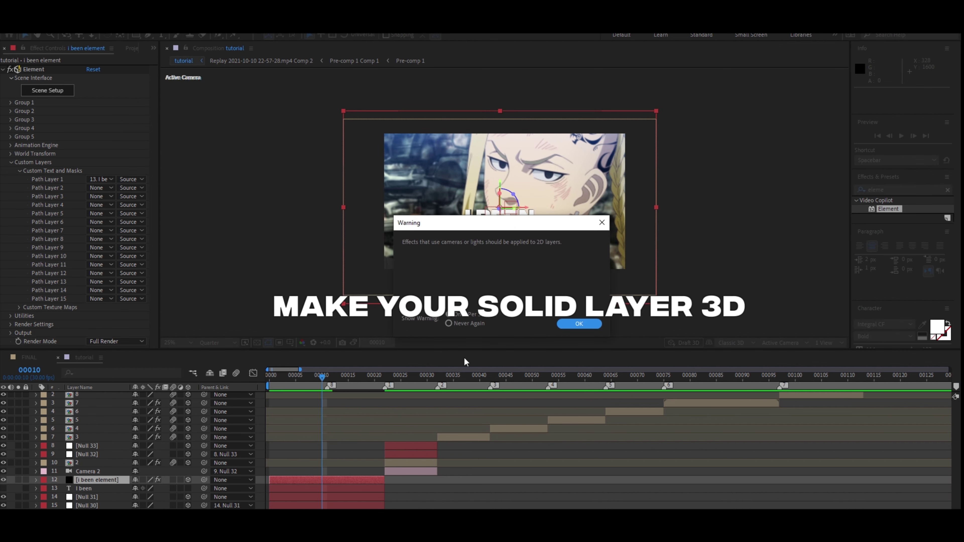
mouse_move(322, 377)
mouse_down()
mouse_move(296, 380)
mouse_move(319, 383)
mouse_up()
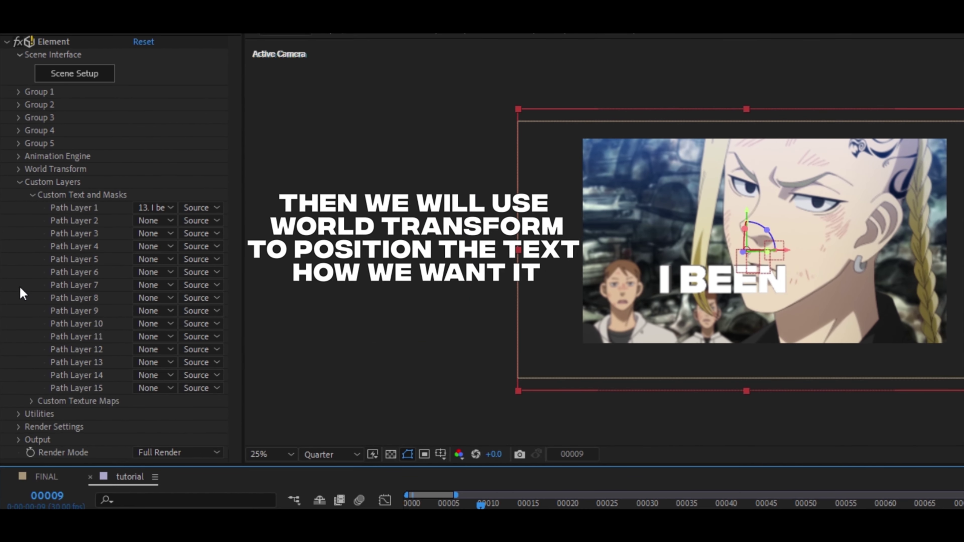
Under World Transform, set World Position Z to -250 and XY to 272, -88.
click(20, 182)
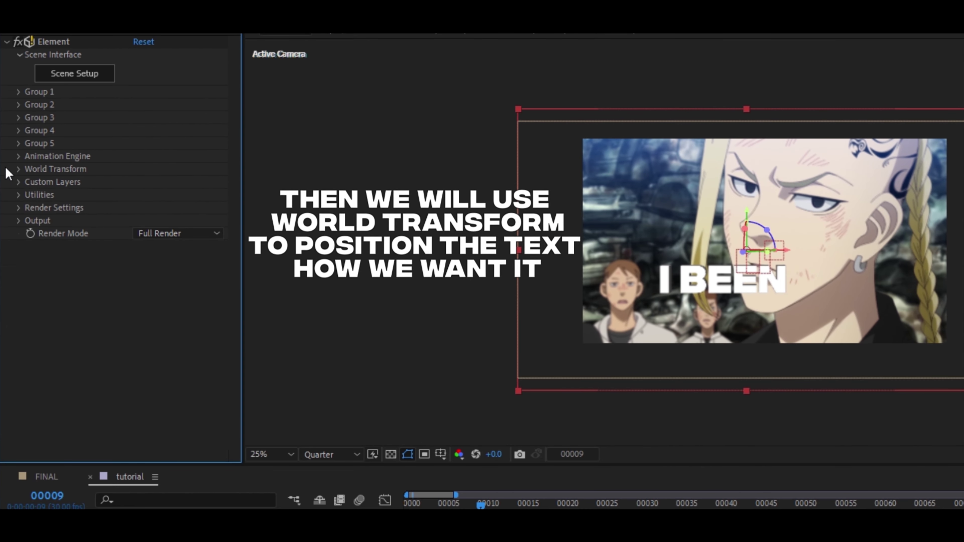
click(20, 169)
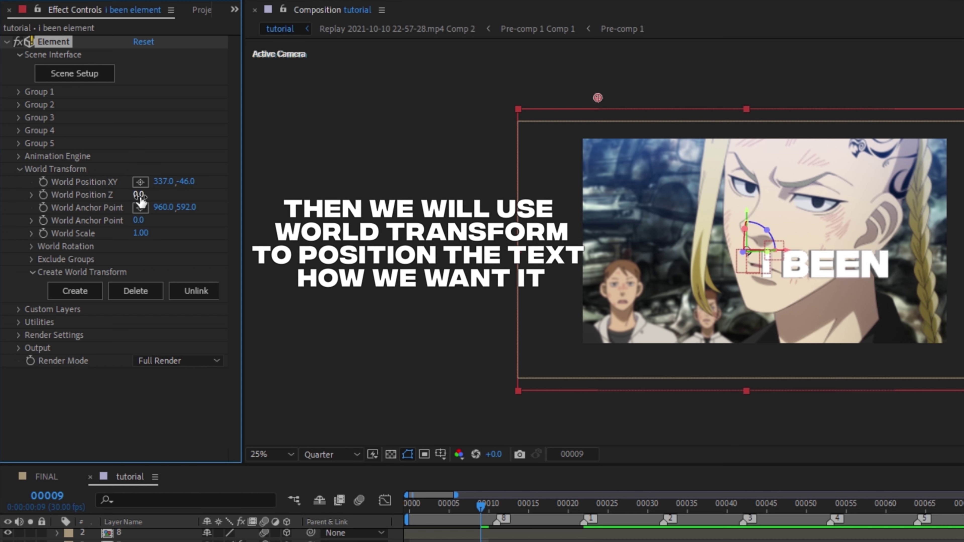
drag(172, 195, 125, 201)
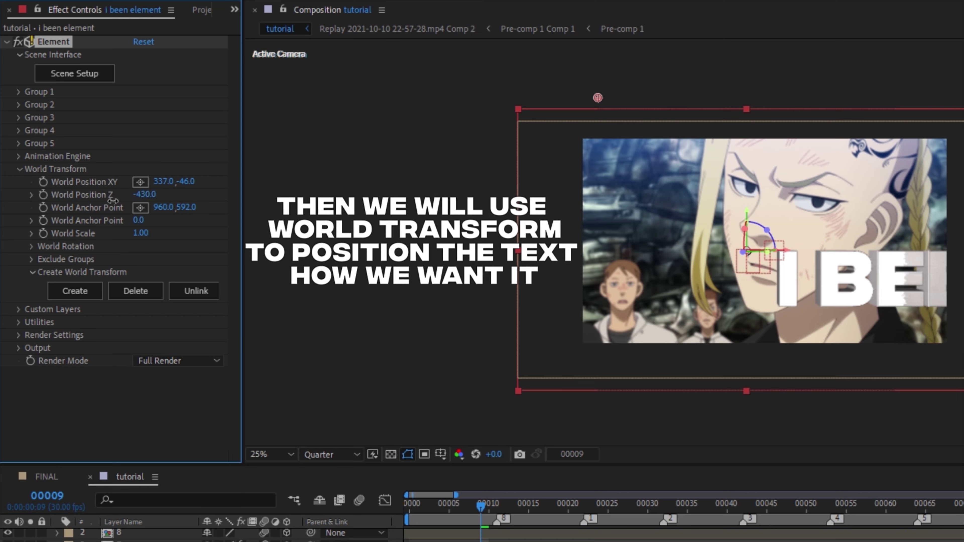
drag(160, 183, 117, 187)
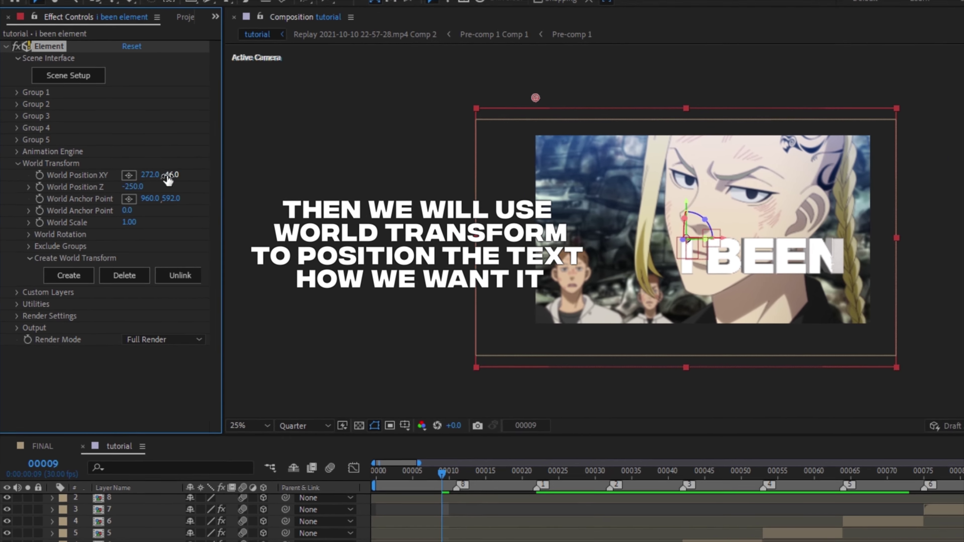
drag(184, 182, 150, 186)
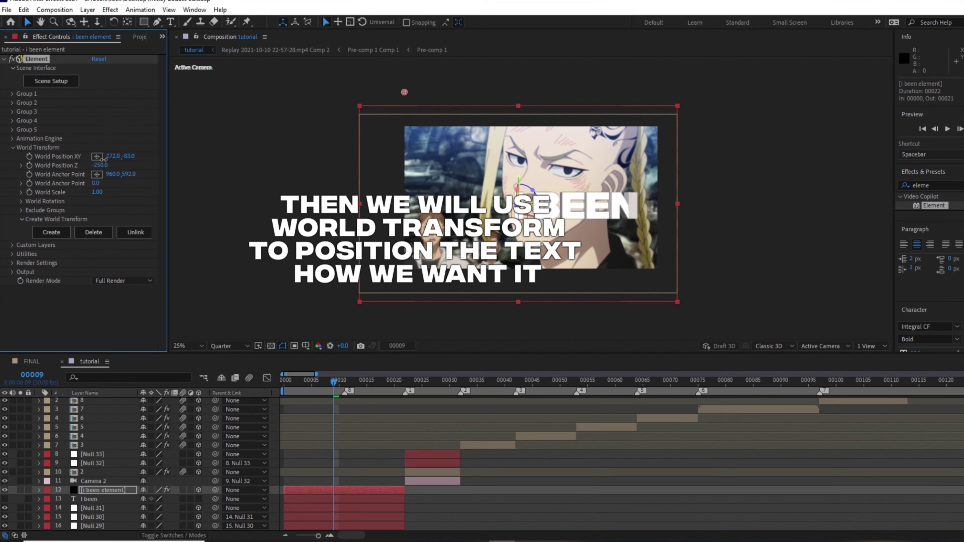
Preview the composition from the start to check the repositioned I BEEN text.
mouse_move(287, 385)
mouse_down()
mouse_move(364, 384)
mouse_move(292, 383)
mouse_up()
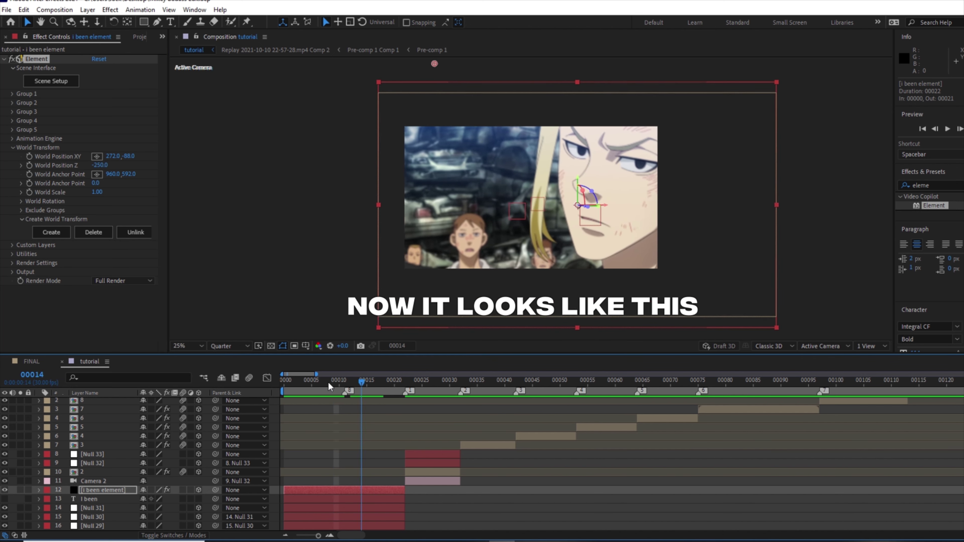
key(space)
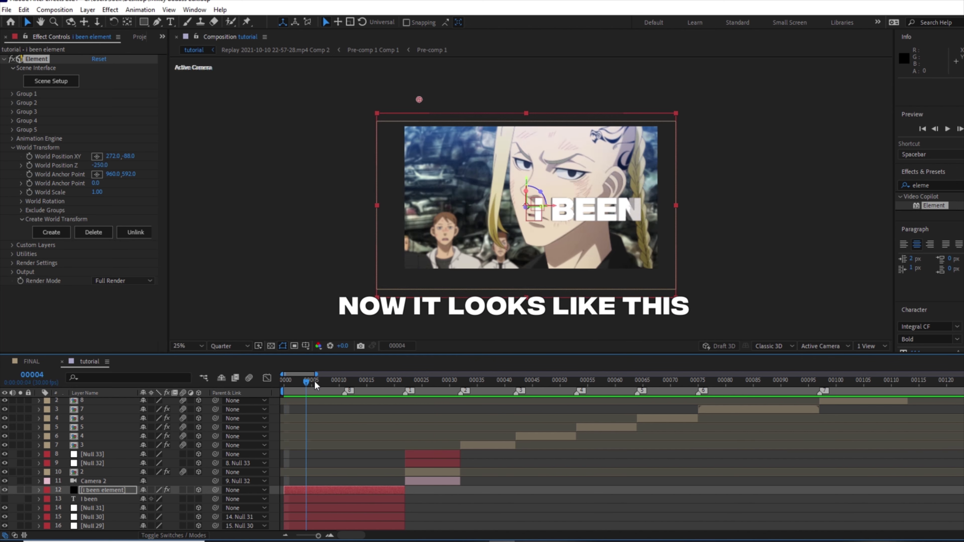
drag(291, 383, 368, 393)
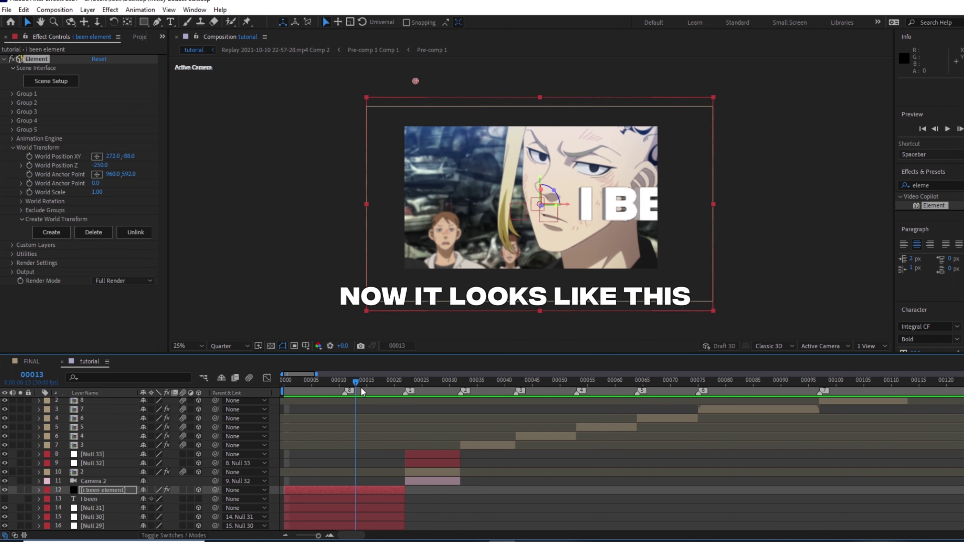
Add a new text layer reading 'in' ending at frame 21.
right_click(279, 493)
mouse_move(311, 376)
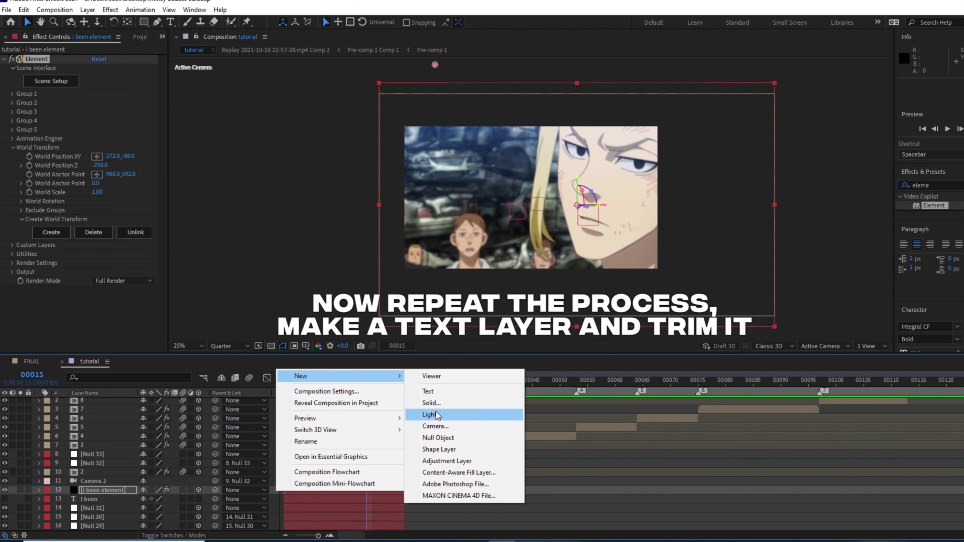
click(437, 391)
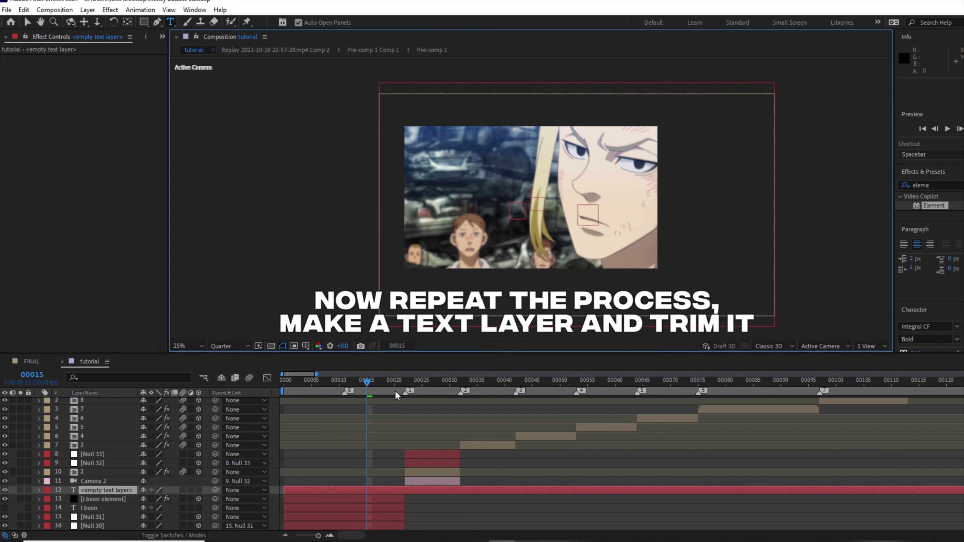
click(399, 384)
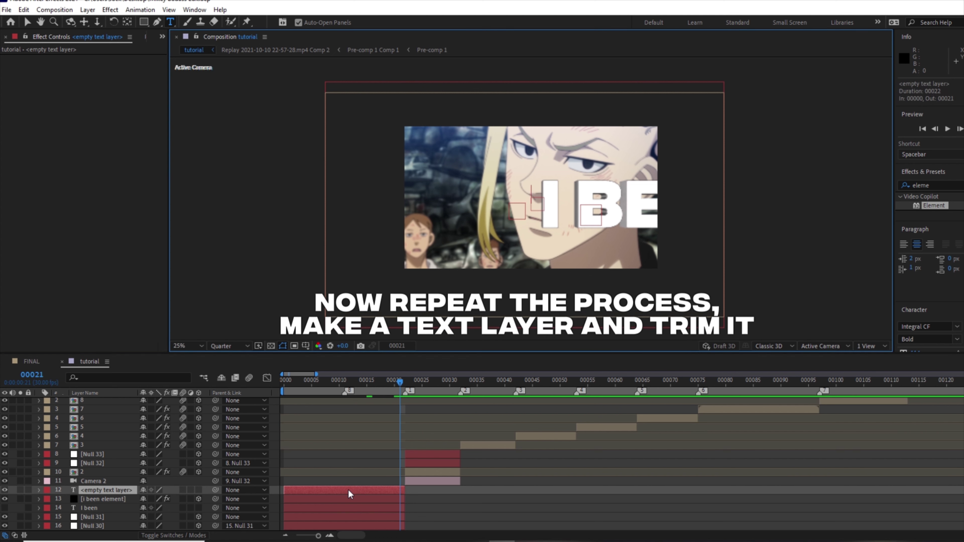
text(in the)
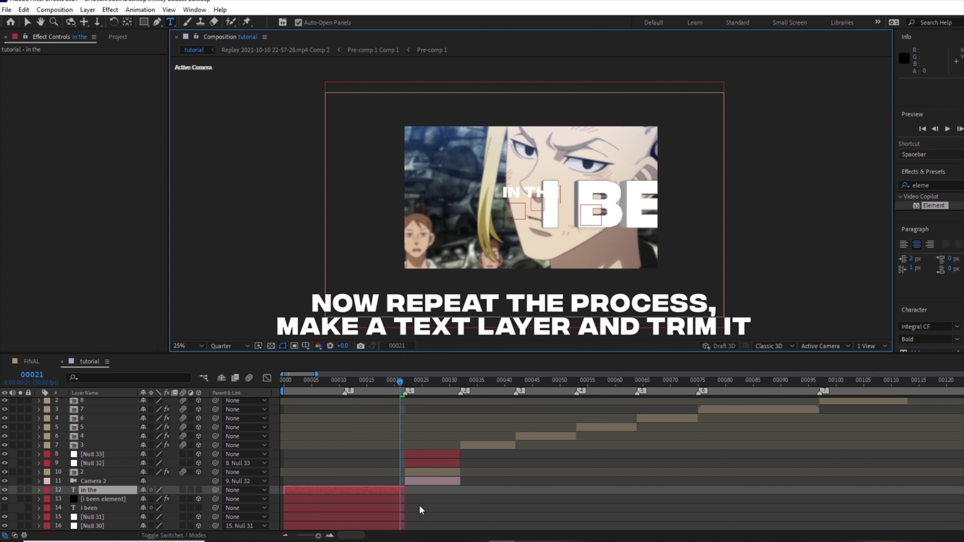
Start a new solid layer from the timeline's New menu.
click(286, 499)
right_click(289, 493)
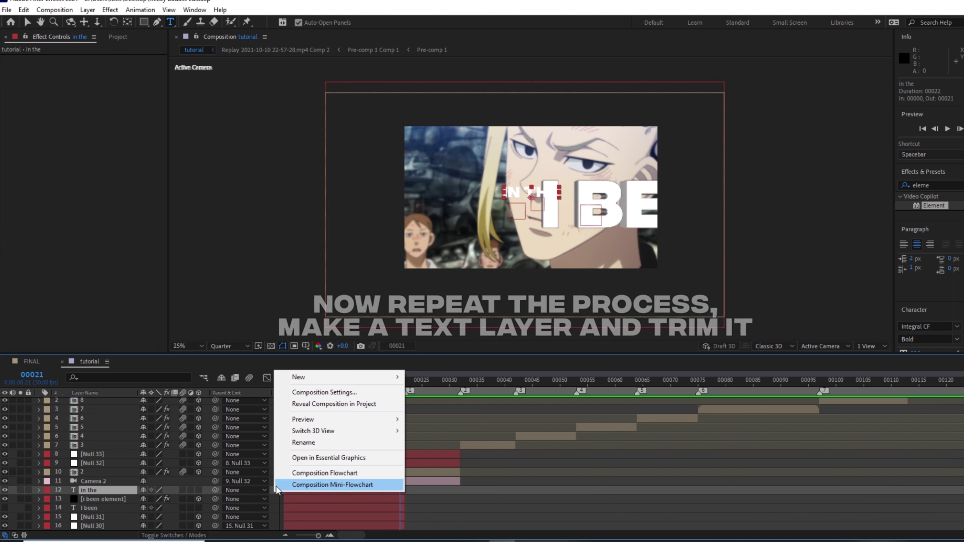
mouse_move(301, 378)
click(429, 404)
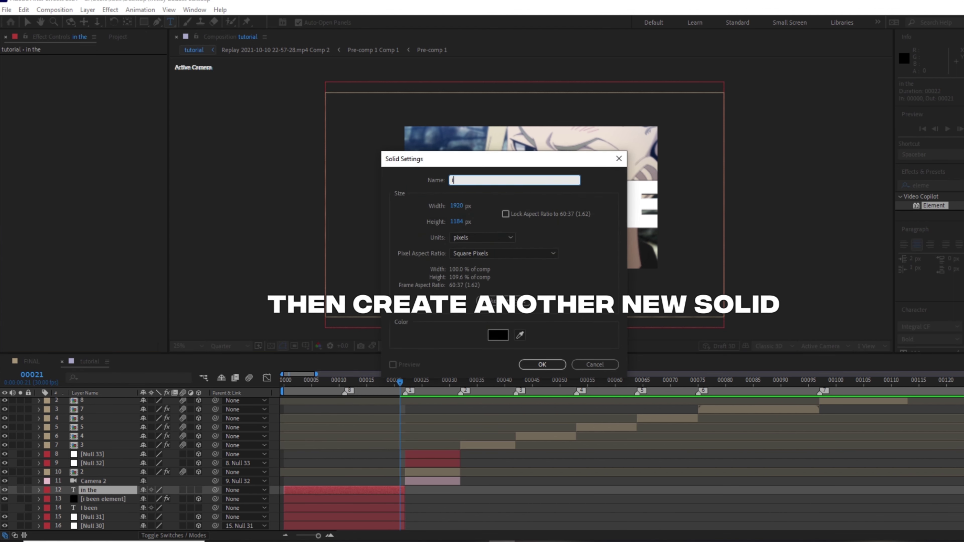
Name the solid 'in the element' and trim its end to frame 21.
text(in the elemen)
key(Return)
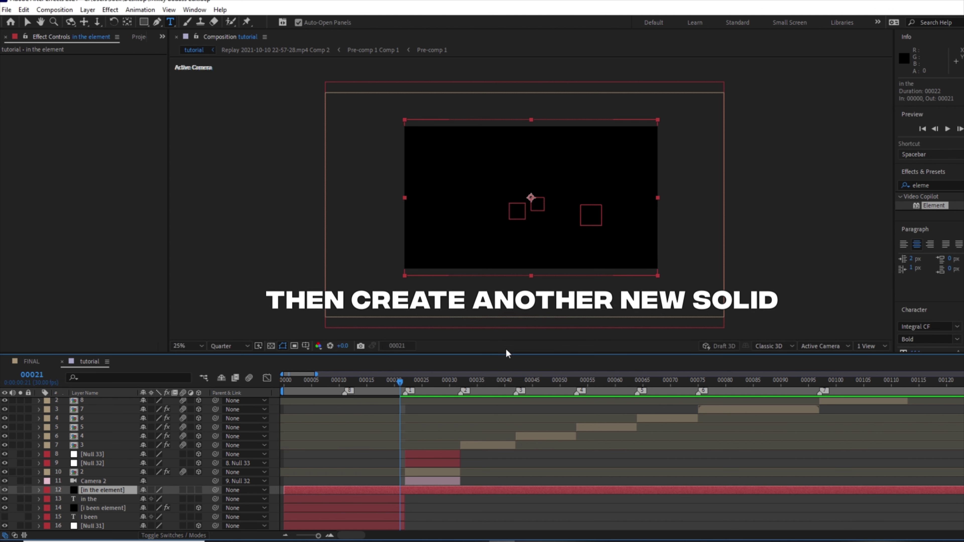
drag(390, 389, 400, 392)
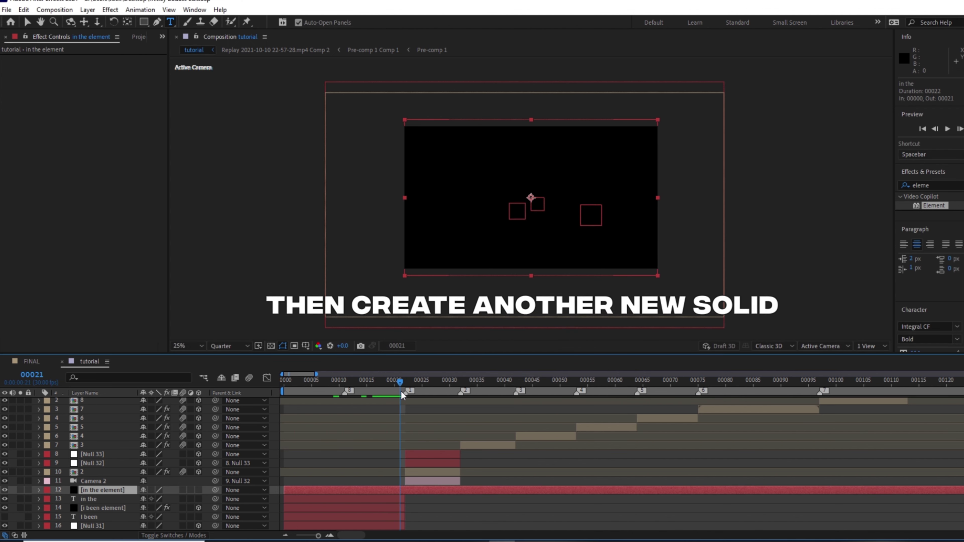
key(alt+bracketright)
Copy the Element effect from i been element and paste it onto in the element.
click(300, 507)
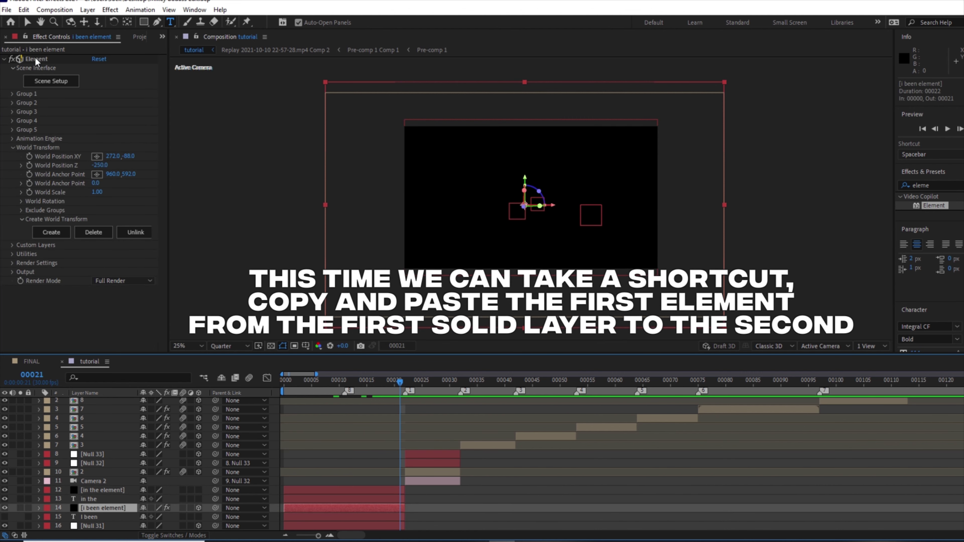
click(37, 58)
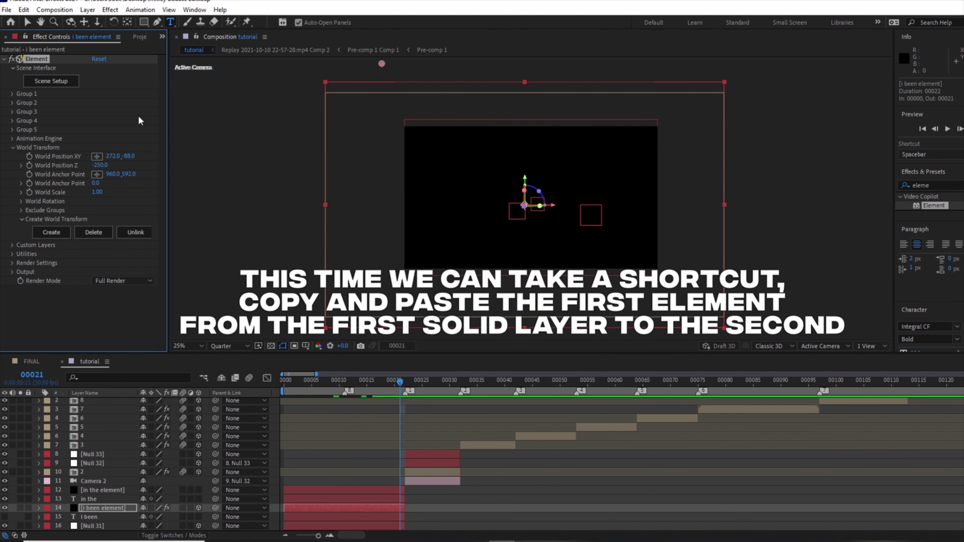
click(331, 490)
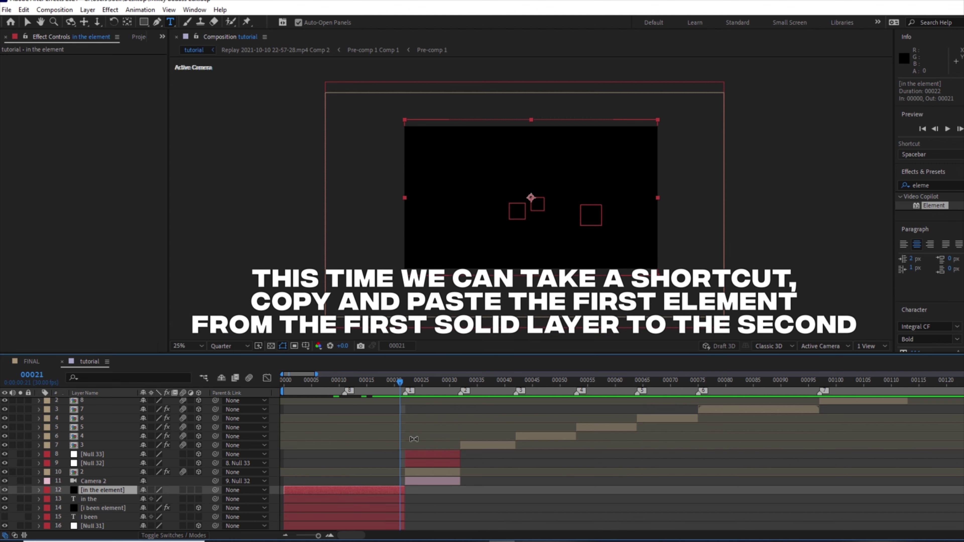
key(ctrl+v)
drag(304, 380, 295, 383)
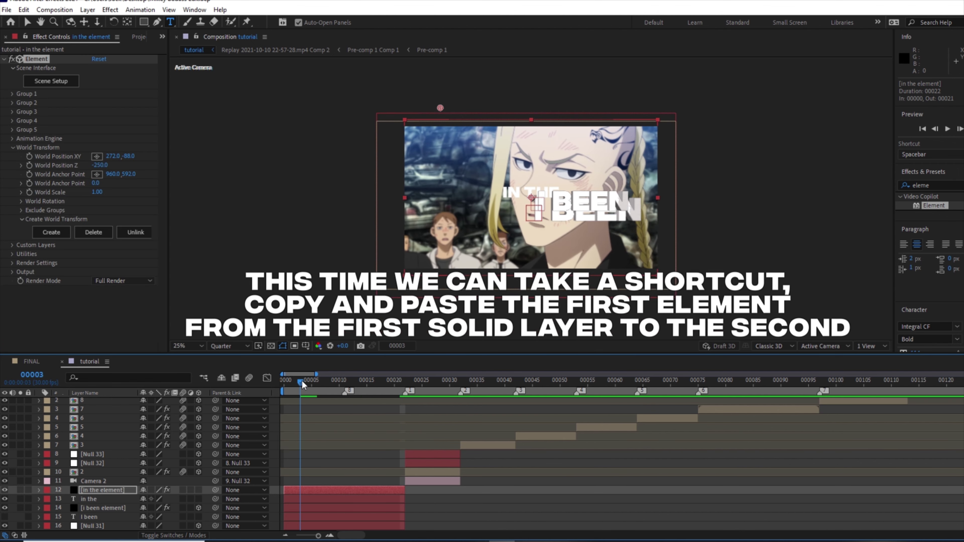
Set the new Element's Path Layer 1 to the 'in the' text layer and collapse the settings.
click(295, 500)
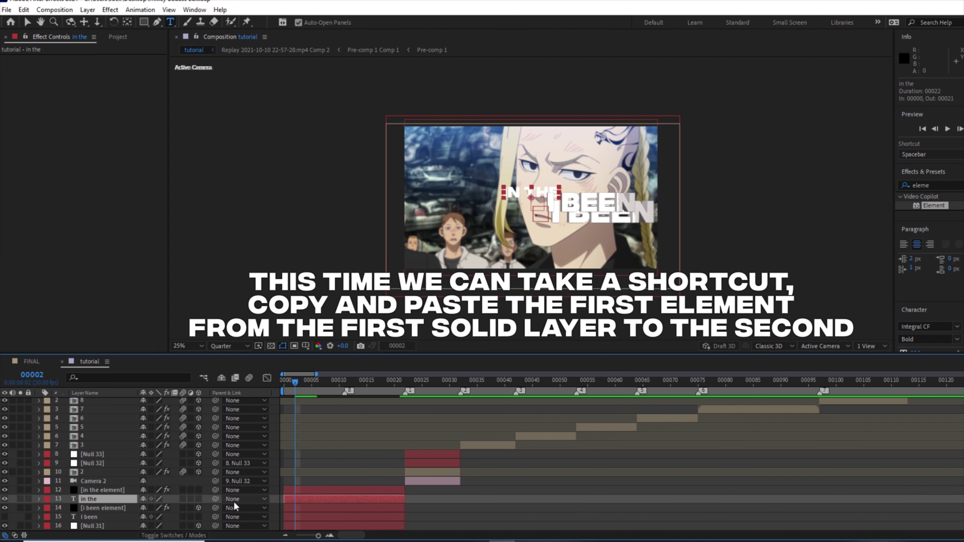
click(307, 490)
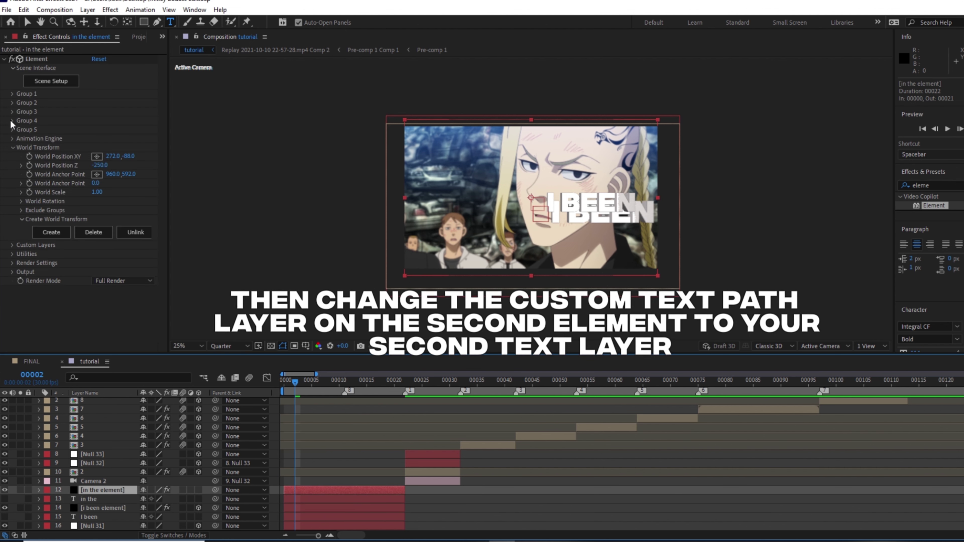
click(13, 148)
click(13, 157)
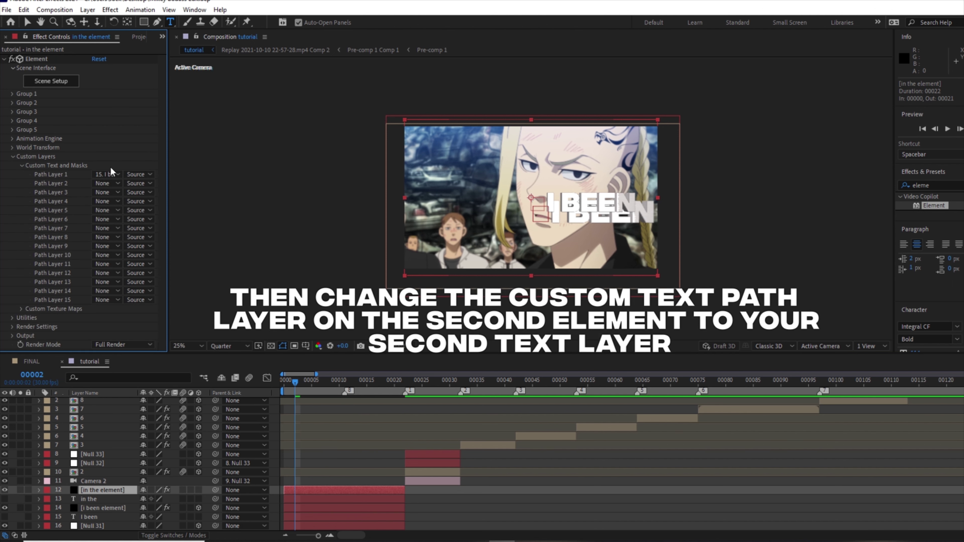
click(106, 174)
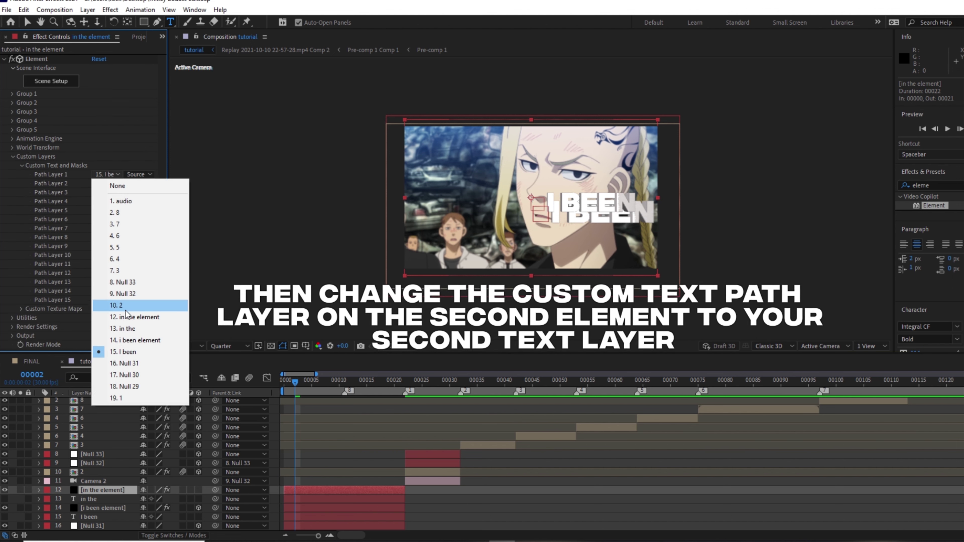
click(130, 329)
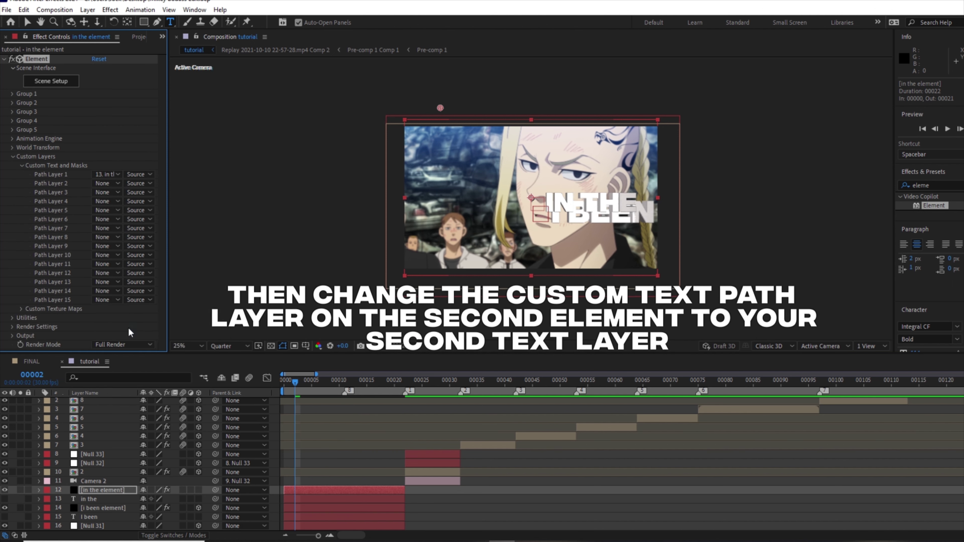
click(362, 482)
click(337, 492)
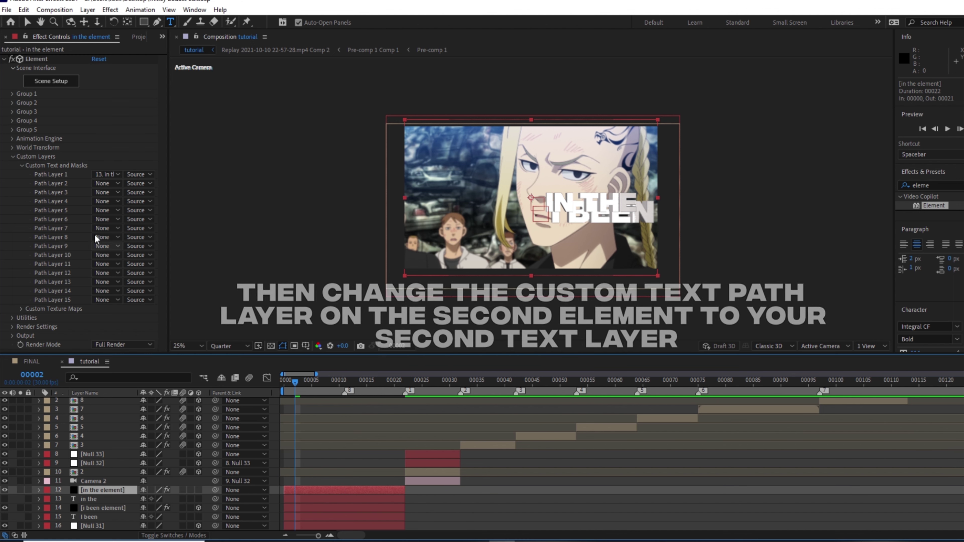
click(13, 157)
Move the IN THE text to World Position -356, -66 with Z -230, checking early frames.
click(13, 149)
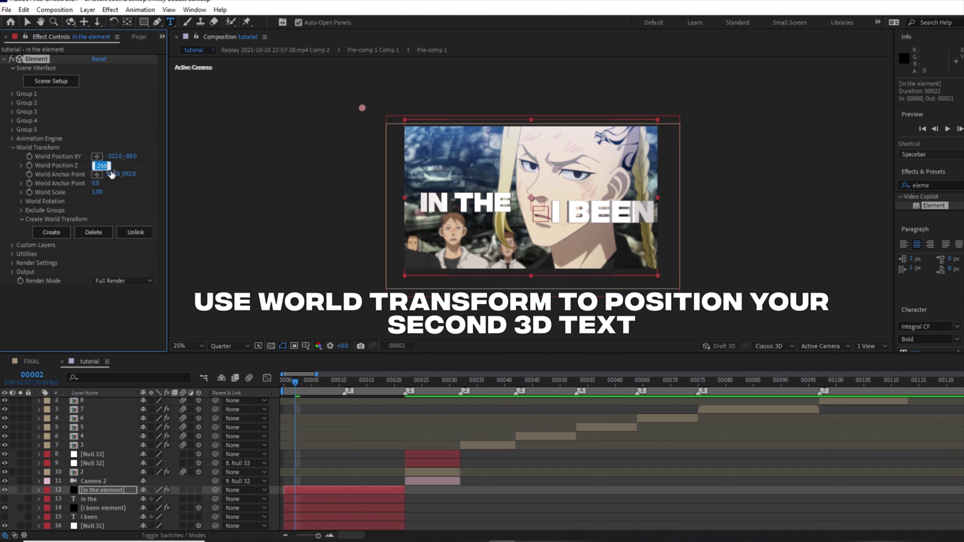
drag(295, 381, 347, 382)
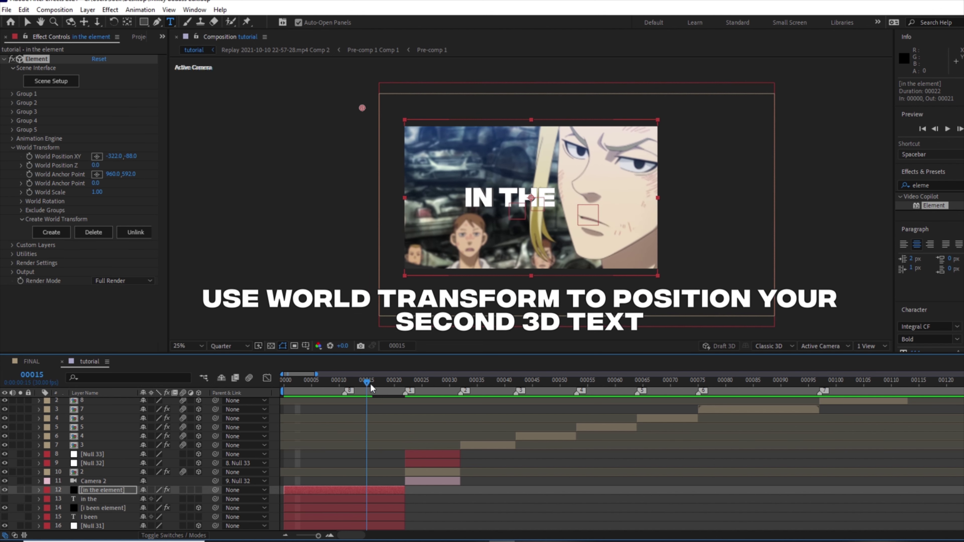
mouse_move(347, 382)
mouse_down()
mouse_move(261, 383)
mouse_move(379, 392)
mouse_move(365, 393)
mouse_up()
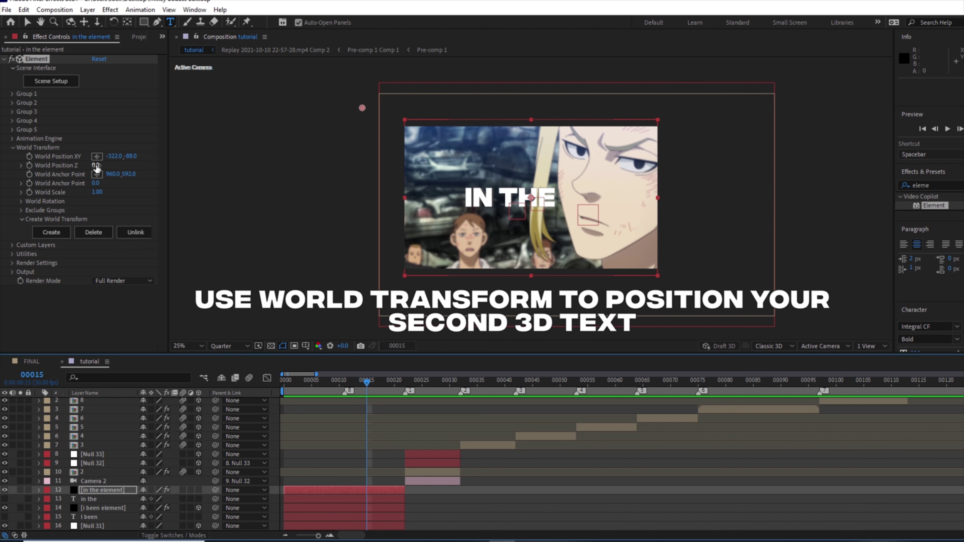
drag(114, 159, 86, 163)
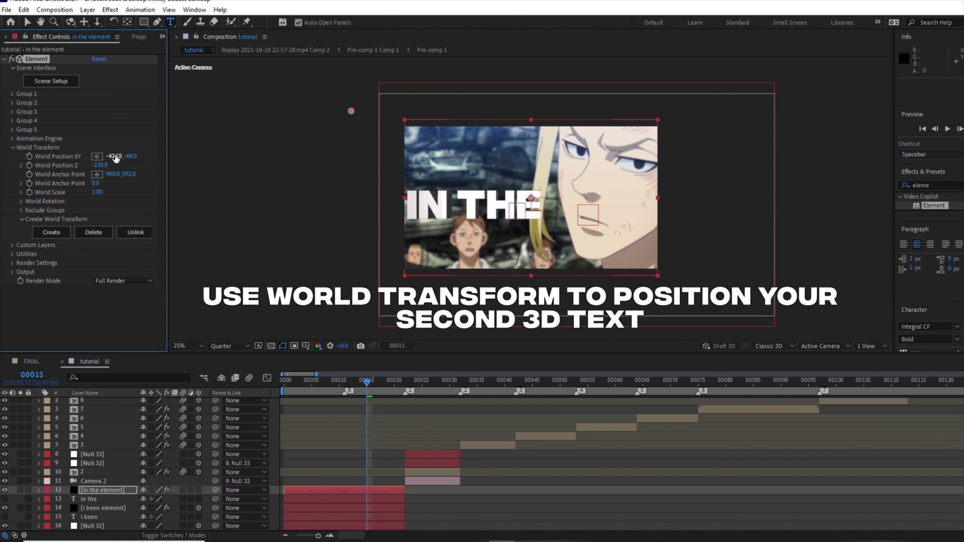
click(286, 381)
key(space)
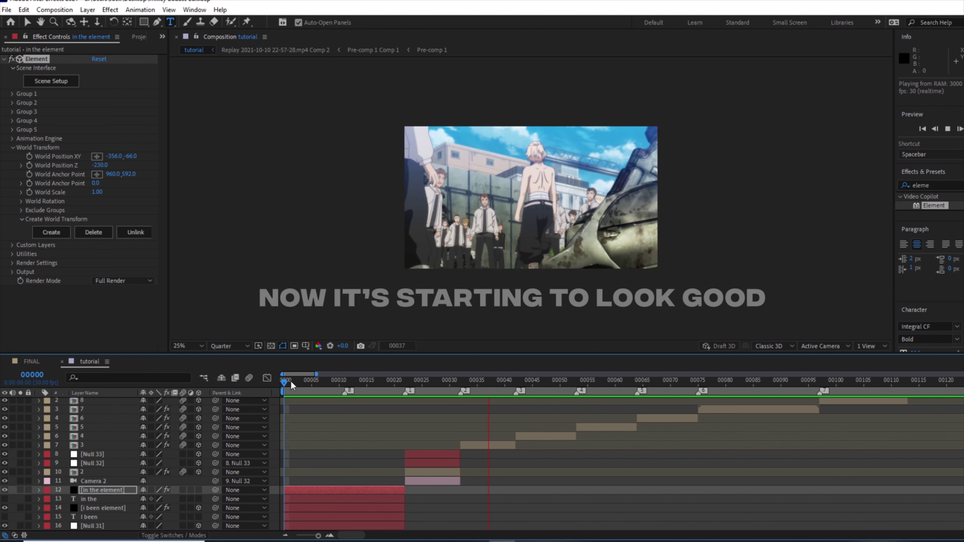
mouse_move(291, 381)
mouse_down()
mouse_move(327, 384)
mouse_move(283, 382)
mouse_up()
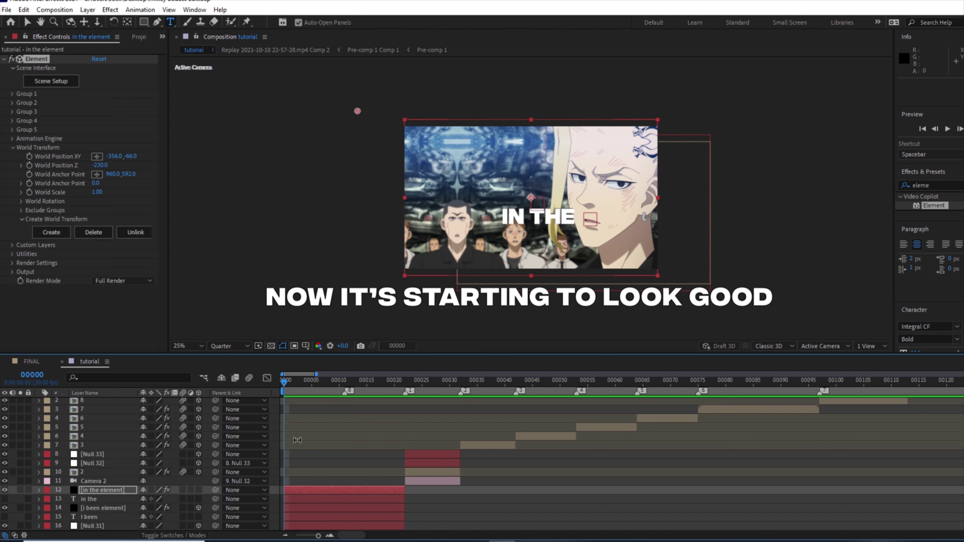
scroll(317, 466, down, 2)
key(ctrl+shift+a)
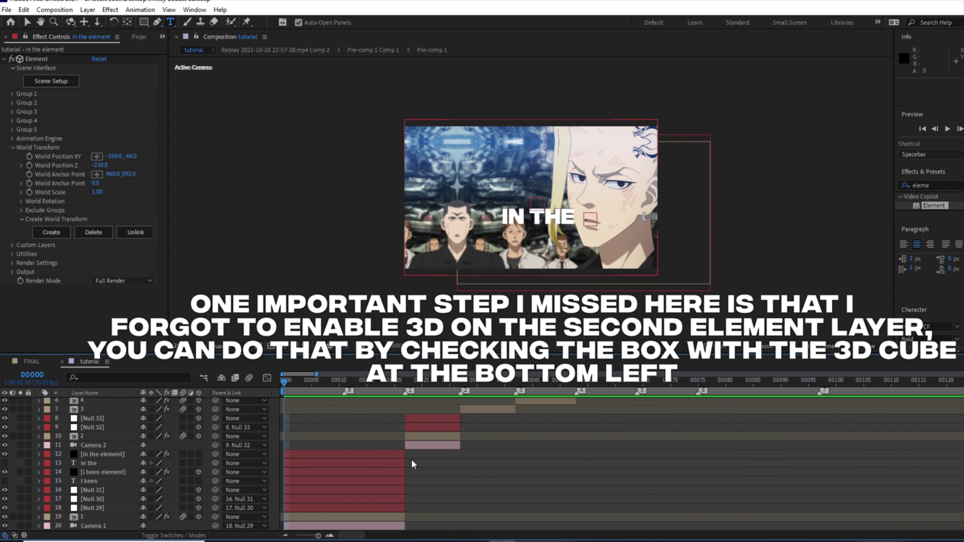
drag(300, 383, 328, 382)
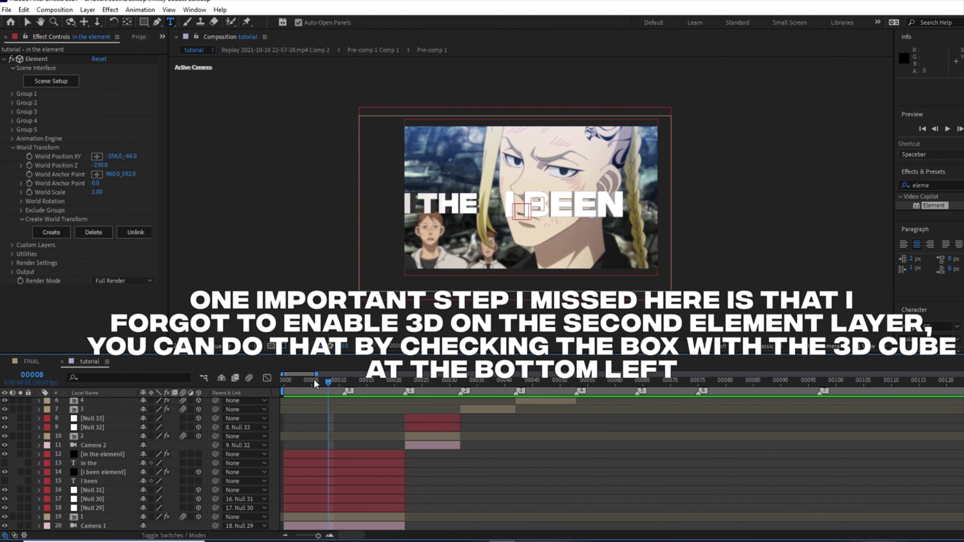
mouse_move(314, 380)
mouse_down()
mouse_move(281, 383)
mouse_move(289, 382)
mouse_up()
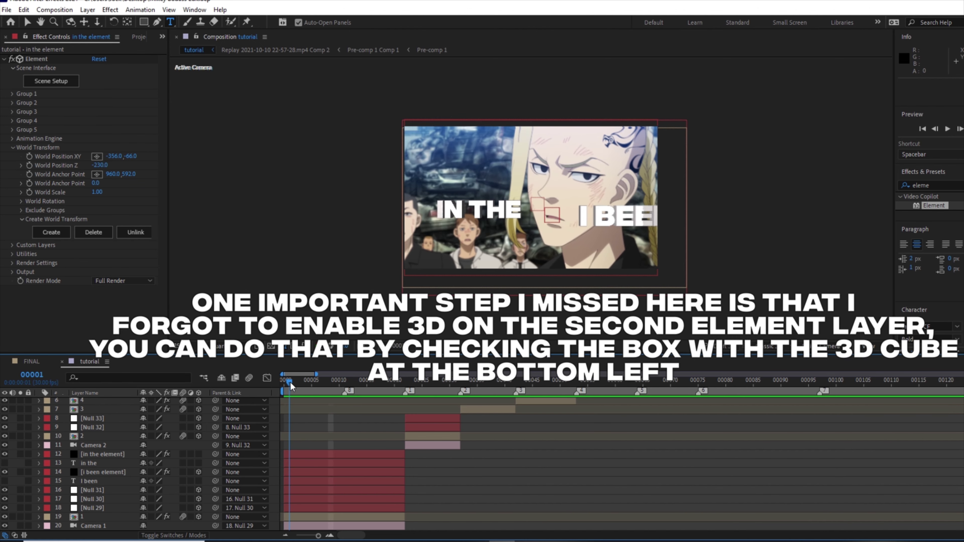
Make the in the element layer begin at frame 10.
click(305, 462)
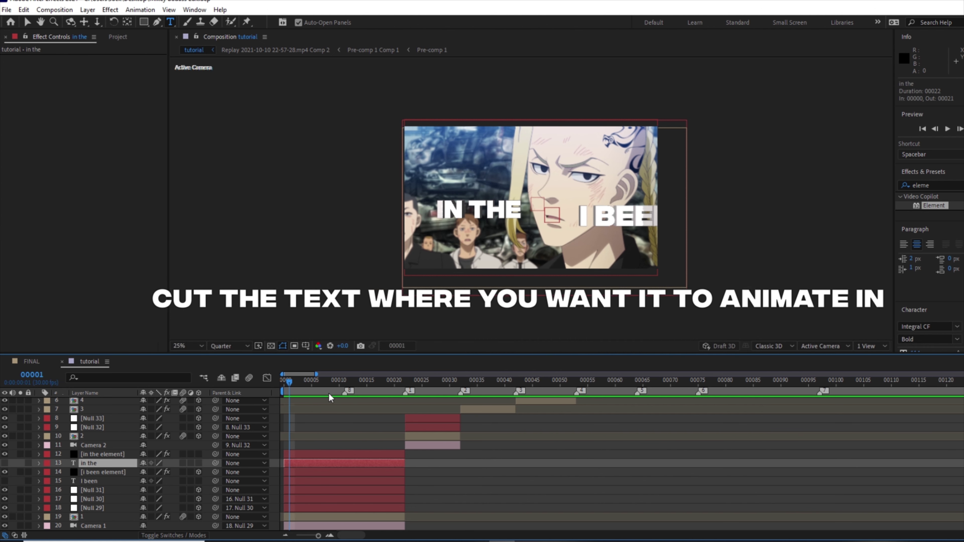
click(339, 380)
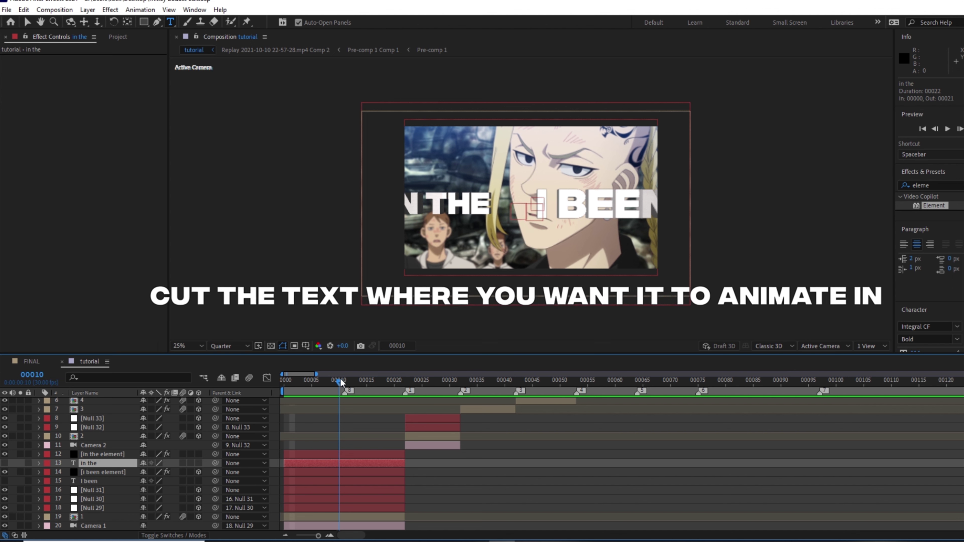
key(ctrl+Up)
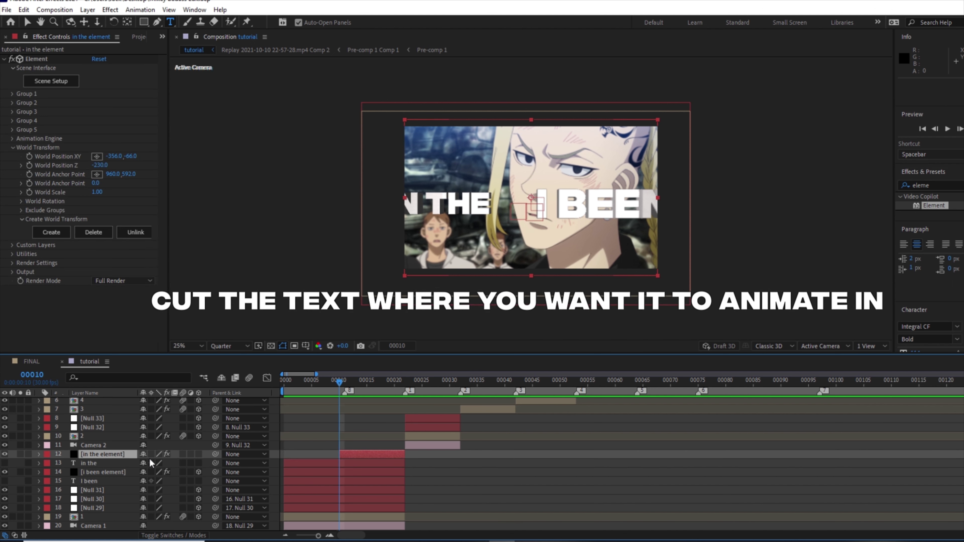
mouse_move(346, 391)
mouse_down()
mouse_move(360, 385)
mouse_move(292, 384)
mouse_move(410, 388)
mouse_move(378, 384)
mouse_up()
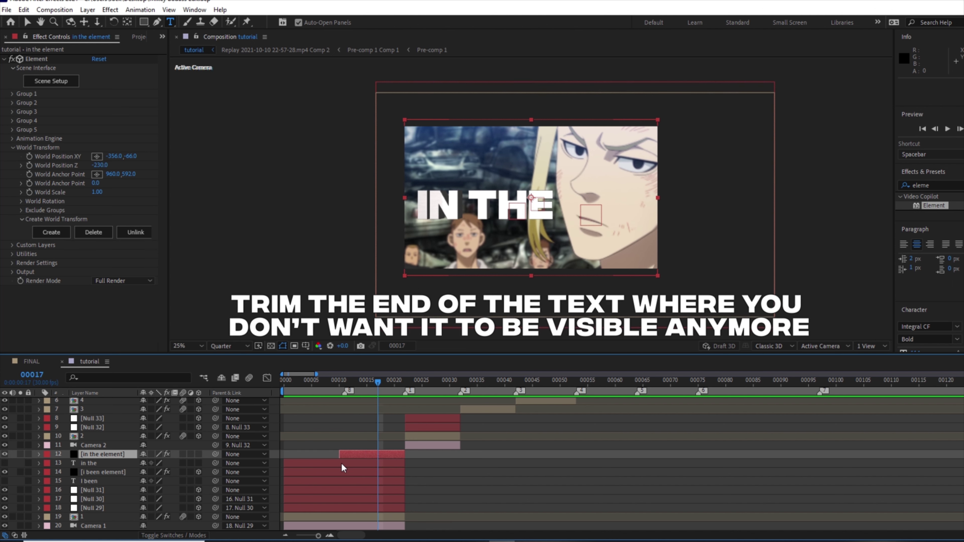
Trim the i been element layer to end at frame 17.
click(340, 472)
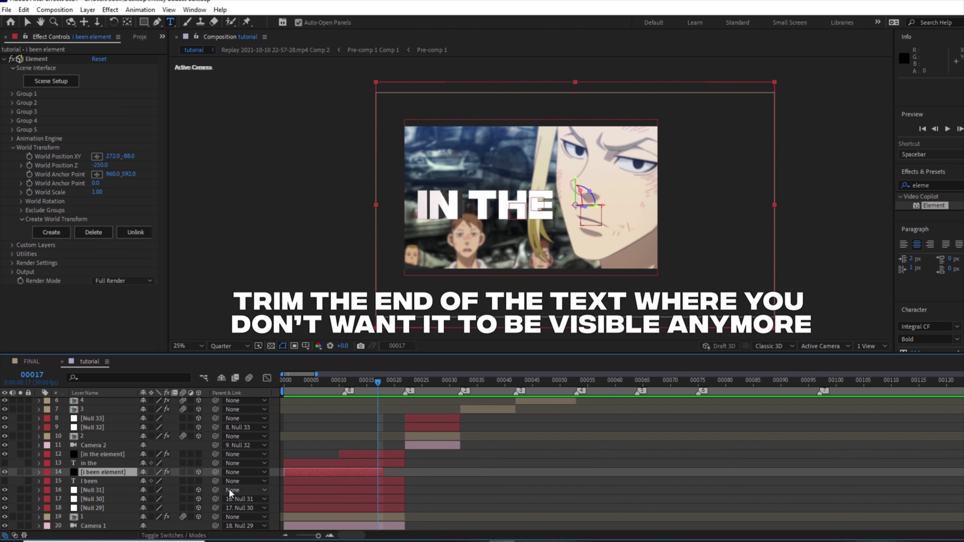
key(Home)
click(299, 476)
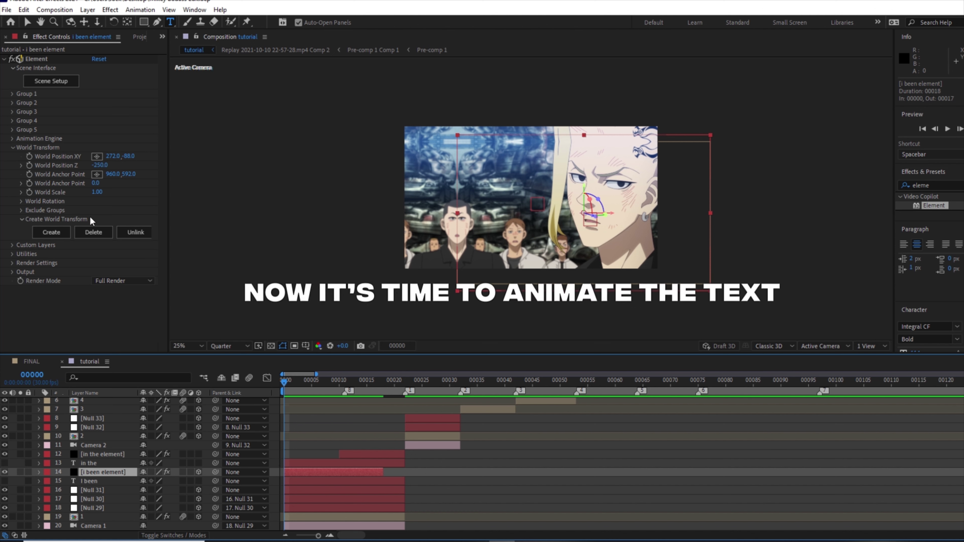
Enable Multi-Object under Group 1 > Particle Look for the I BEEN Element.
click(12, 94)
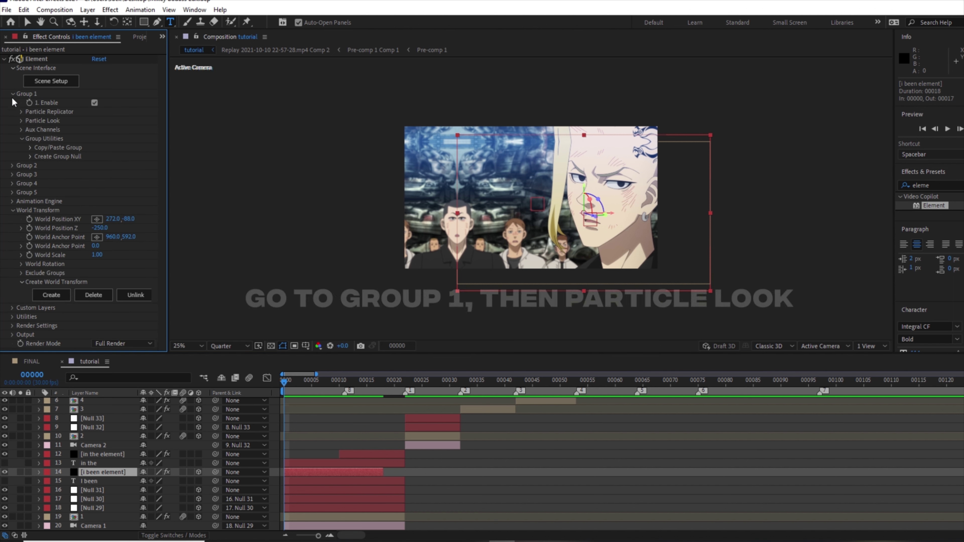
click(21, 121)
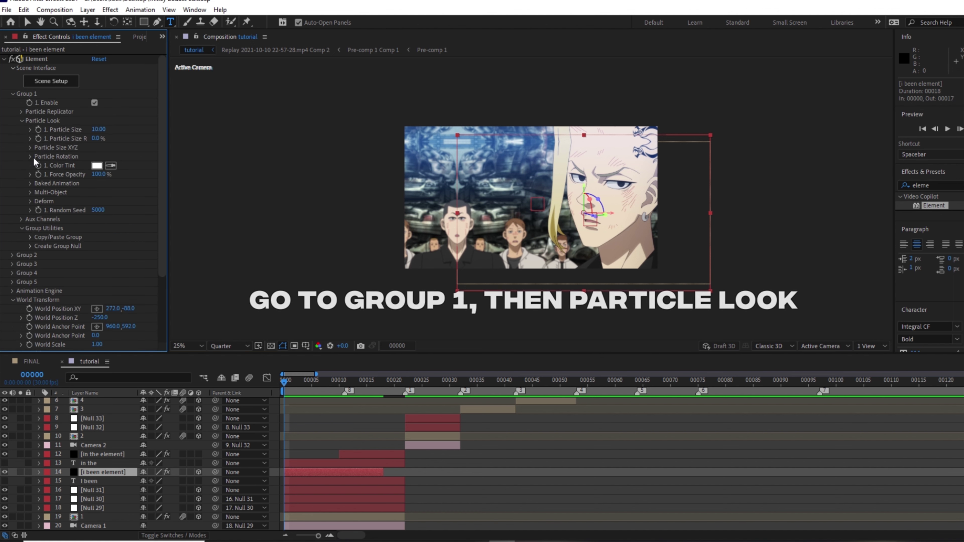
click(30, 192)
click(95, 201)
Set starting keyframes for Displace and random Rotation at frame 0.
scroll(93, 201, down, 3)
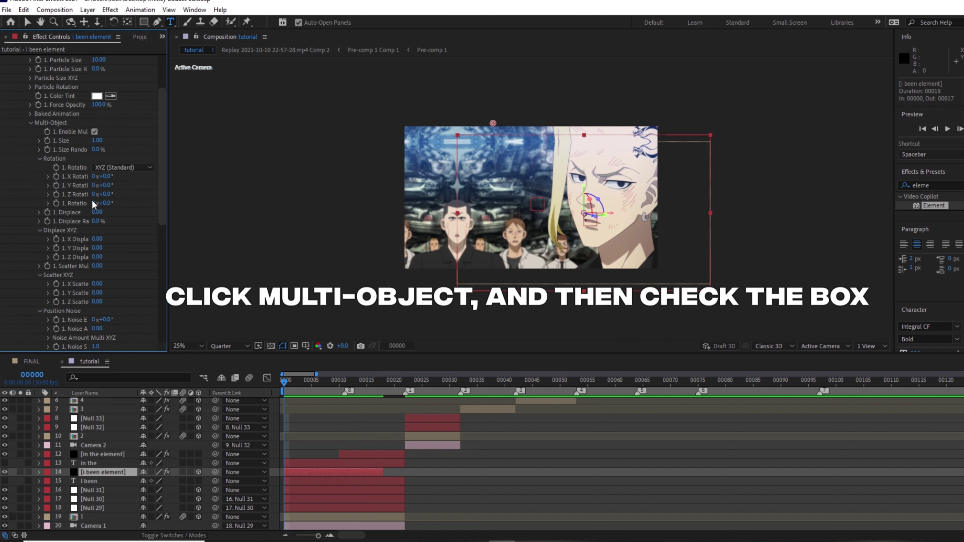
click(39, 472)
scroll(37, 493, up, 1)
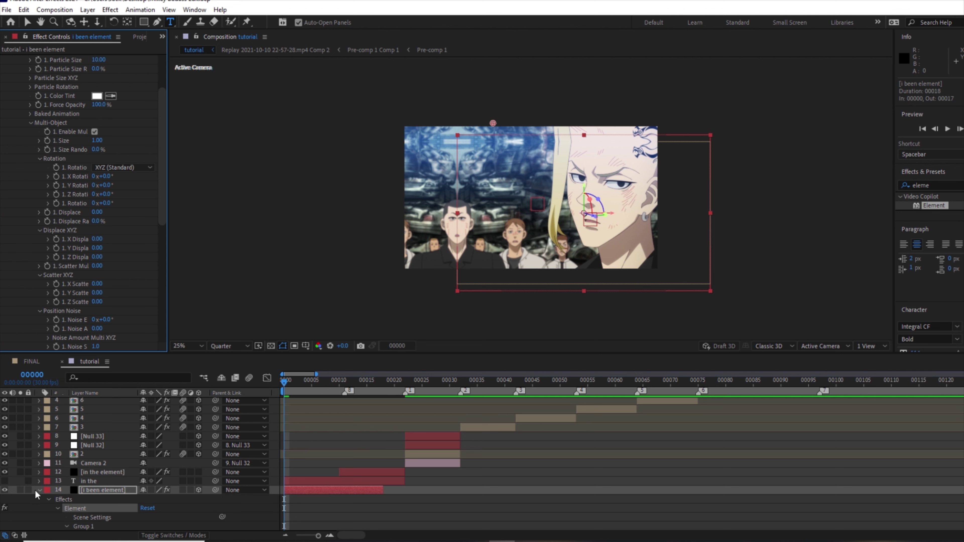
click(39, 491)
scroll(349, 470, down, 1)
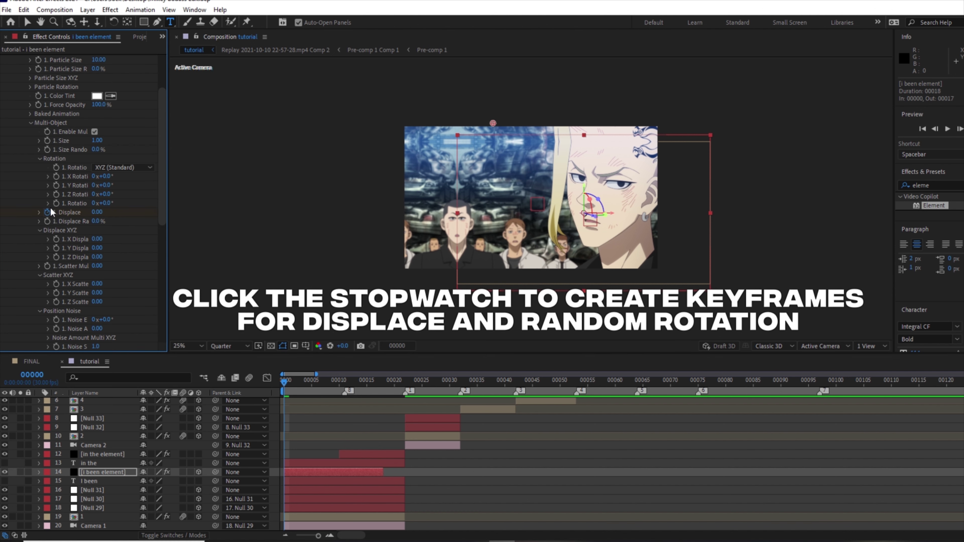
click(49, 209)
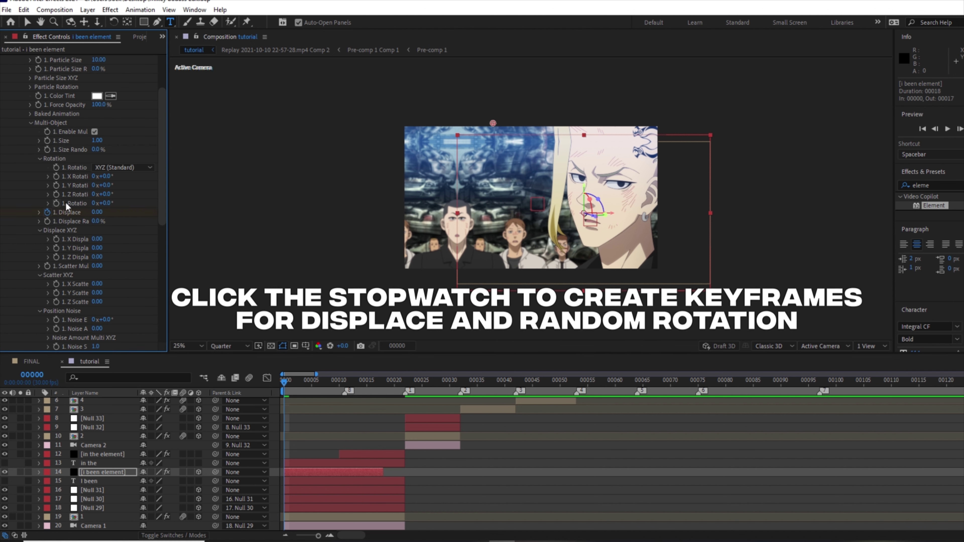
click(57, 203)
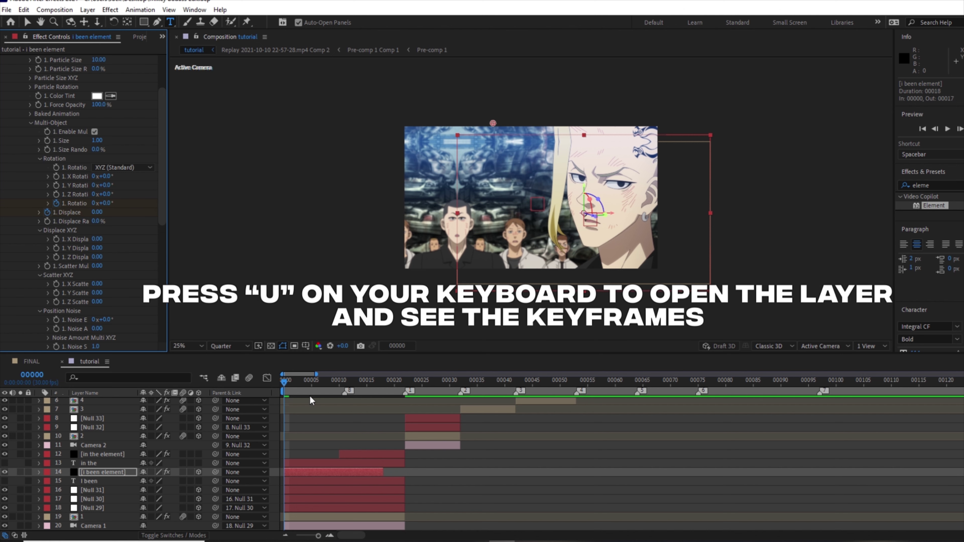
Keyframe Displace at frame 13, set it to -1 at frame 0, then select both Displace keyframes.
key(u)
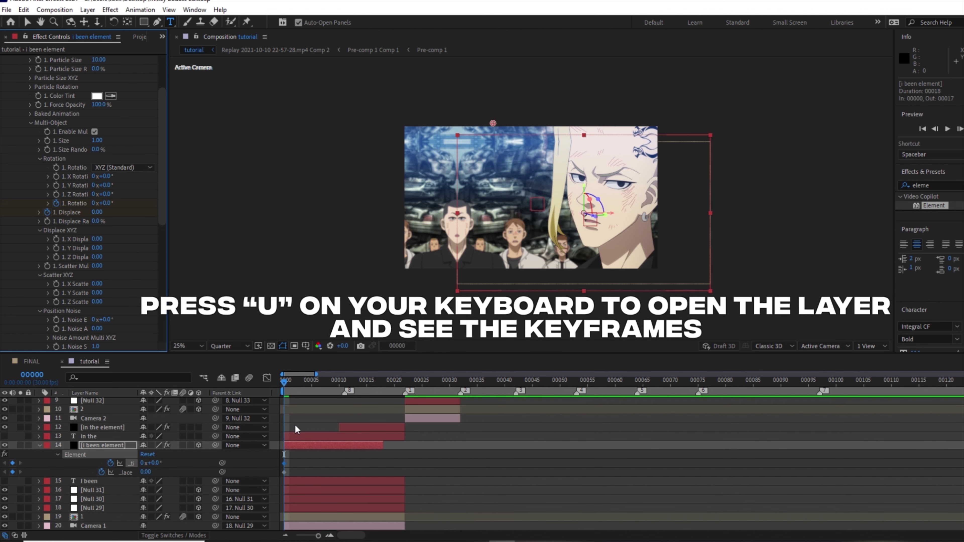
drag(285, 381, 356, 382)
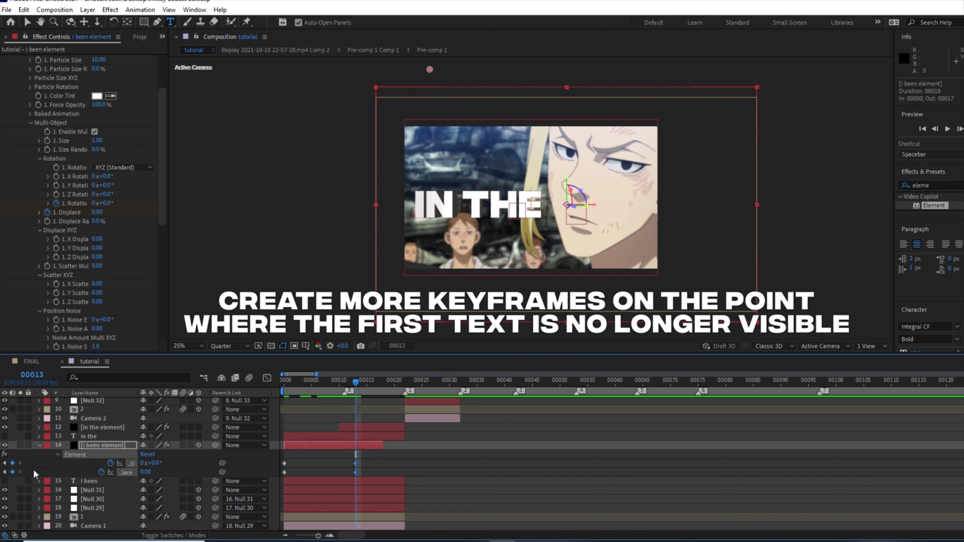
click(314, 471)
click(285, 385)
text(-1)
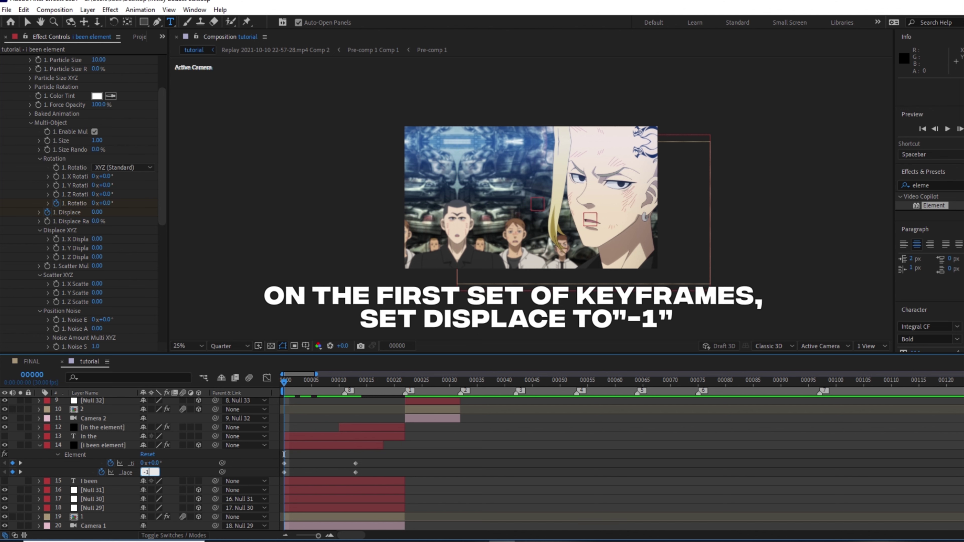
key(Return)
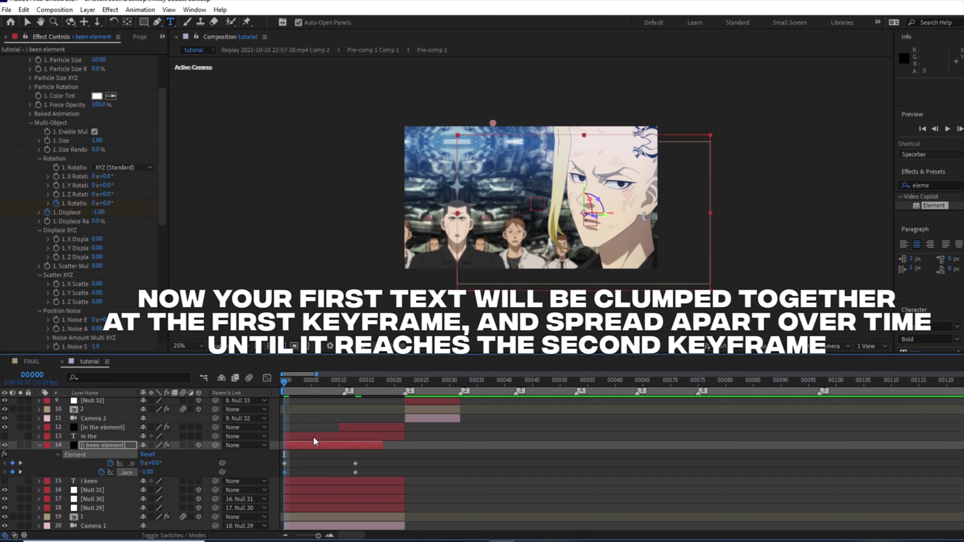
click(295, 382)
drag(295, 382, 358, 384)
drag(308, 478, 279, 478)
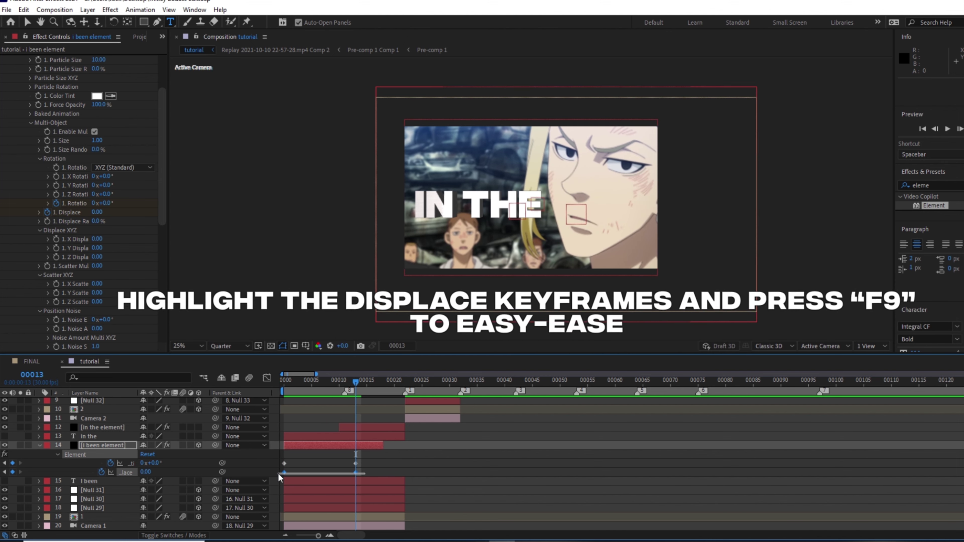
Bend the Displace value curve into a sharp ease-out in the Graph Editor, then preview the spread.
click(267, 381)
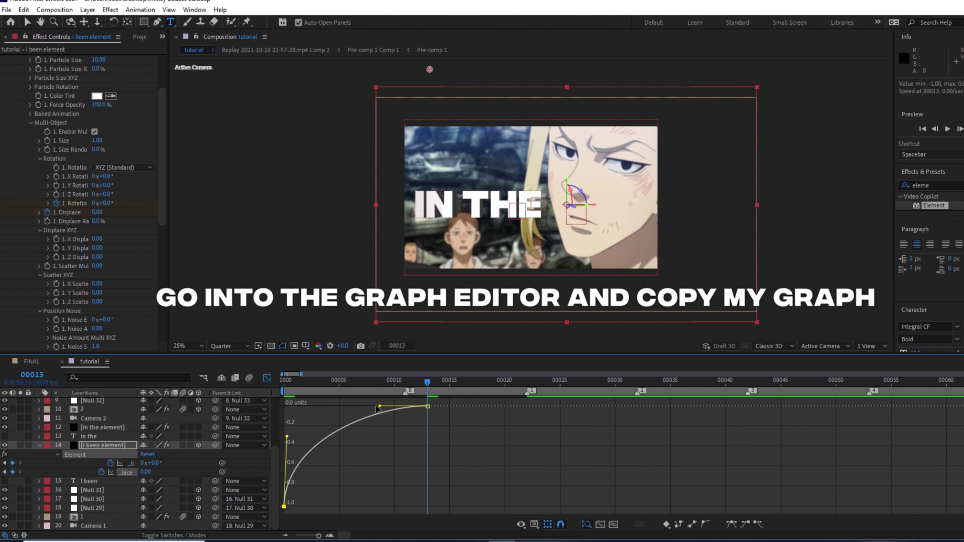
key(shift+F3)
drag(289, 379, 256, 381)
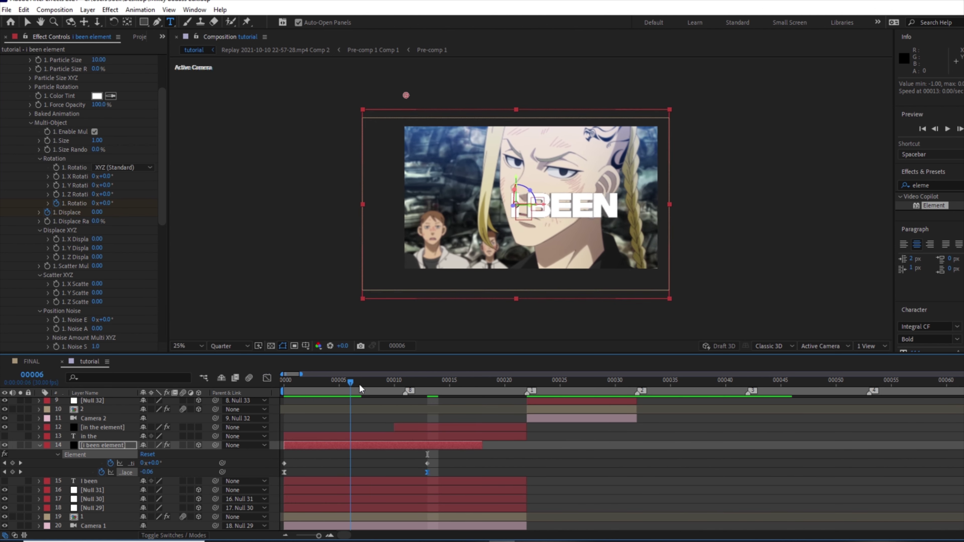
key(space)
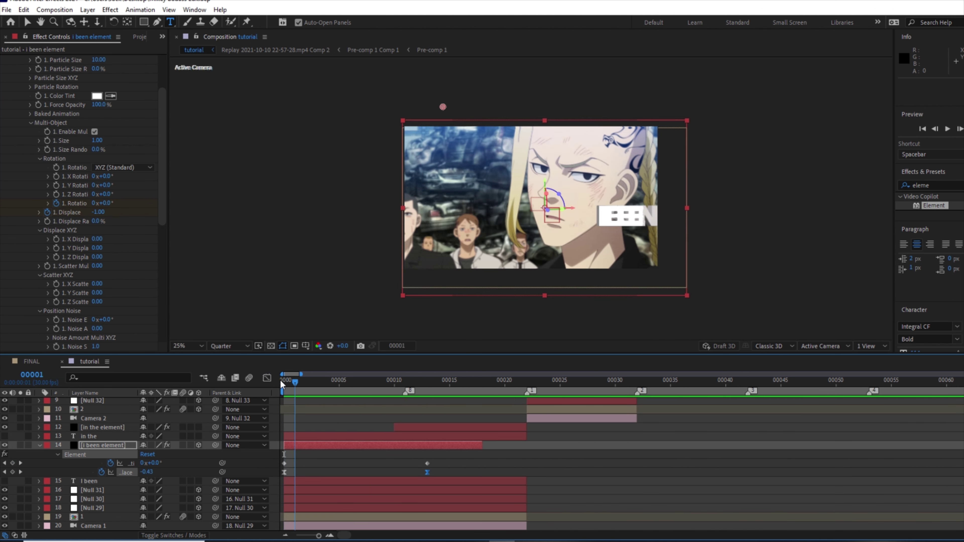
key(space)
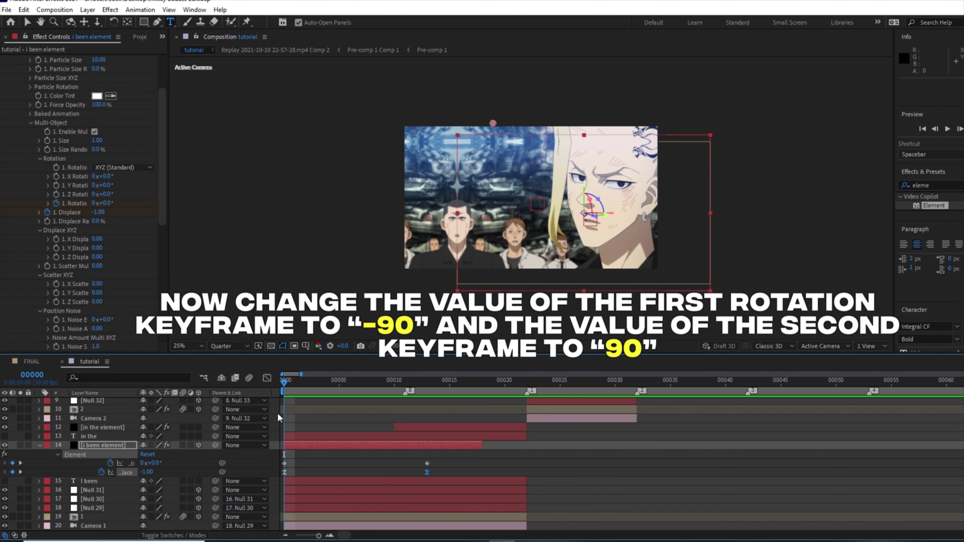
Set the i been element Rotation keyframes to -90° at frame 0 and 90° at frame 13.
click(152, 463)
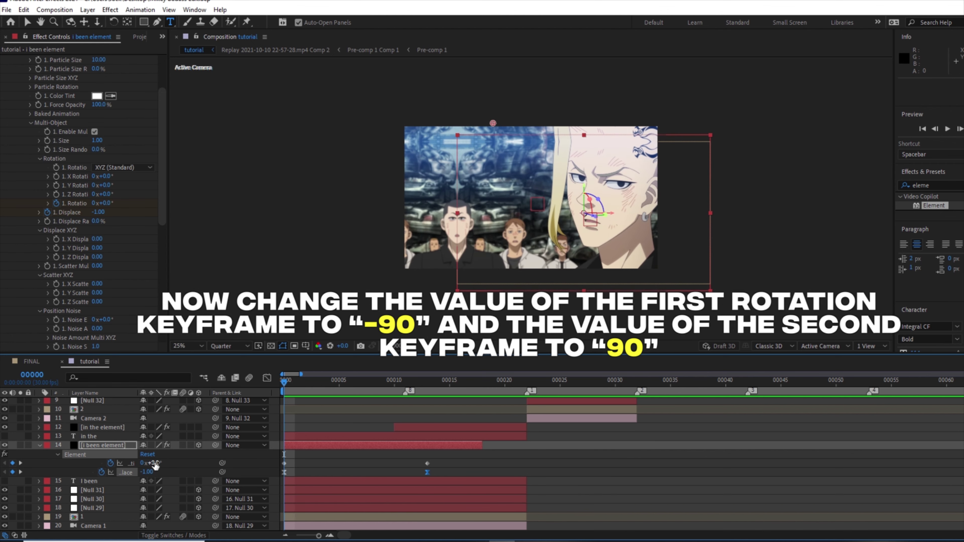
text(-90)
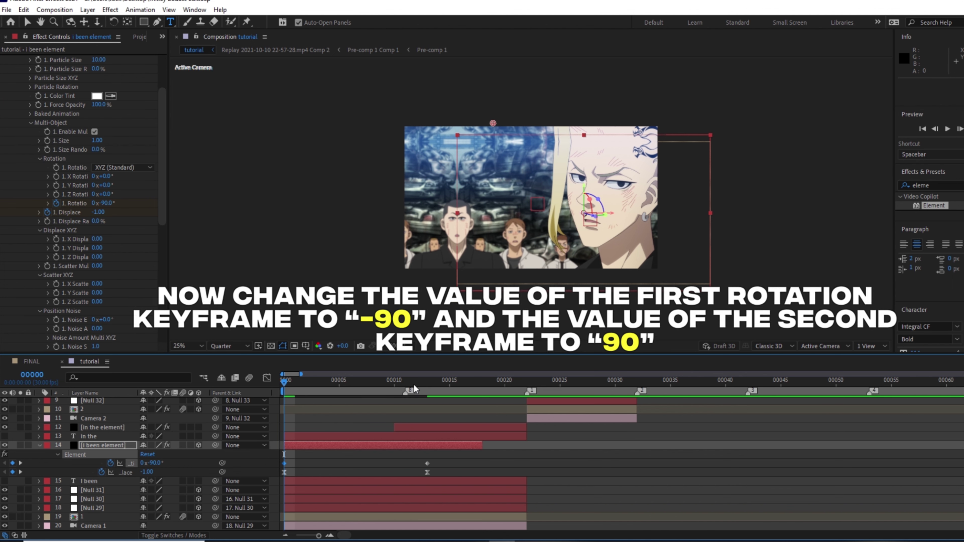
click(427, 383)
click(154, 463)
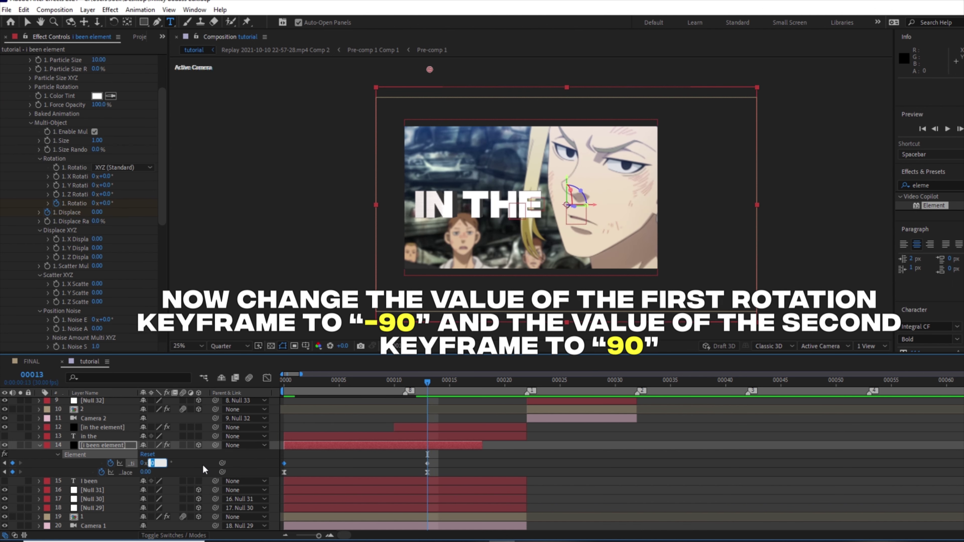
text(90)
click(316, 382)
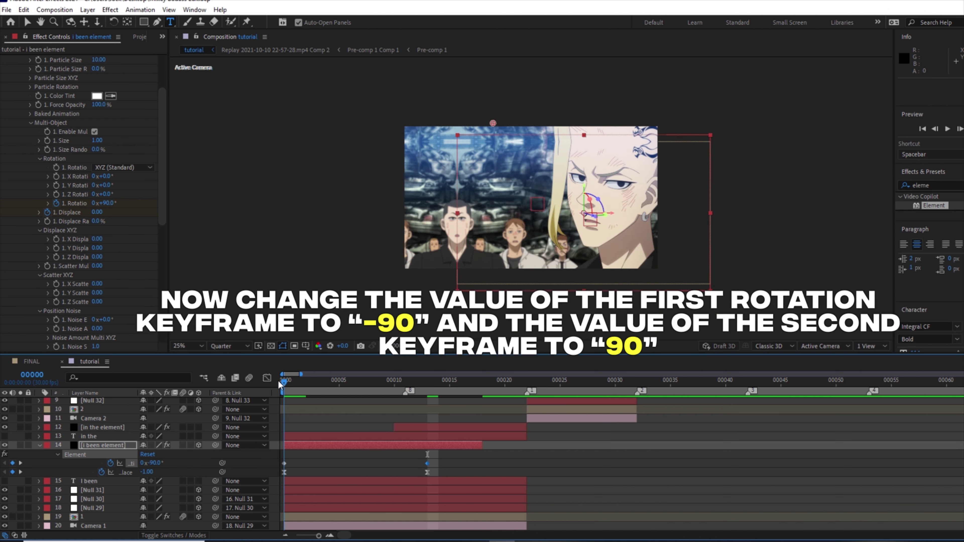
Preview the rotating, spreading I BEEN text and deselect the layer.
key(space)
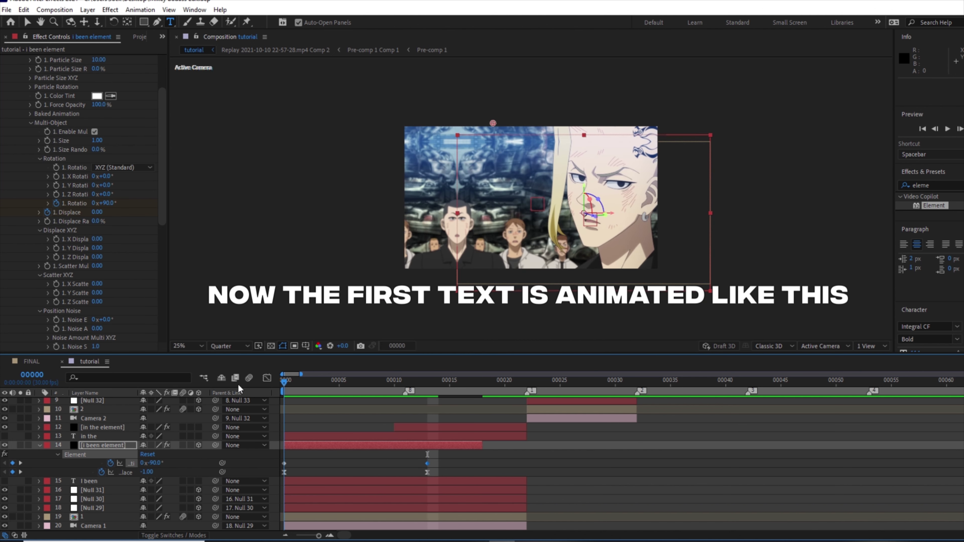
drag(297, 379, 431, 382)
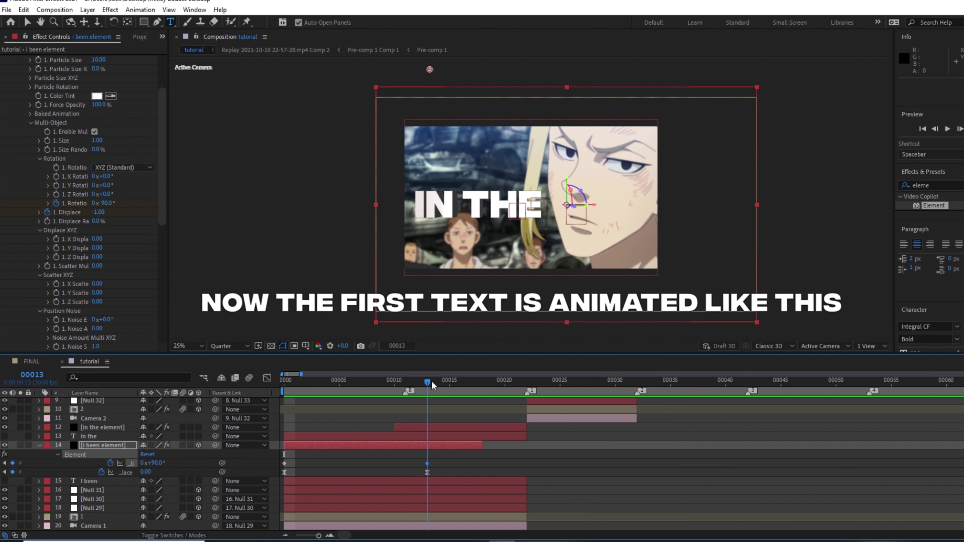
click(359, 456)
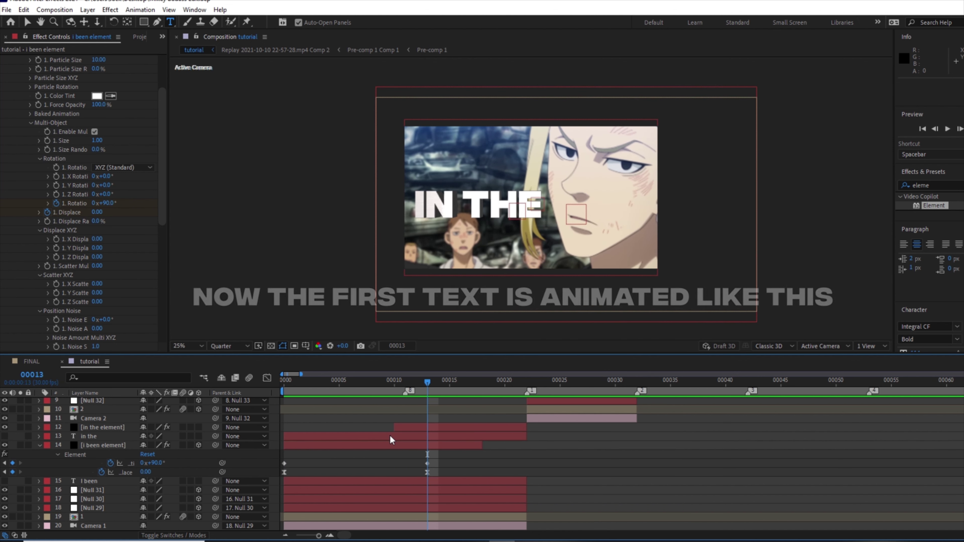
Check Multi-Object Enable under Group 1 > Particle Look in the in the element layer's Element effect.
click(408, 426)
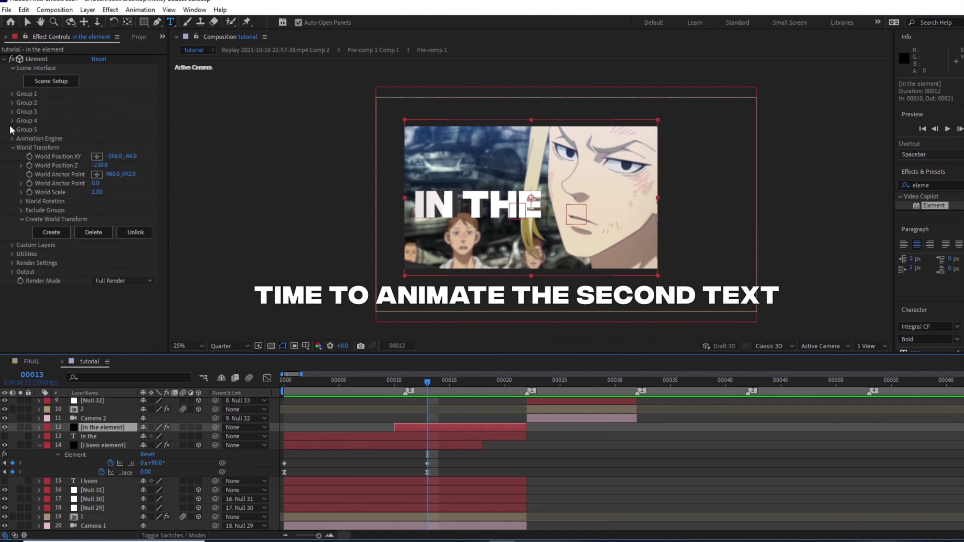
click(11, 94)
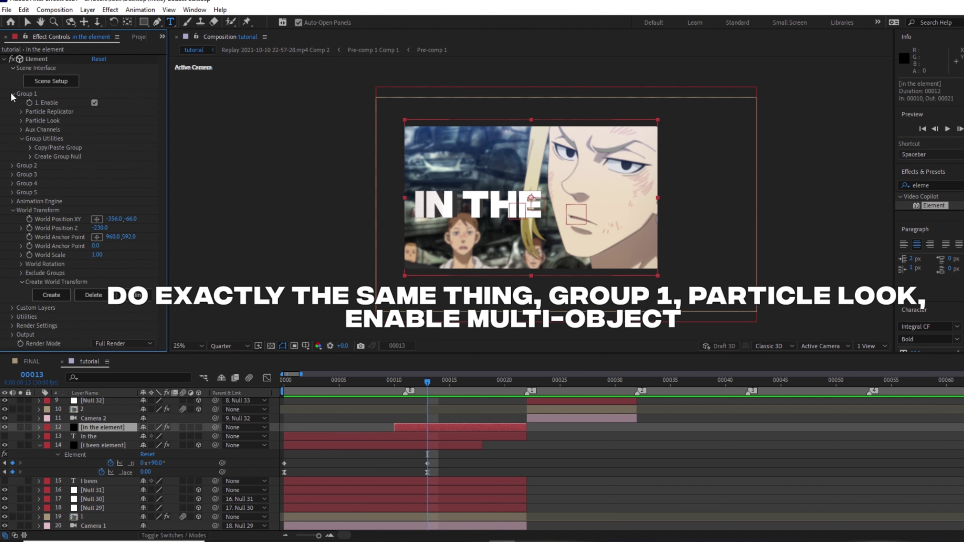
click(20, 120)
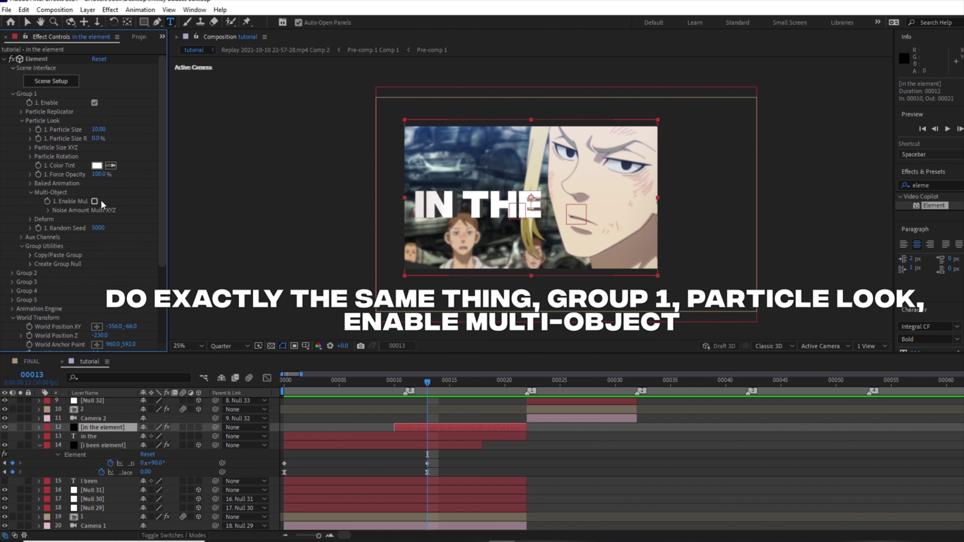
click(94, 200)
scroll(121, 201, down, 2)
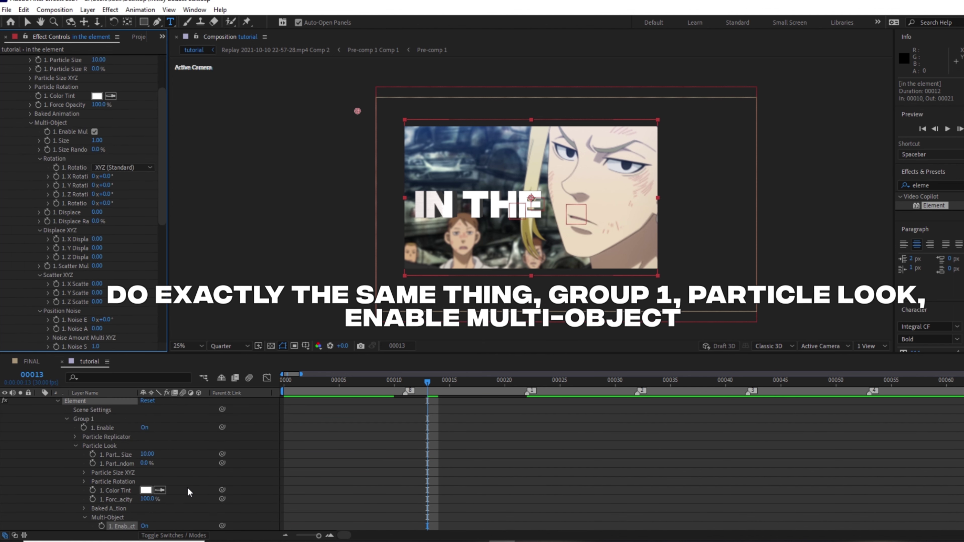
key(u)
click(310, 480)
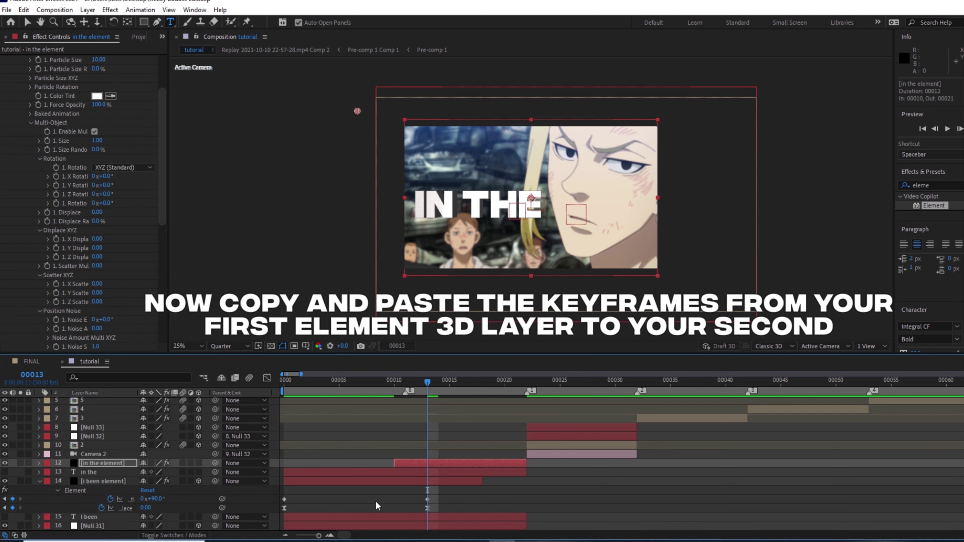
Paste the i been element's Rotation and Displace keyframes onto in the element at frame 10.
drag(377, 506, 450, 482)
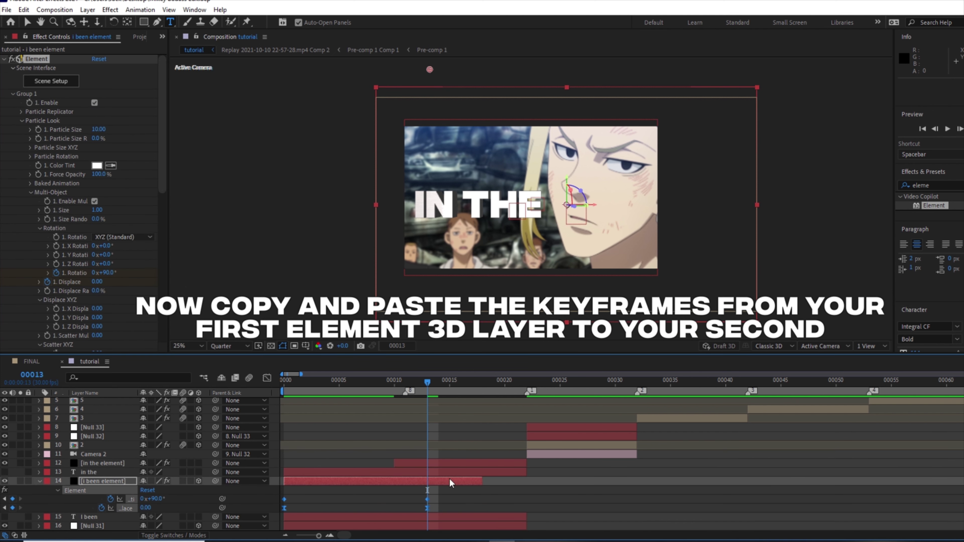
click(410, 463)
click(393, 381)
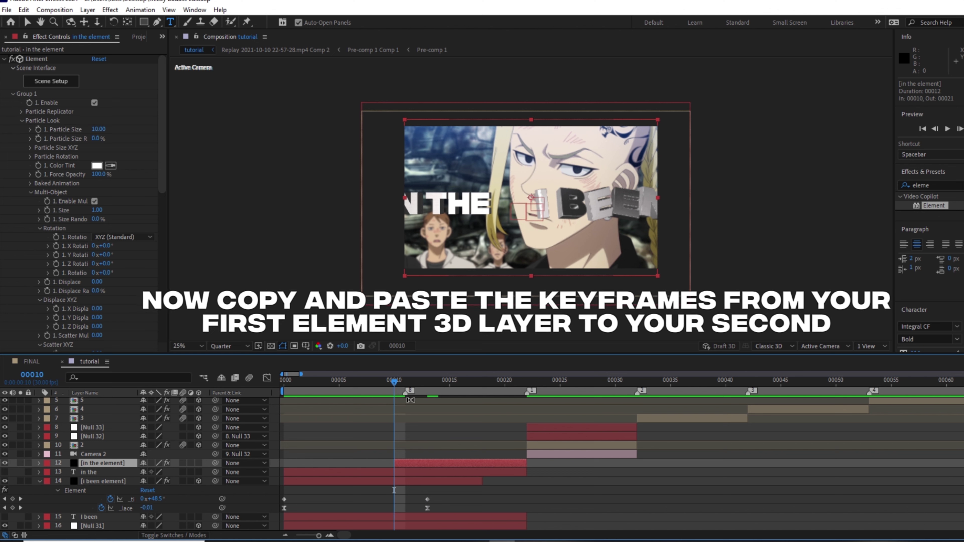
key(ctrl+v)
Move the pasted end keyframes earlier so the animation spans roughly frames 10–22, then preview.
drag(391, 388, 438, 389)
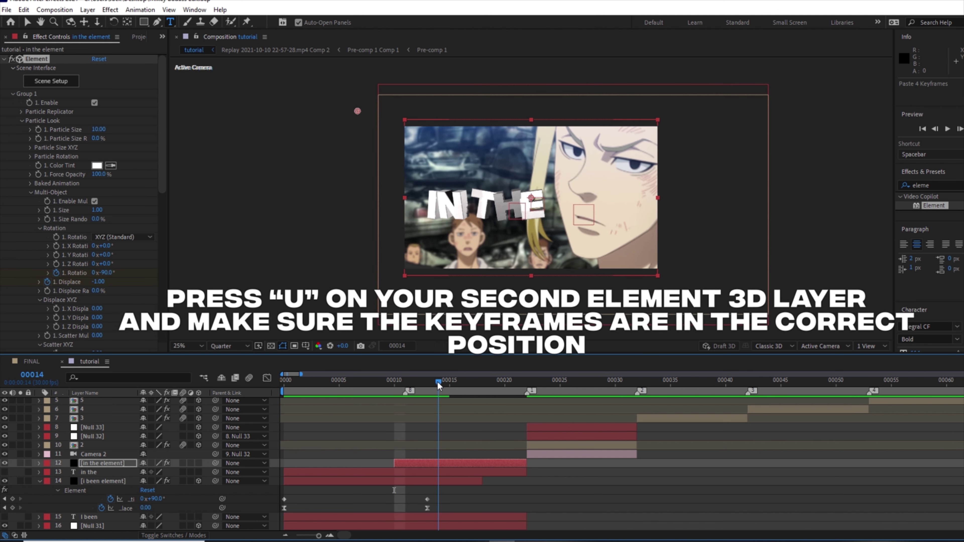
key(u)
mouse_move(520, 475)
mouse_down()
mouse_move(546, 495)
mouse_move(527, 481)
mouse_up()
click(436, 480)
key(space)
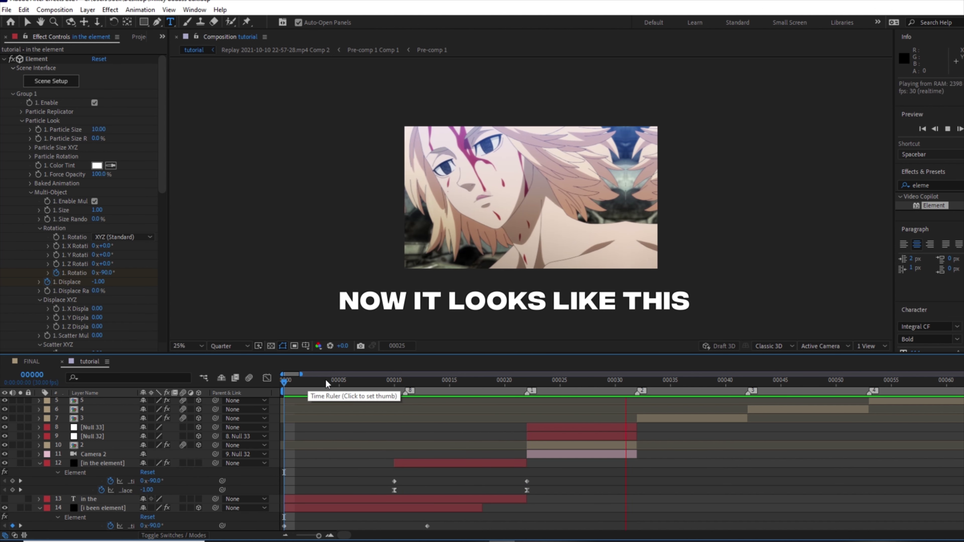
drag(360, 382, 461, 382)
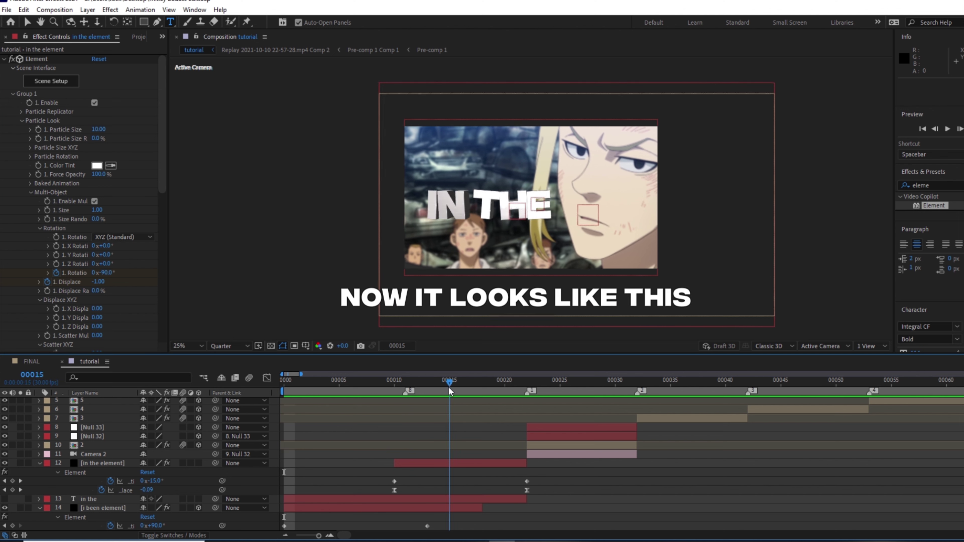
scroll(300, 478, down, 2)
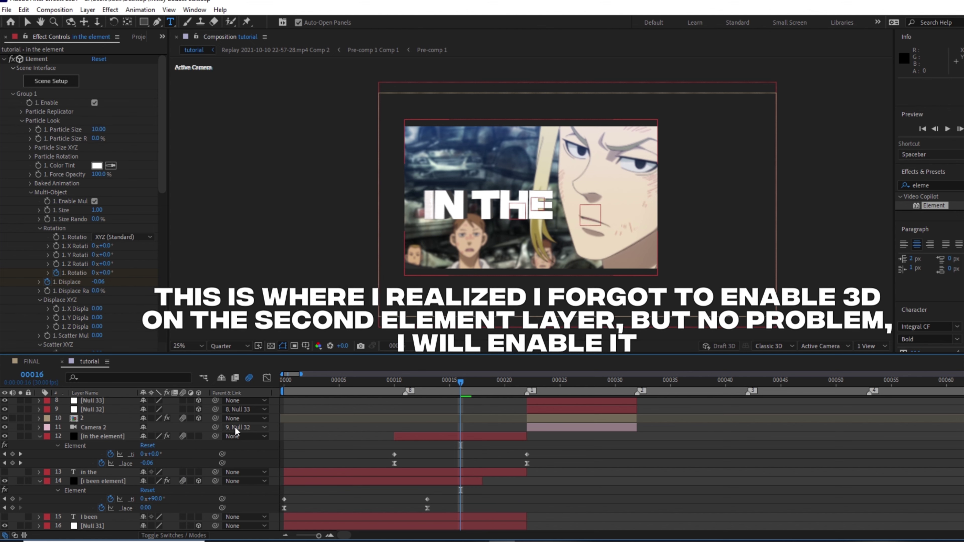
Turn on 3D for the in the element layer and go to frame 16 where IN THE appears.
key(space)
key(space)
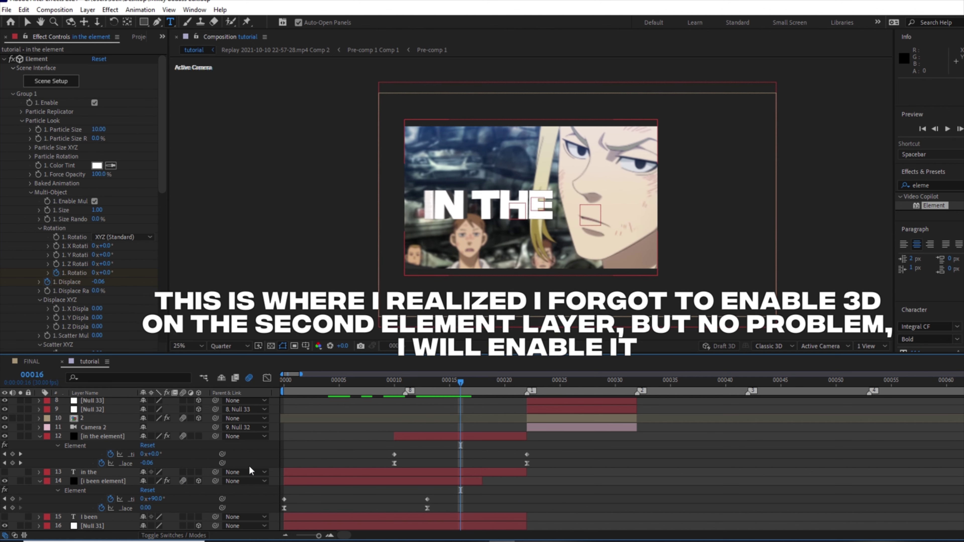
click(198, 436)
key(space)
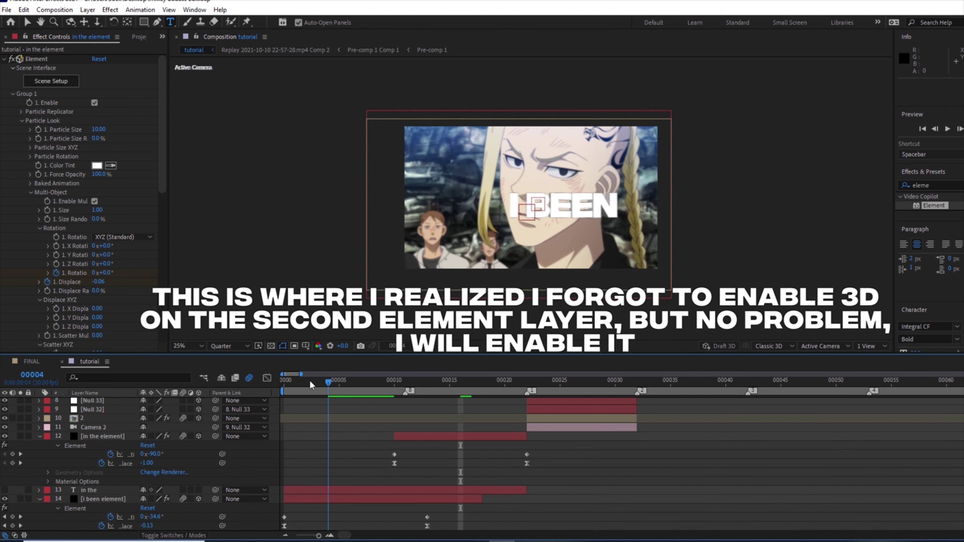
drag(428, 382, 461, 381)
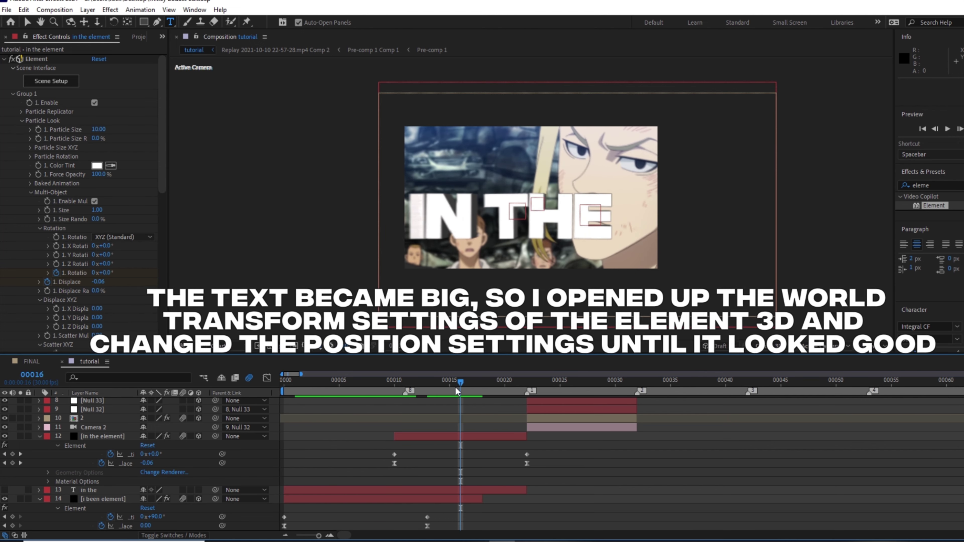
click(440, 436)
Set World Position Z to 0, then adjust World Position X and Y to shift IN THE up-left.
key(p)
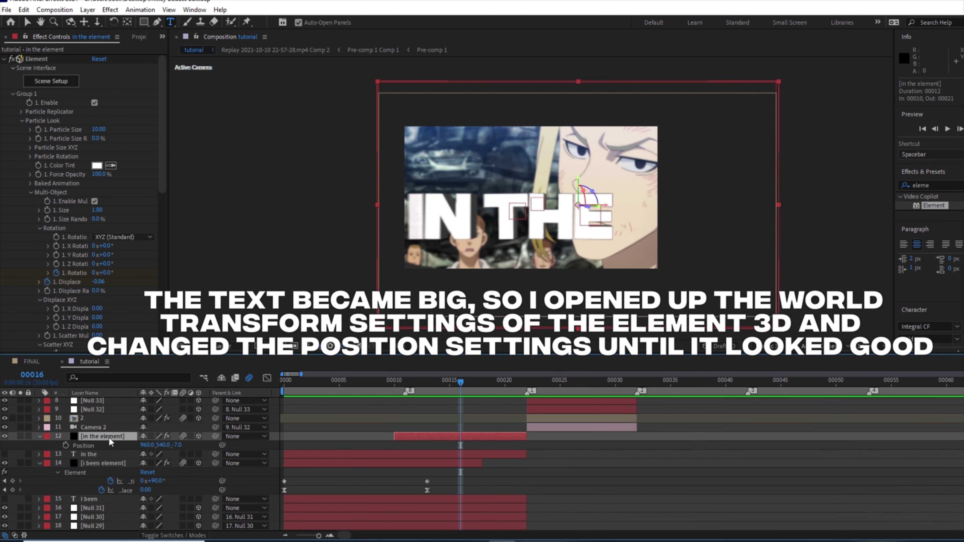
click(22, 120)
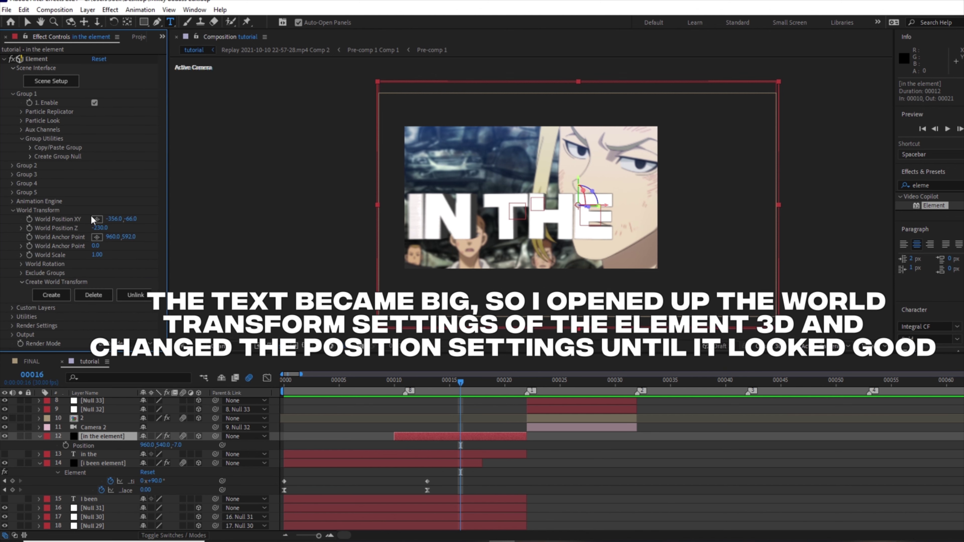
click(100, 228)
text(0)
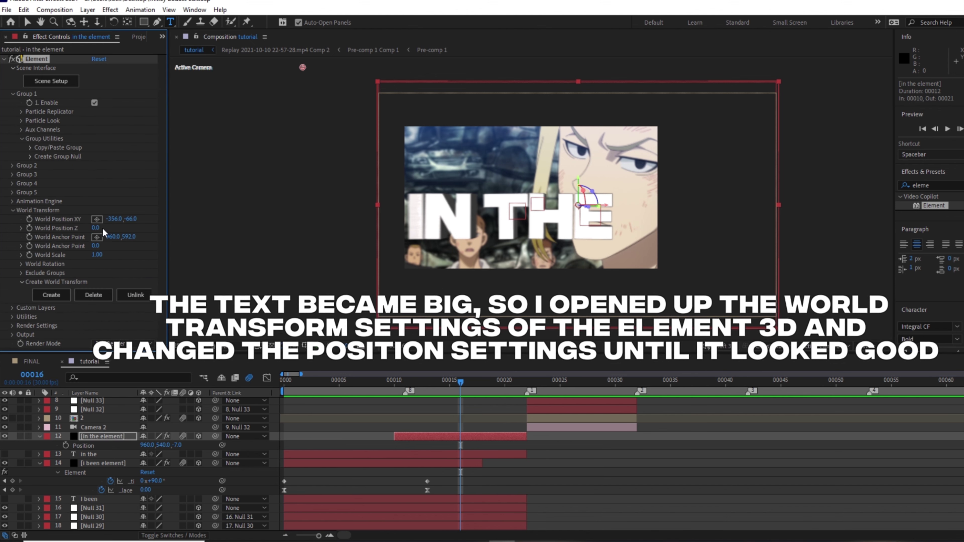
key(Return)
drag(113, 218, 102, 219)
click(130, 218)
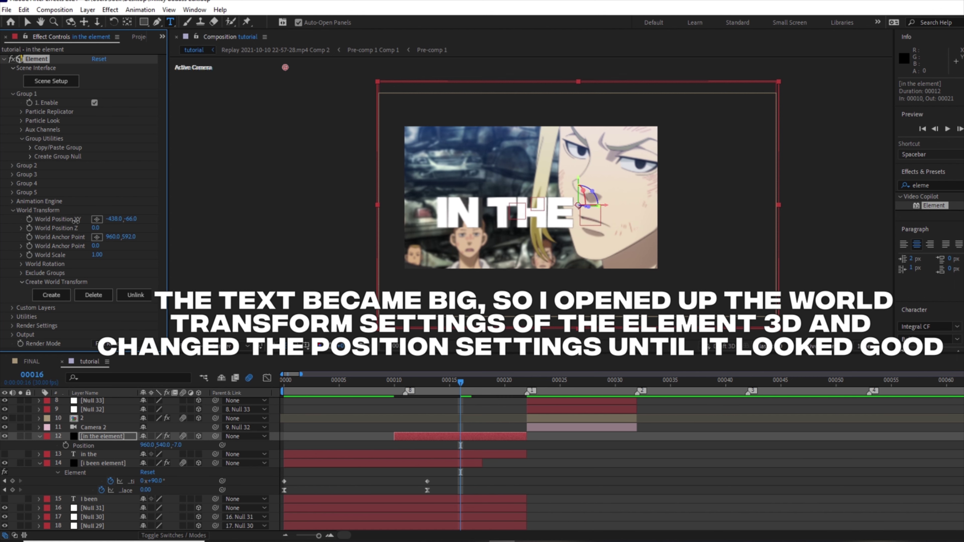
text(0)
mouse_move(130, 219)
mouse_down()
mouse_move(115, 218)
mouse_move(122, 222)
mouse_up()
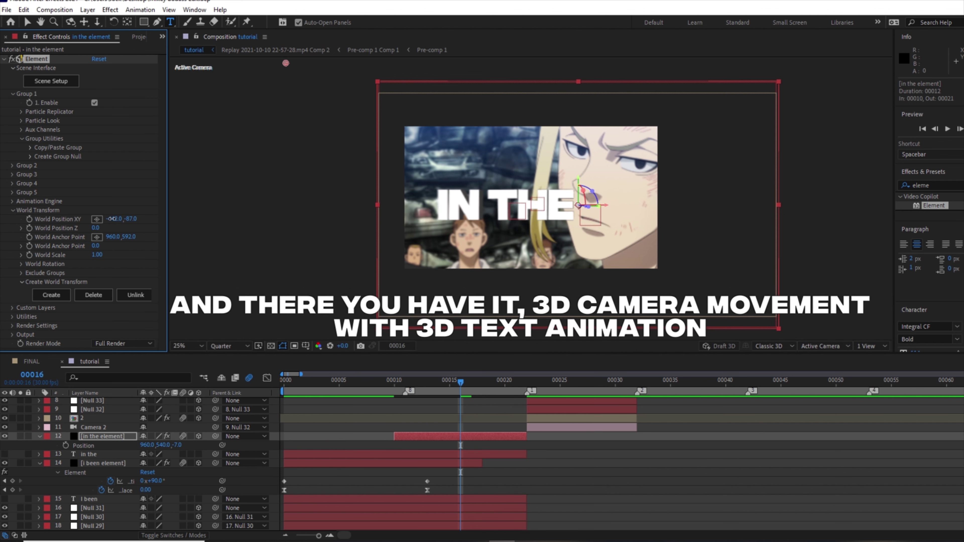
key(space)
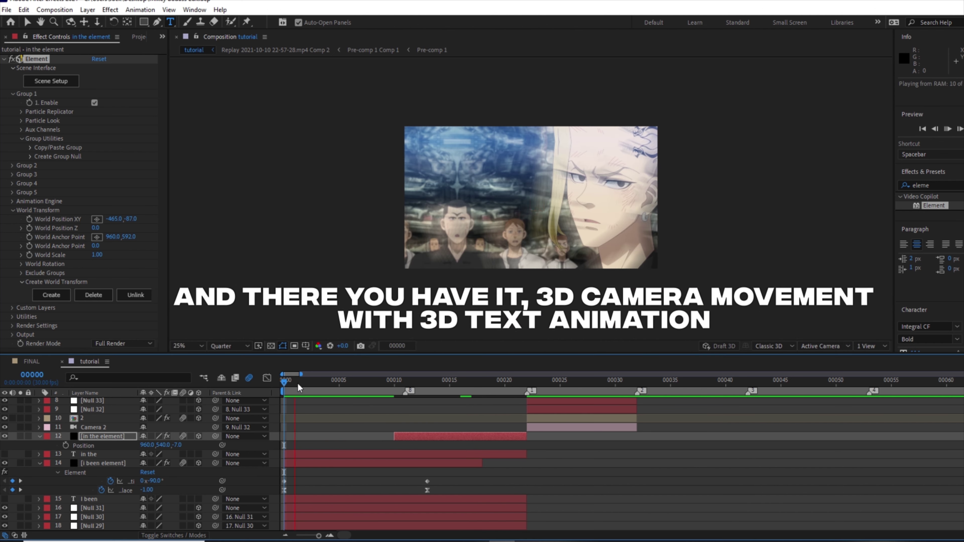
click(350, 383)
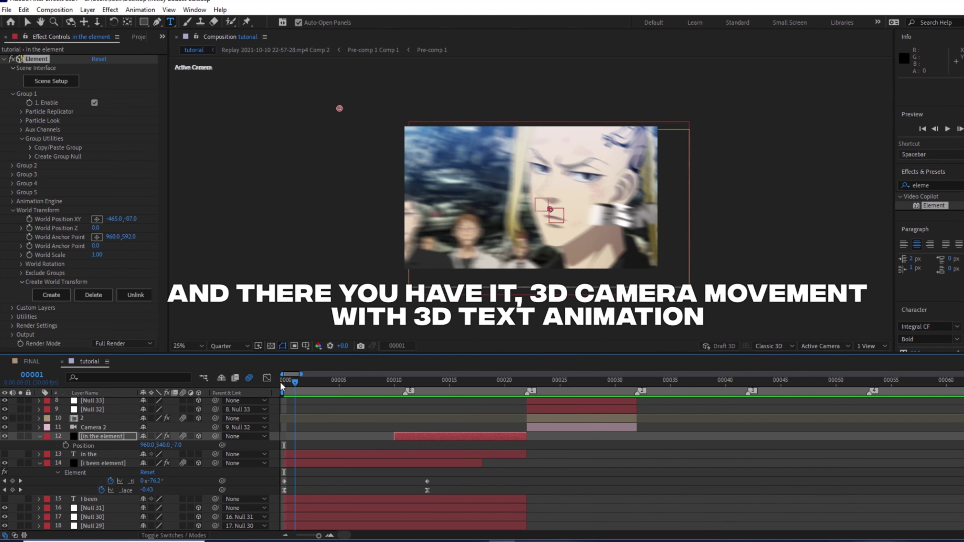
drag(354, 388, 519, 397)
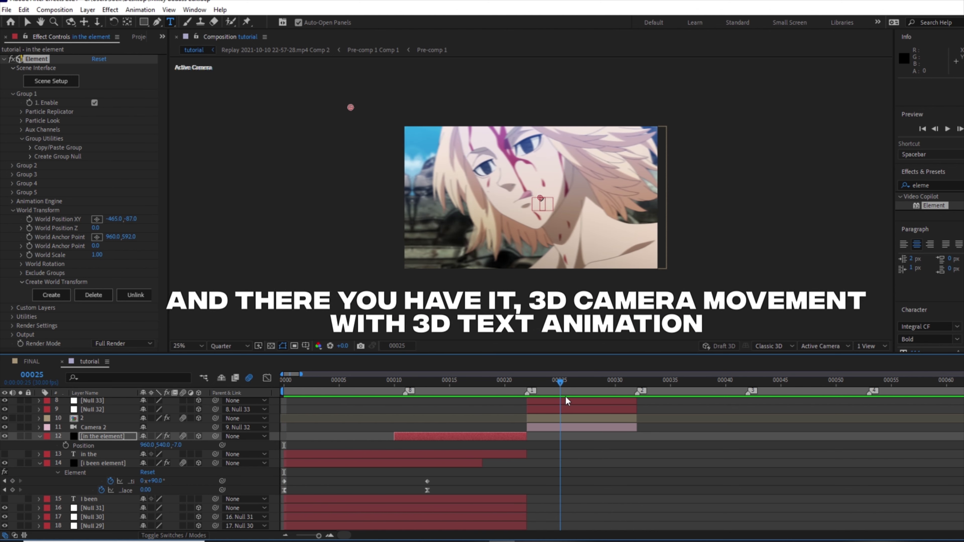
drag(519, 397, 582, 397)
scroll(614, 448, up, 2)
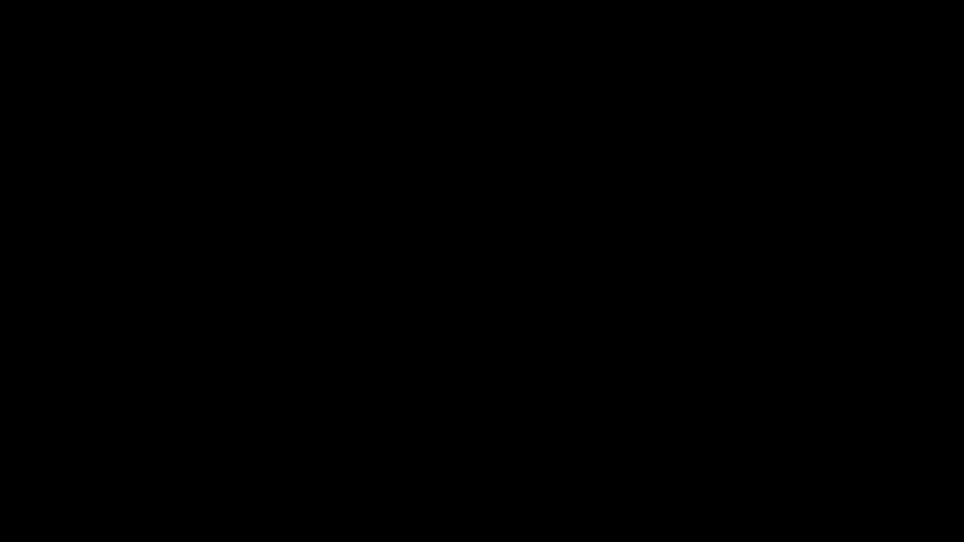